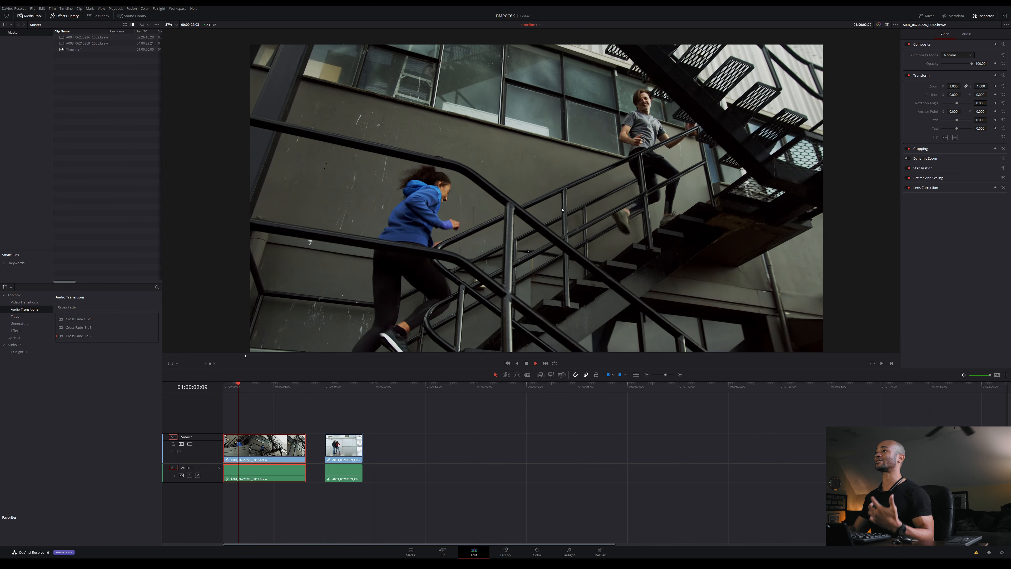
# Pause the staircase clip at 01:00:05:06 and examine the frame closely and as a whole for image detail and tones
pyautogui.scroll(2, 562, 210)
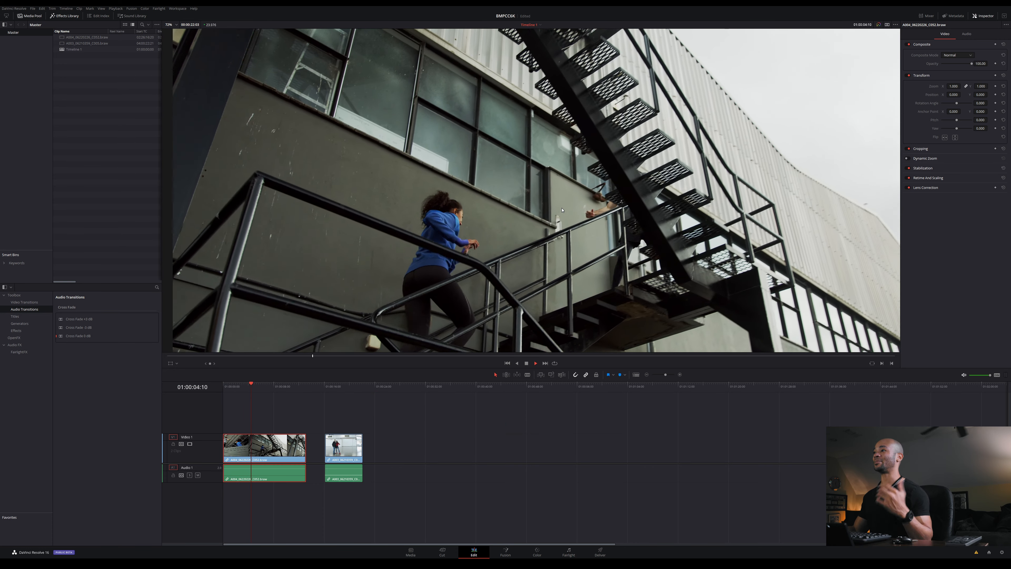
pyautogui.press('space')
pyautogui.scroll(2, 627, 176)
pyautogui.moveTo(527, 262); pyautogui.dragTo(598, 144)
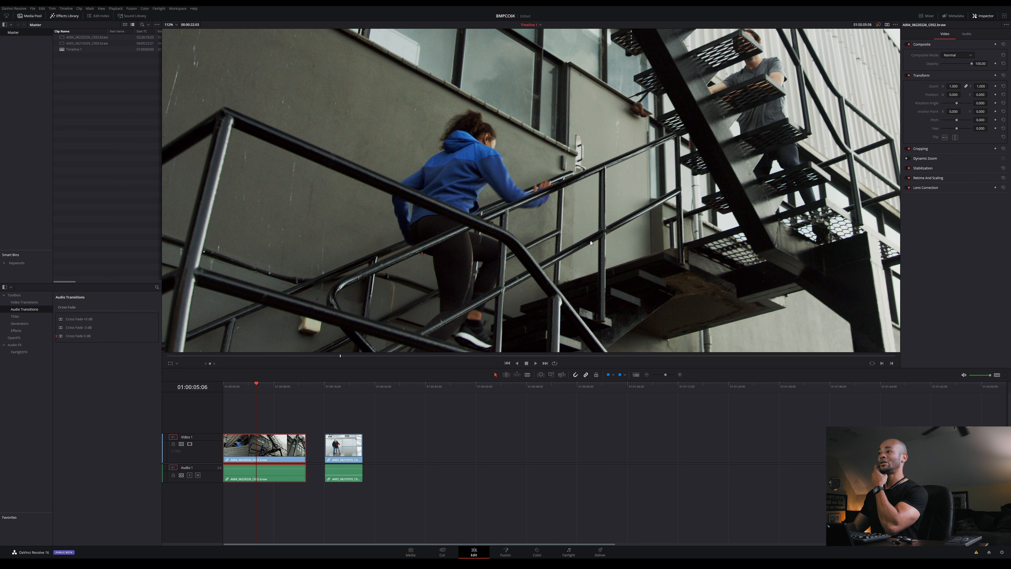
pyautogui.moveTo(578, 330); pyautogui.dragTo(592, 268)
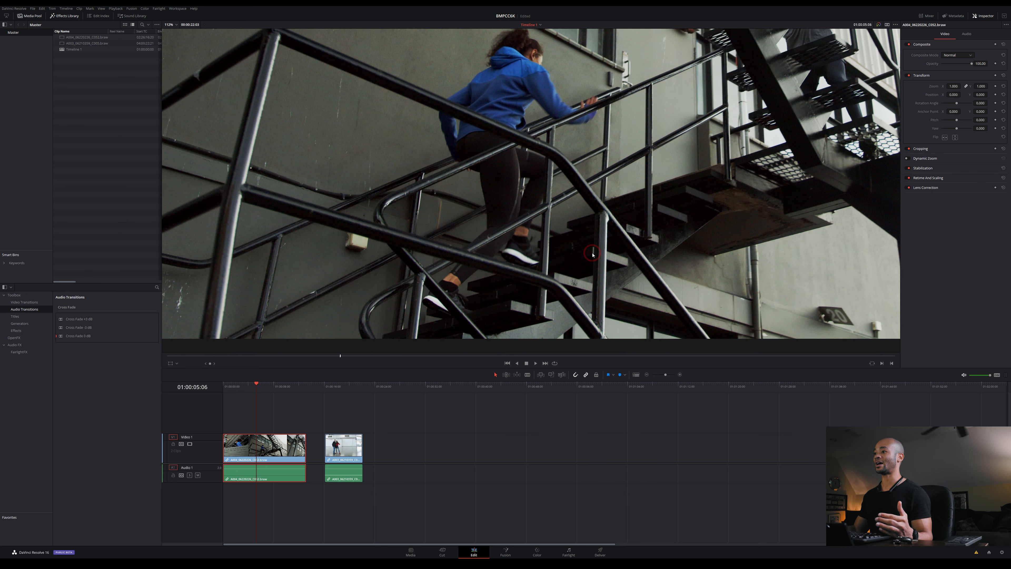
pyautogui.scroll(-5, 560, 286)
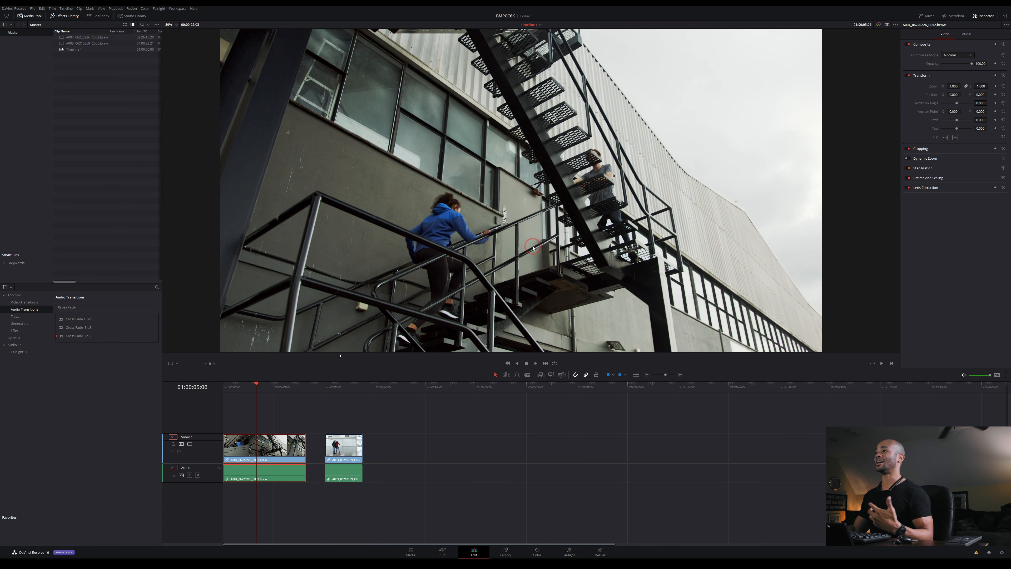
pyautogui.moveTo(545, 222); pyautogui.dragTo(568, 217)
pyautogui.scroll(-2, 561, 238)
pyautogui.scroll(4, 568, 217)
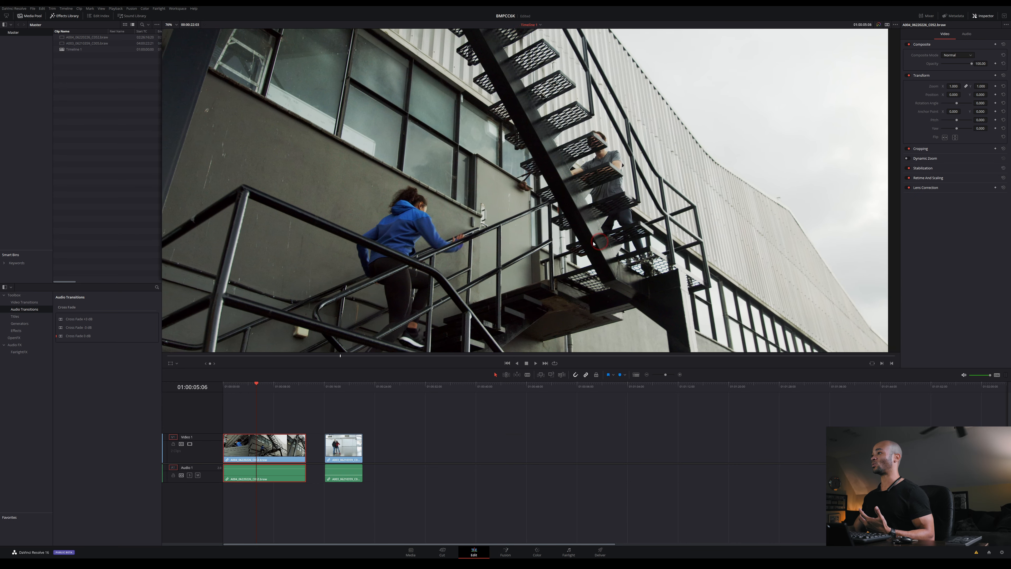
pyautogui.moveTo(594, 244); pyautogui.dragTo(574, 242)
pyautogui.moveTo(632, 290); pyautogui.dragTo(678, 262)
pyautogui.scroll(-3, 607, 270)
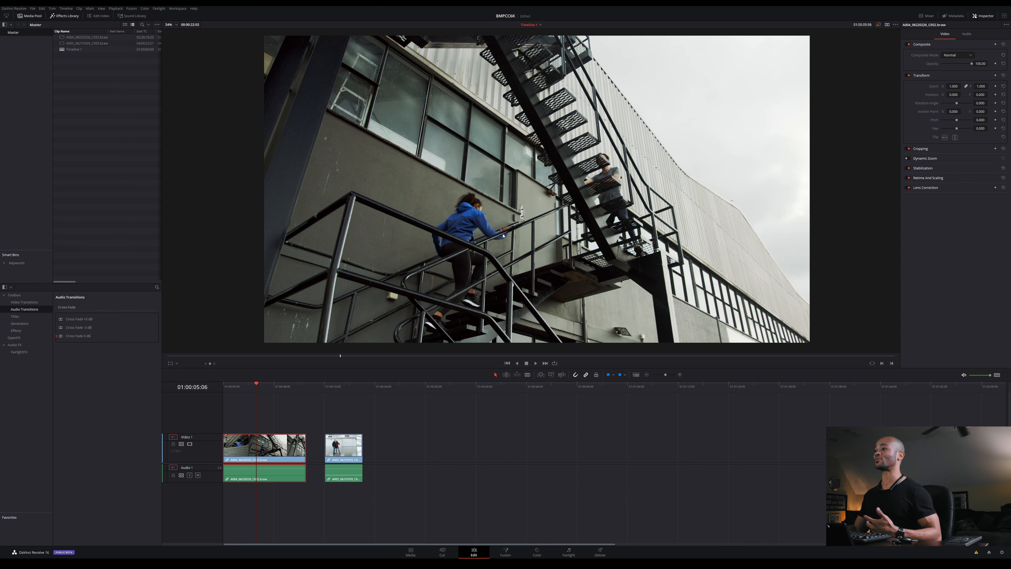
pyautogui.scroll(3, 580, 259)
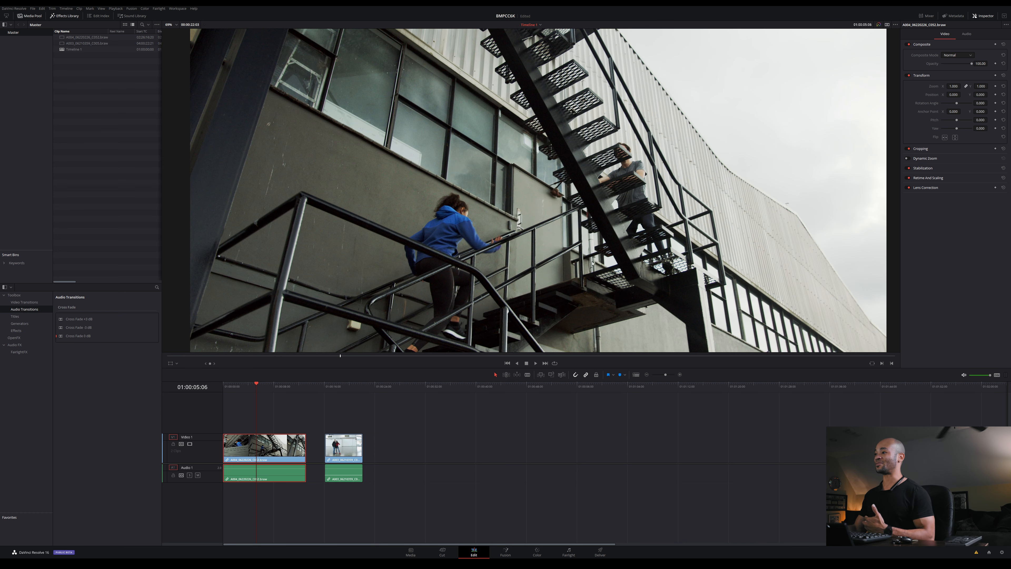
pyautogui.scroll(1, 601, 267)
pyautogui.scroll(-5, 611, 272)
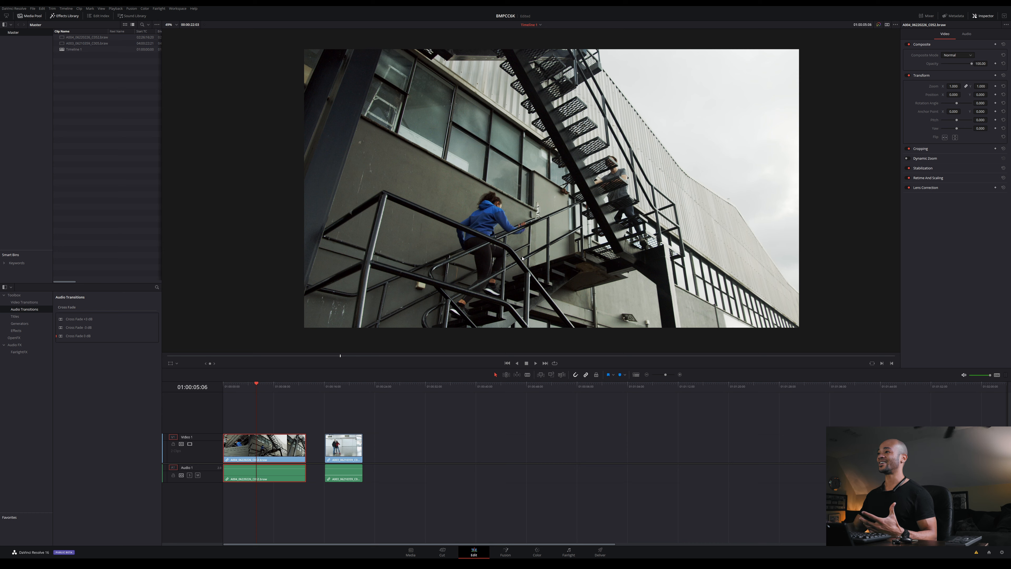
pyautogui.scroll(5, 550, 247)
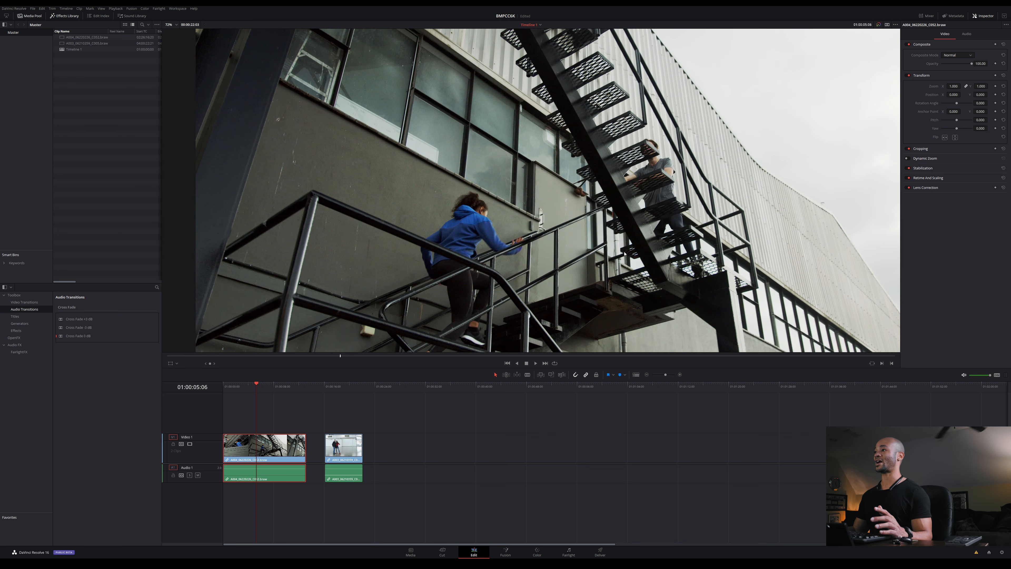
pyautogui.scroll(-3, 613, 206)
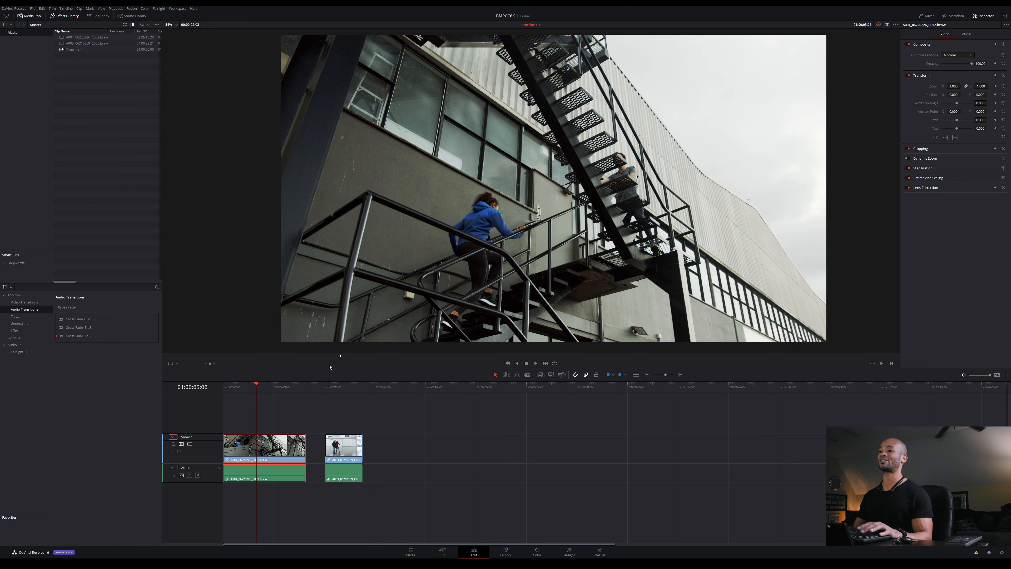
# Play the first clip from the start of the timeline, and play the second clip from its beginning
pyautogui.press('Home')
pyautogui.press('space')
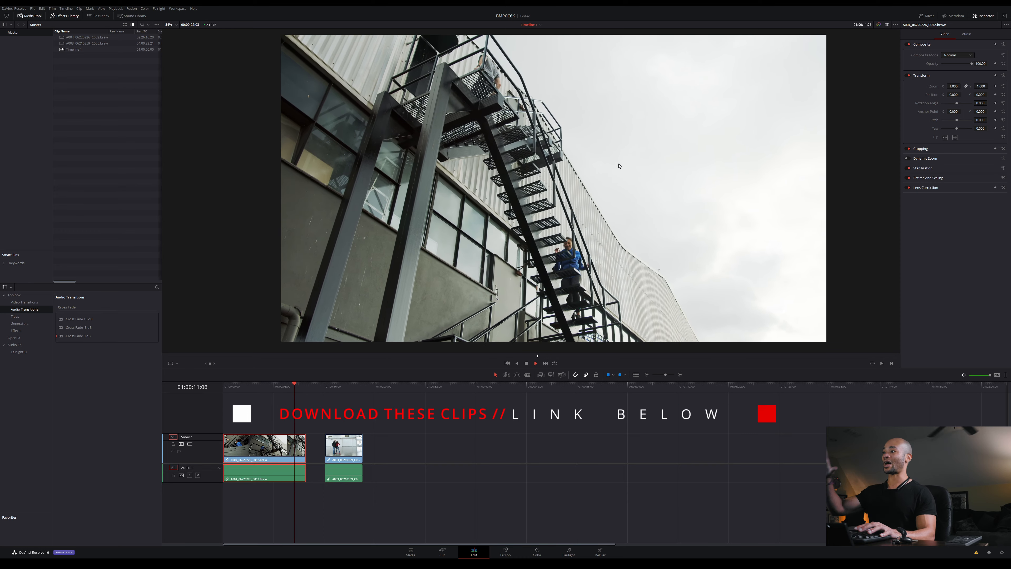
pyautogui.press('space')
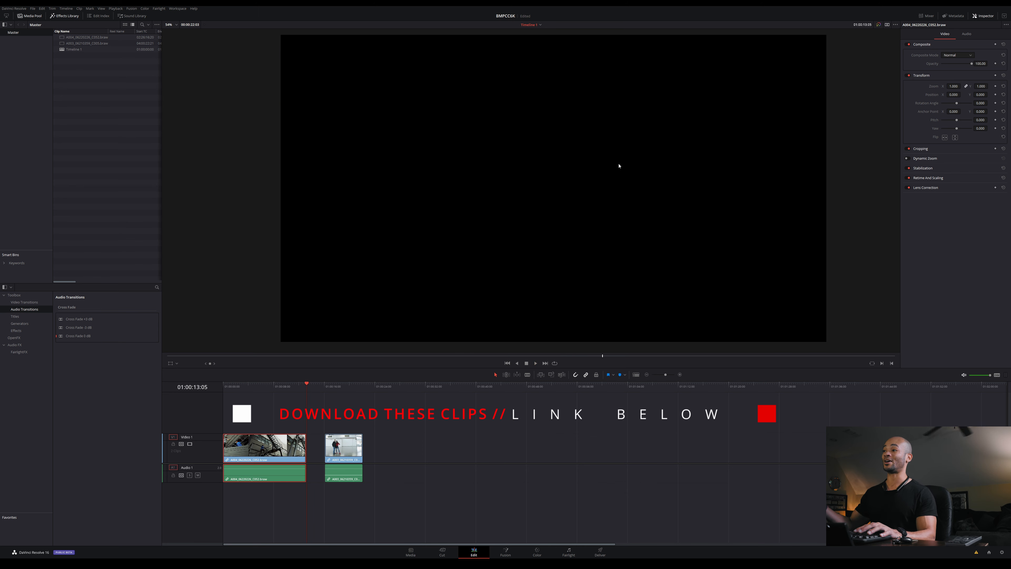
pyautogui.click(327, 386)
pyautogui.press('space')
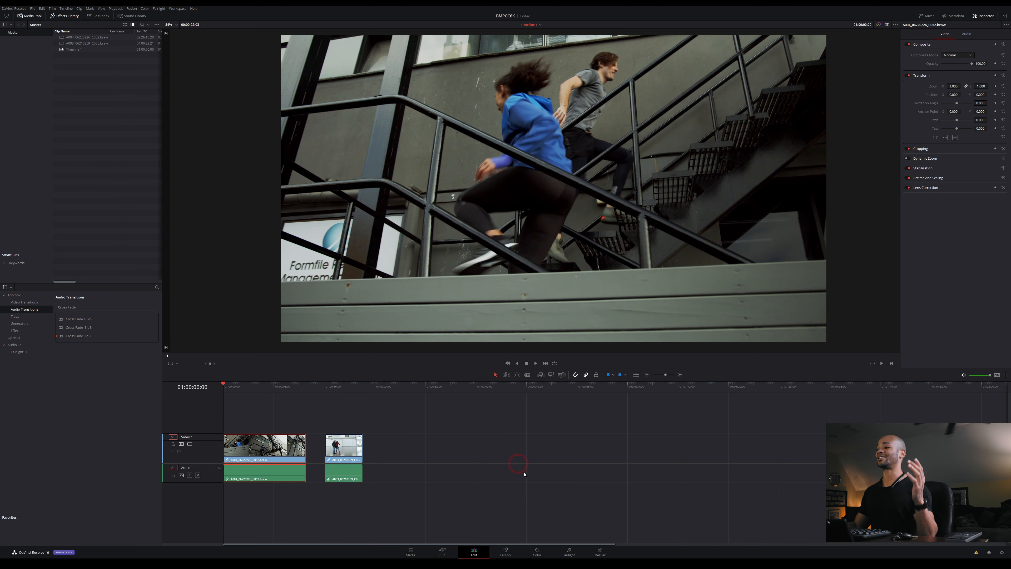
# Switch to the Color page and set the staircase clip's Camera Raw decoding to use Clip settings
pyautogui.hotkey('shift', '6')
pyautogui.moveTo(768, 114); pyautogui.dragTo(736, 201)
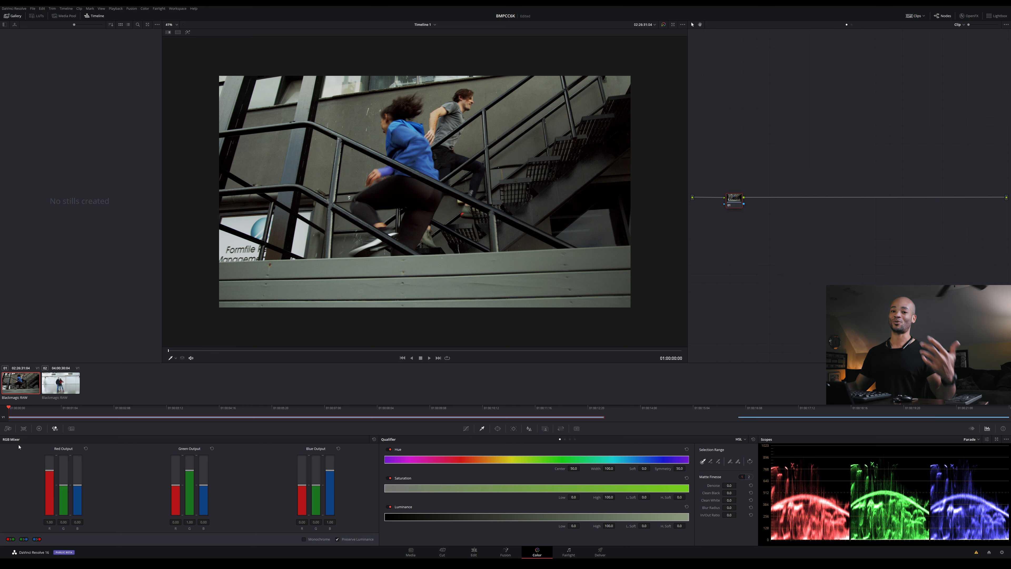
pyautogui.click(7, 428)
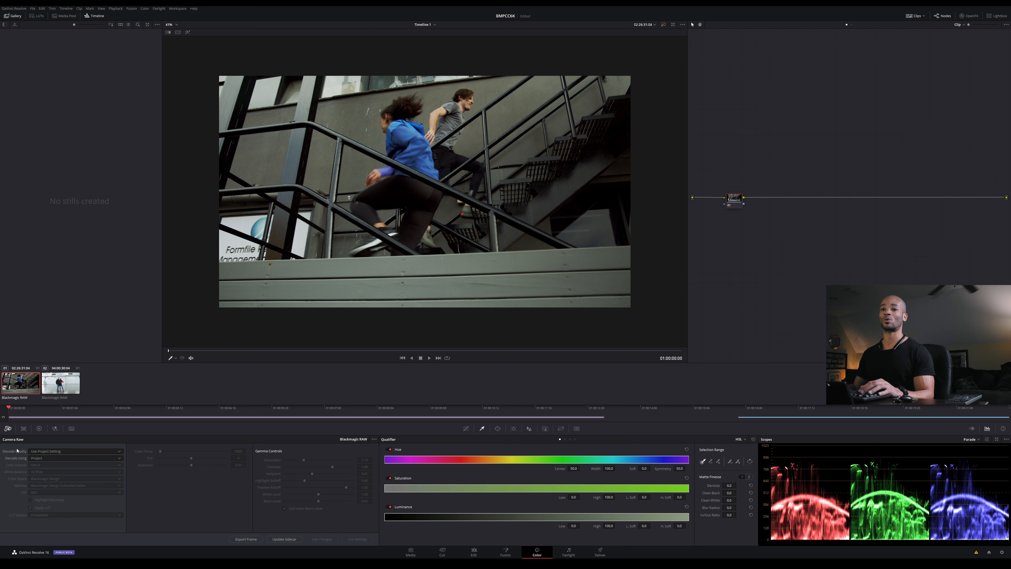
pyautogui.click(39, 459)
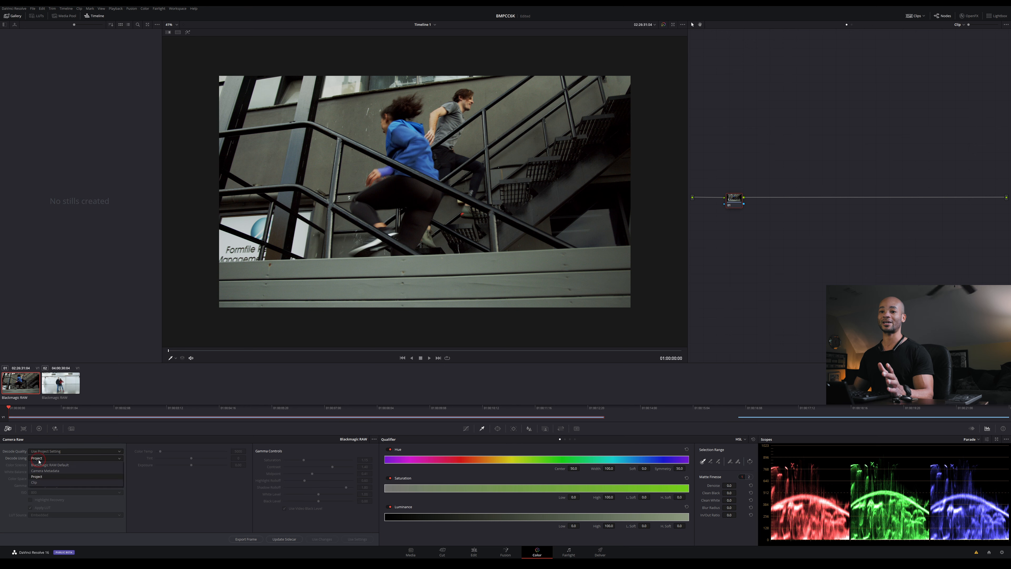
pyautogui.click(42, 483)
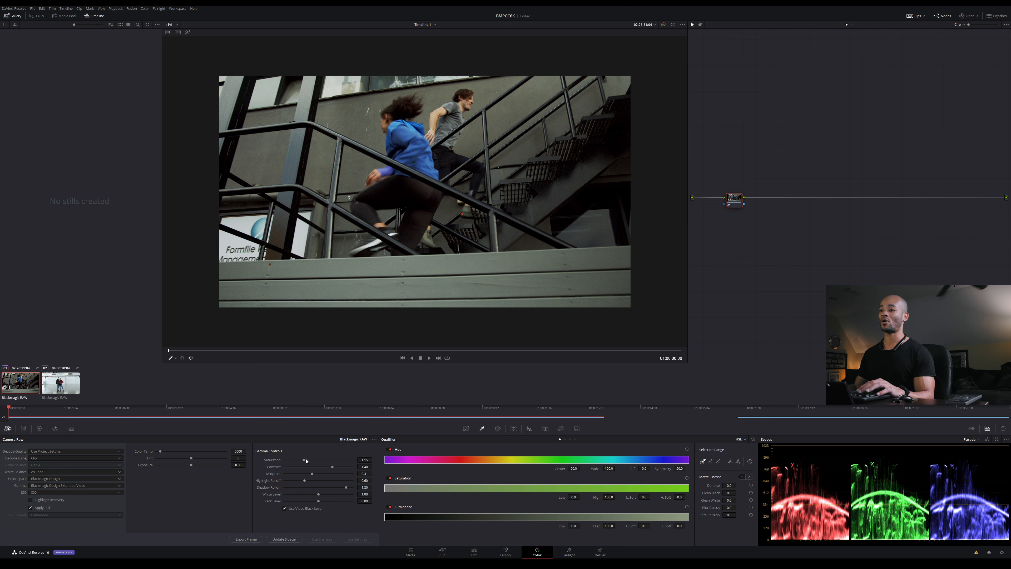
# Try lowering the Camera Raw gamma contrast to about 1.21 and play the clip to judge the look
pyautogui.moveTo(333, 469)
pyautogui.mouseDown()
pyautogui.moveTo(316, 467)
pyautogui.moveTo(329, 467)
pyautogui.mouseUp()
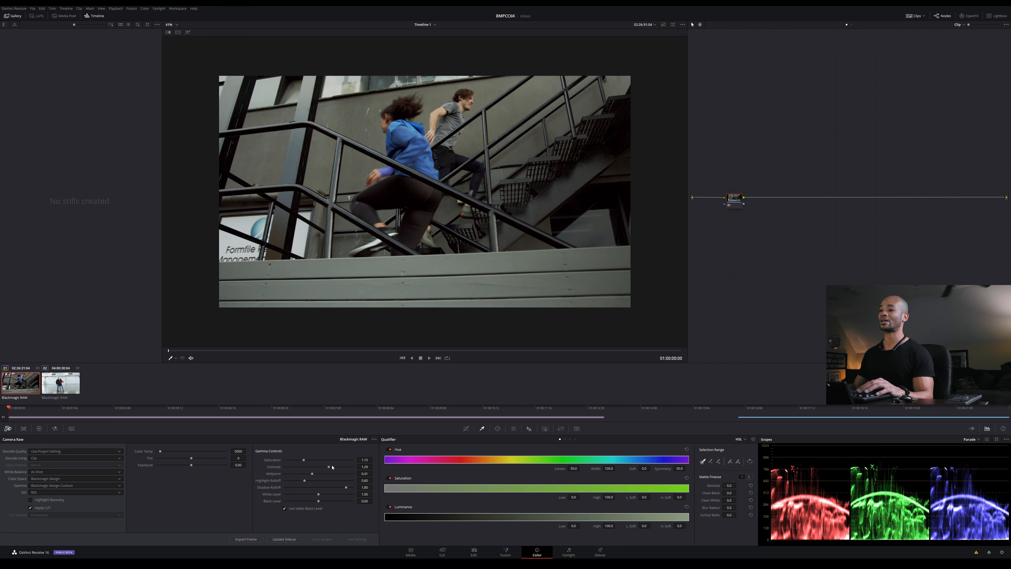
pyautogui.moveTo(329, 468); pyautogui.dragTo(329, 468)
pyautogui.press('space')
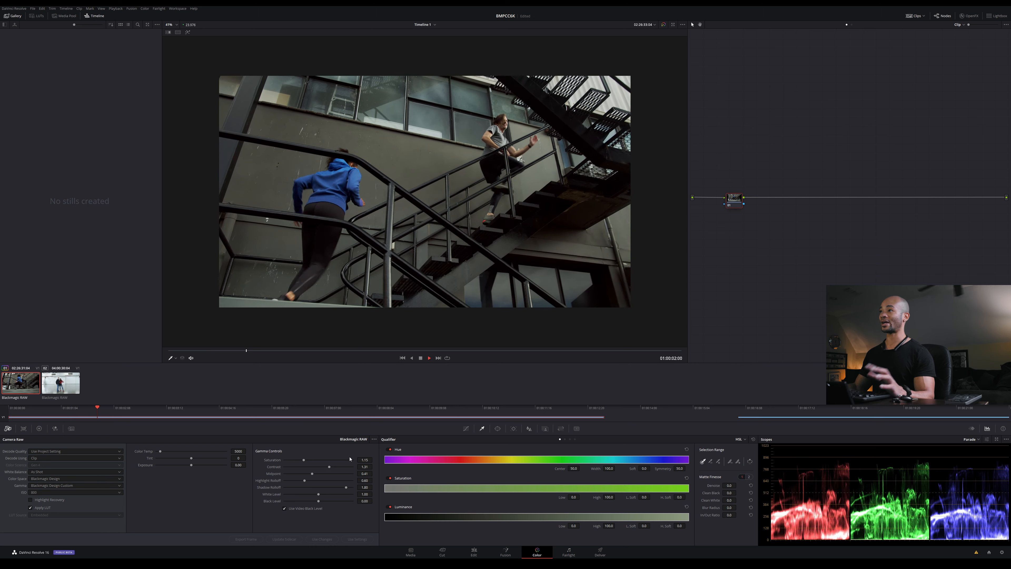
pyautogui.press('space')
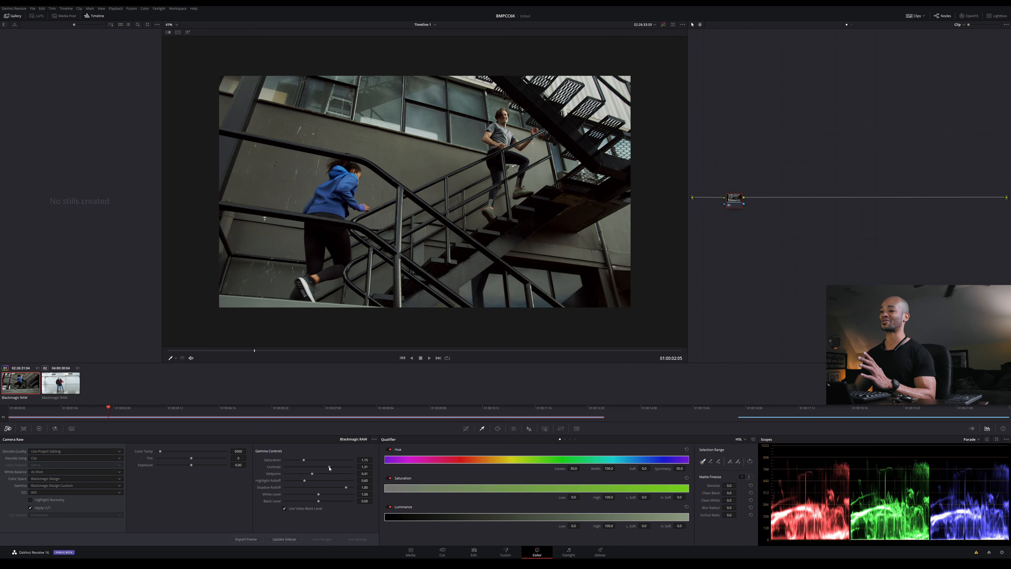
# Try a Camera Raw gamma contrast of about 0.70, compare it up close on the man, and raise it to 1.20
pyautogui.moveTo(330, 468); pyautogui.dragTo(313, 463)
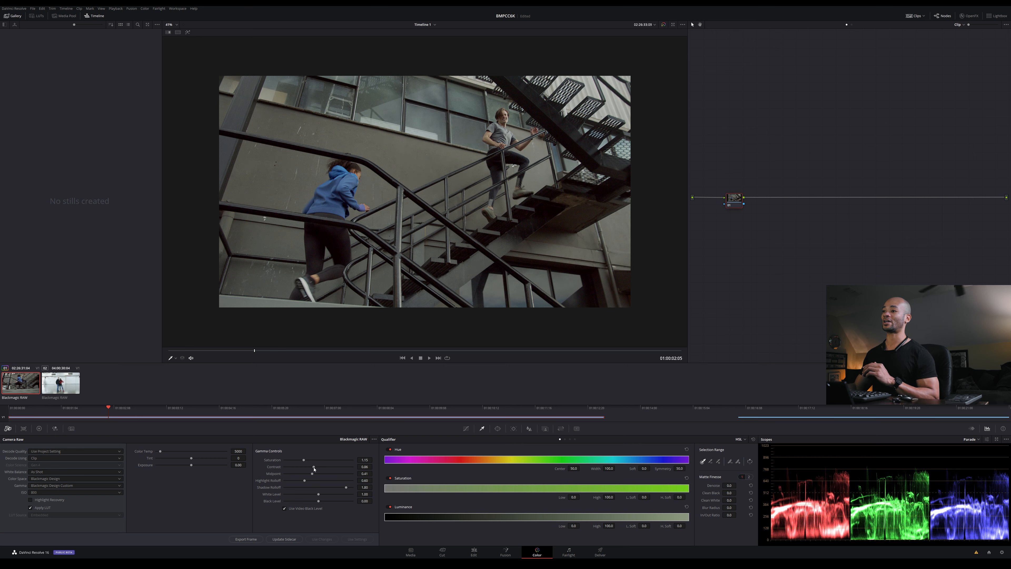
pyautogui.moveTo(315, 469); pyautogui.dragTo(309, 467)
pyautogui.scroll(8, 512, 86)
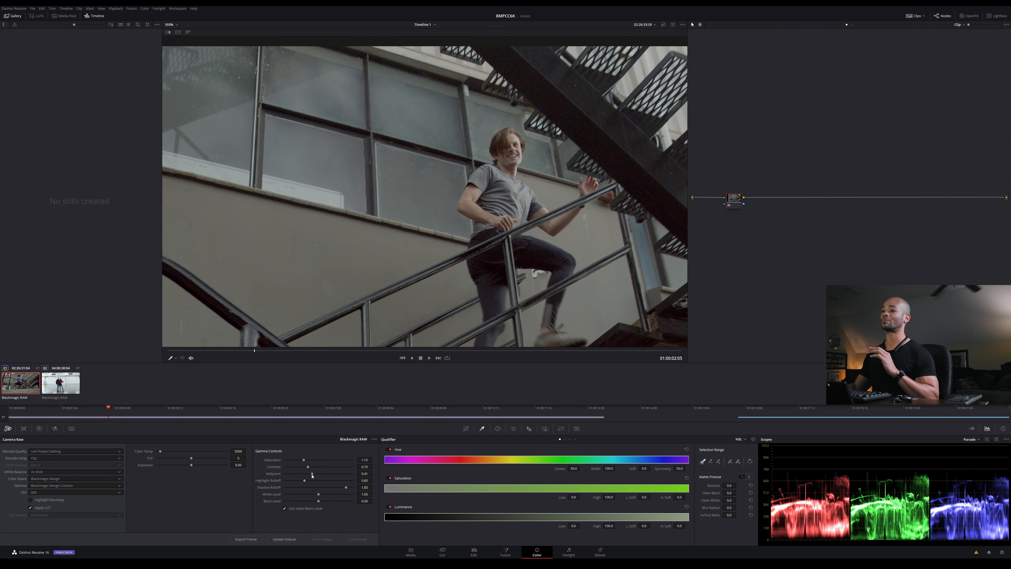
pyautogui.moveTo(309, 468); pyautogui.dragTo(329, 472)
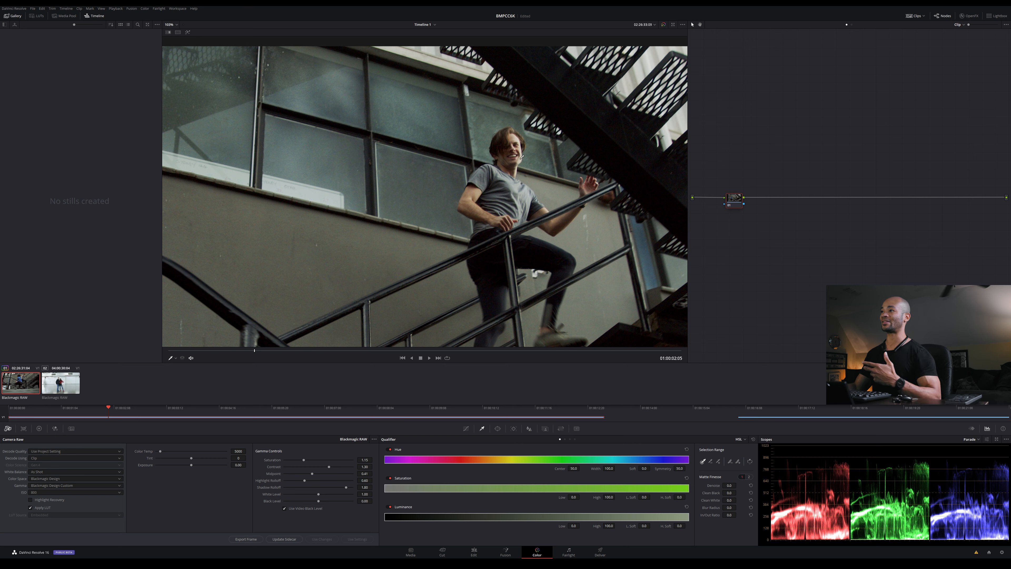
# Set the Camera Raw gamma contrast to 0.96 and play the clip through to 01:00:03:13 to check it
pyautogui.moveTo(329, 467); pyautogui.dragTo(319, 471)
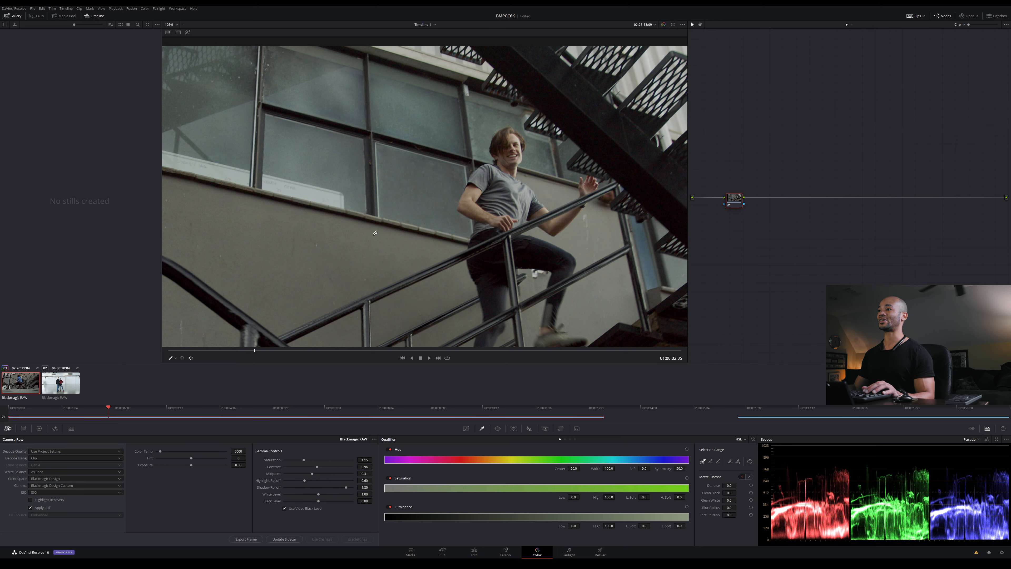
pyautogui.scroll(-6, 375, 232)
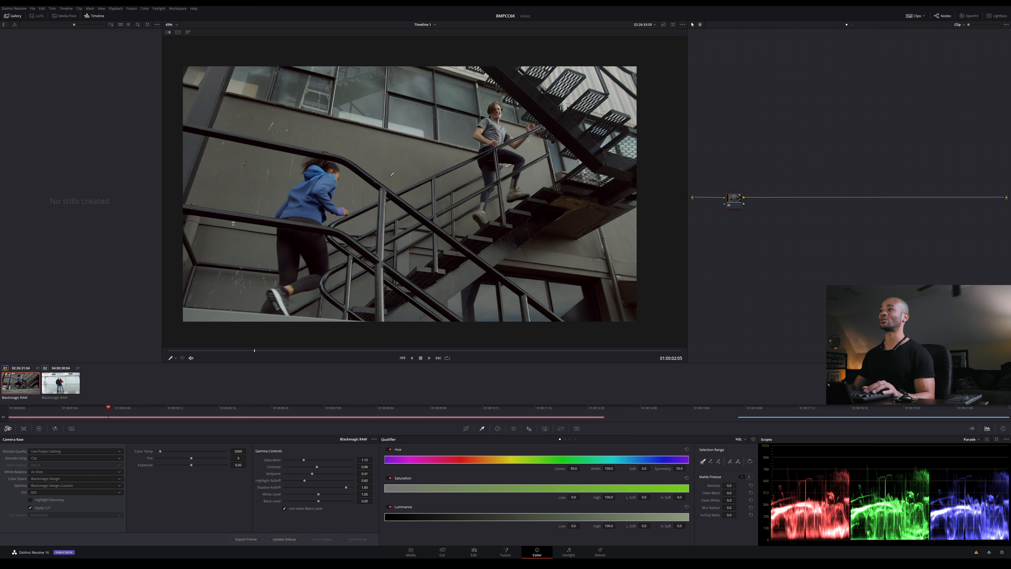
pyautogui.moveTo(392, 174); pyautogui.dragTo(405, 171)
pyautogui.scroll(-1, 422, 162)
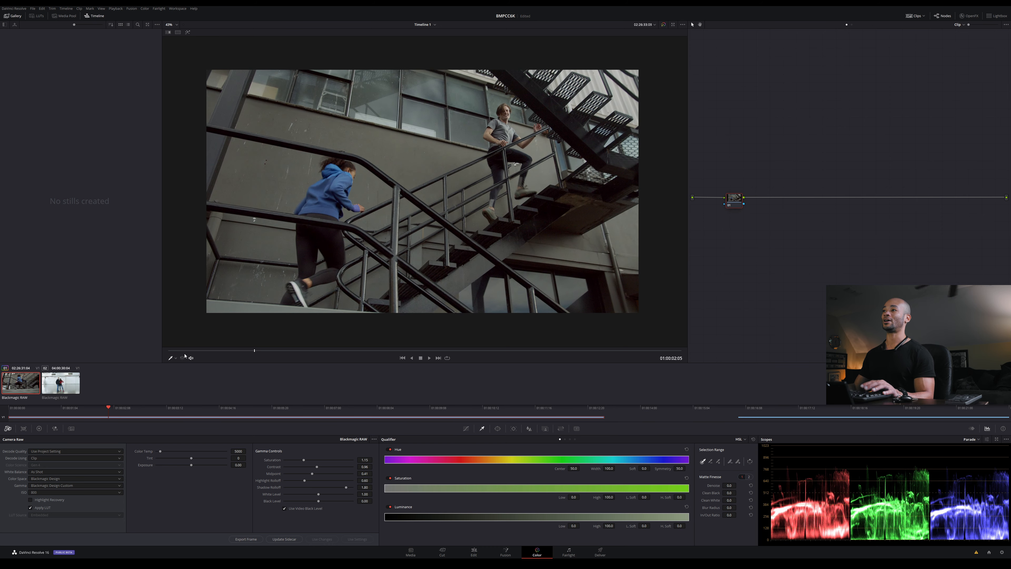
pyautogui.press('space')
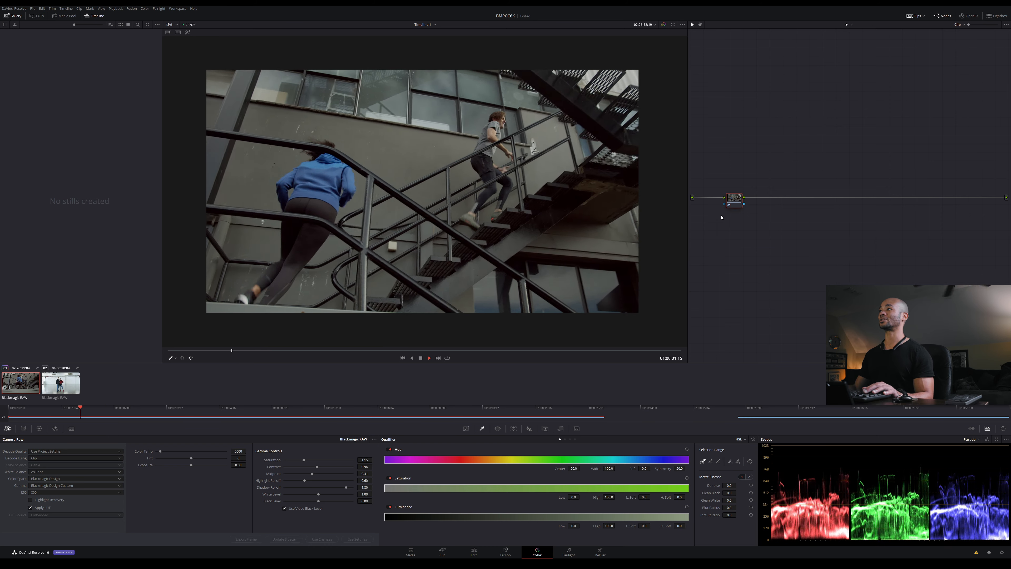
pyautogui.press('space')
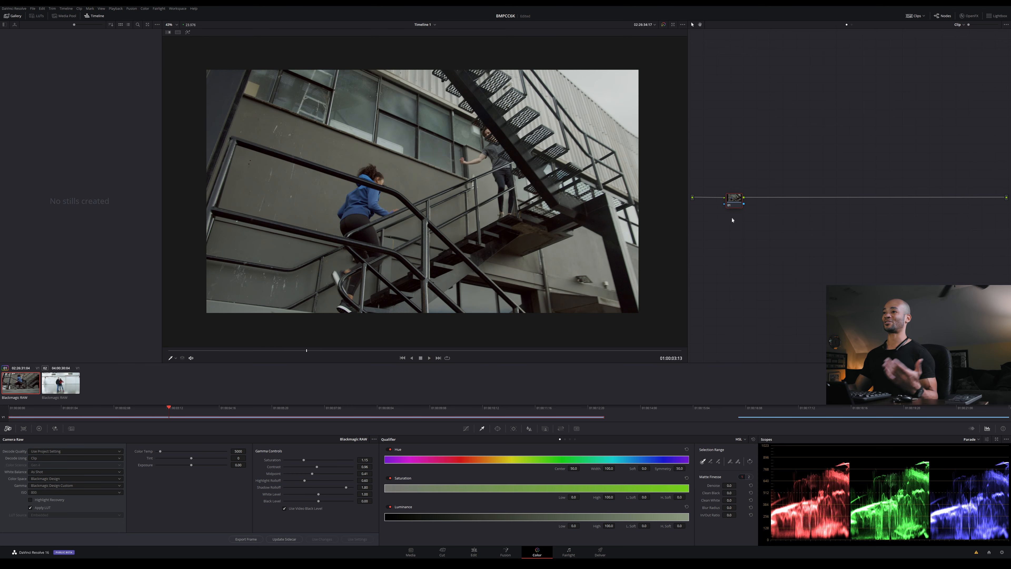
# Try raising the Shadows adjustment in the primary color controls on the first node, and reset it
pyautogui.moveTo(735, 201); pyautogui.dragTo(725, 199)
pyautogui.click(56, 428)
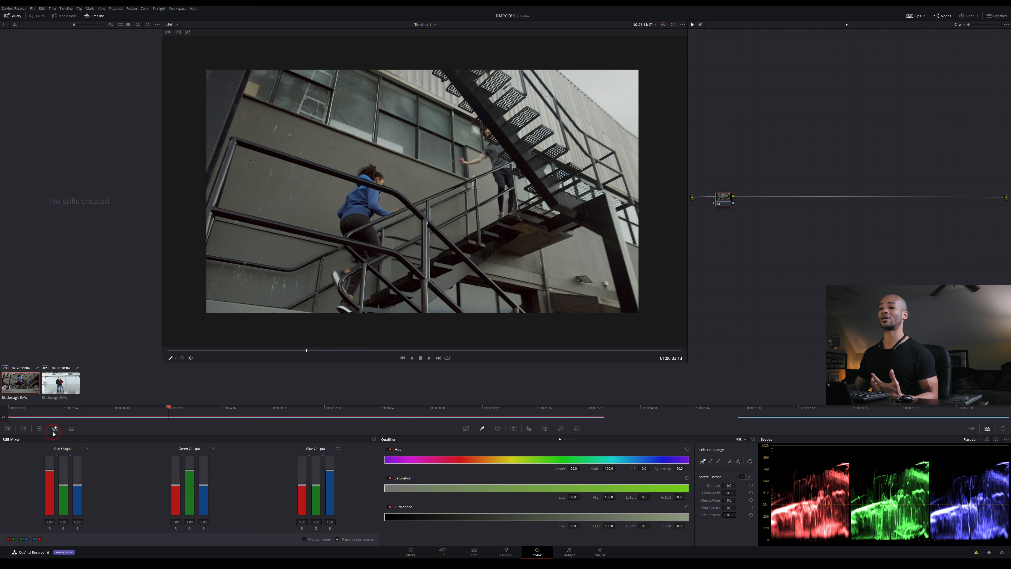
pyautogui.click(39, 429)
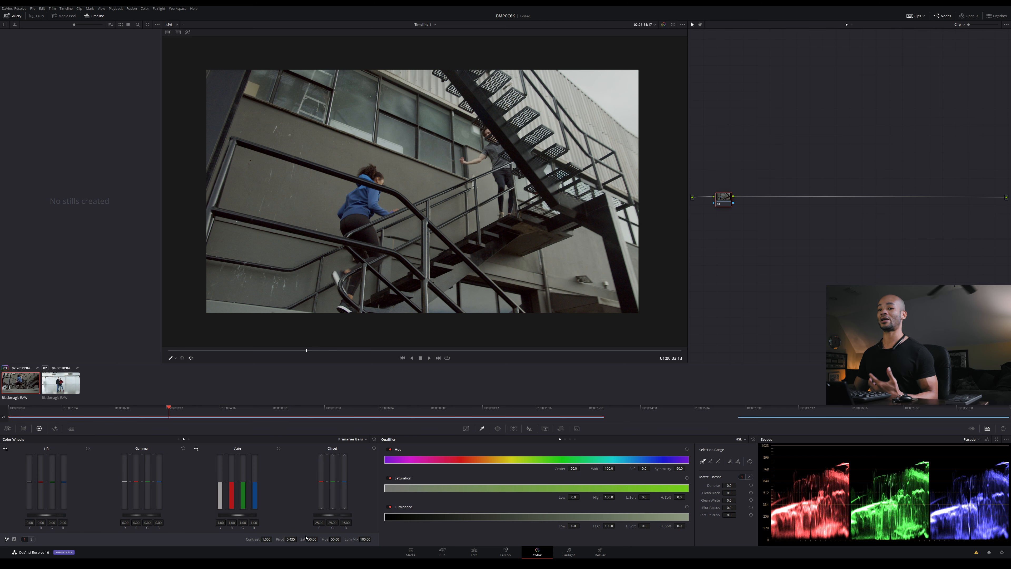
pyautogui.click(32, 539)
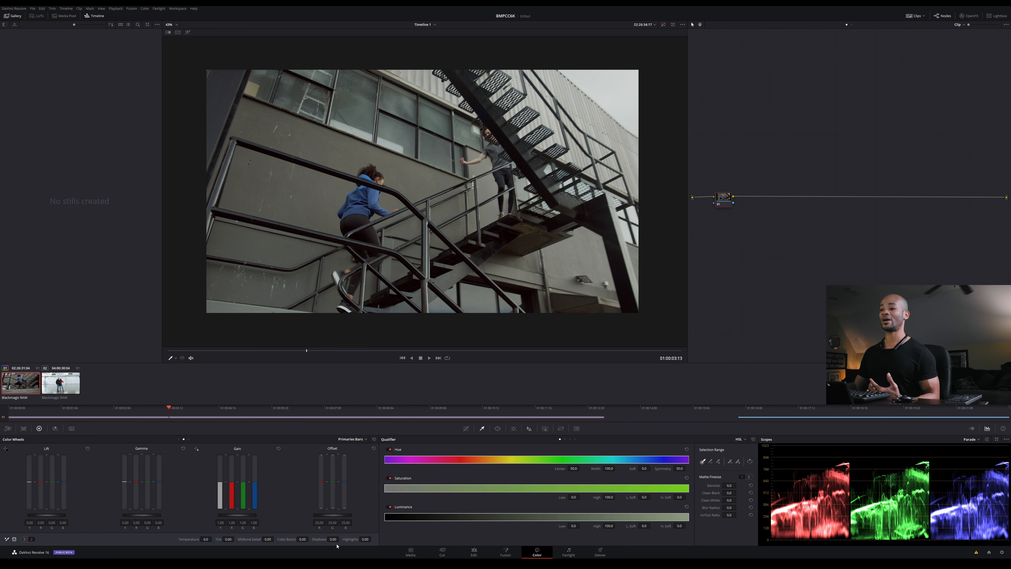
pyautogui.moveTo(333, 540); pyautogui.dragTo(345, 539)
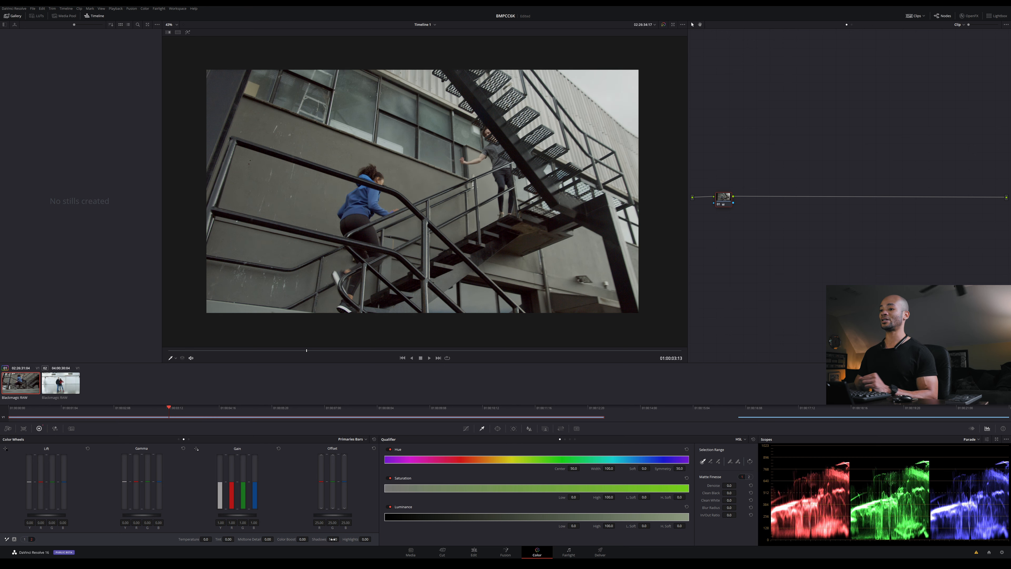
pyautogui.doubleClick(333, 540)
# Lift the black point of the custom curve slightly and add a slightly raised control point in its shadows
pyautogui.click(466, 428)
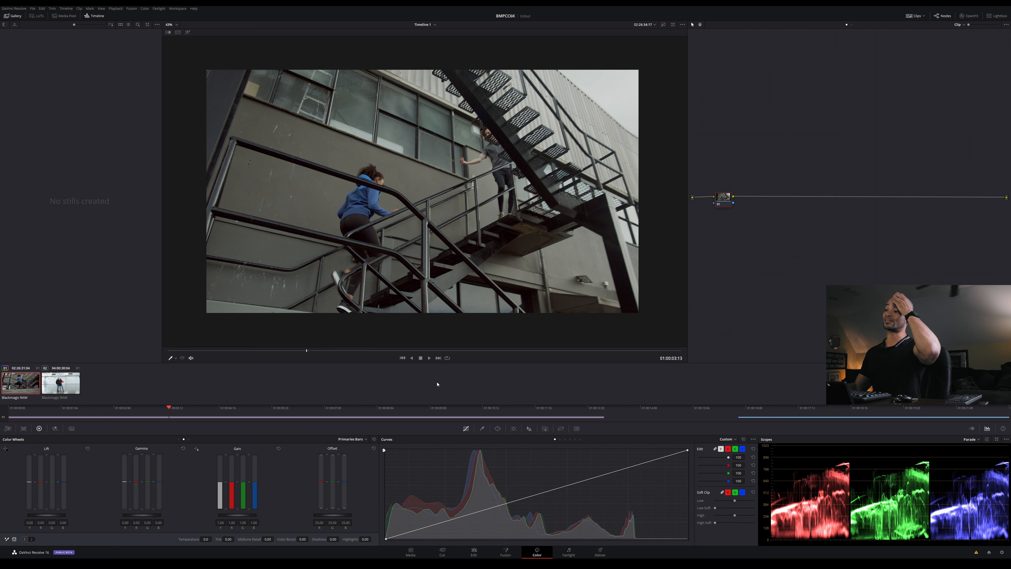
pyautogui.click(386, 540)
pyautogui.moveTo(386, 541); pyautogui.dragTo(383, 537)
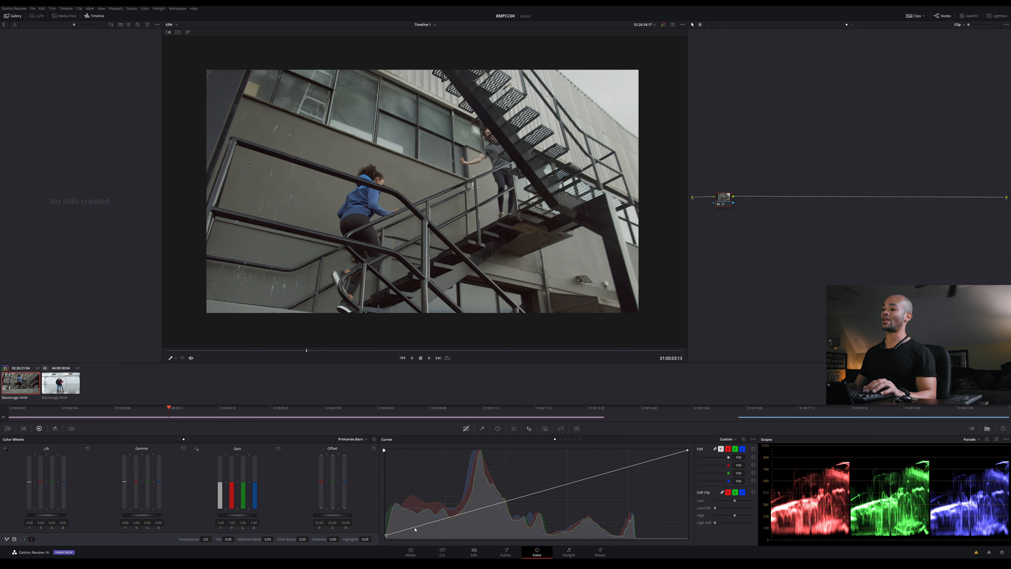
pyautogui.click(426, 525)
pyautogui.moveTo(427, 525); pyautogui.dragTo(427, 523)
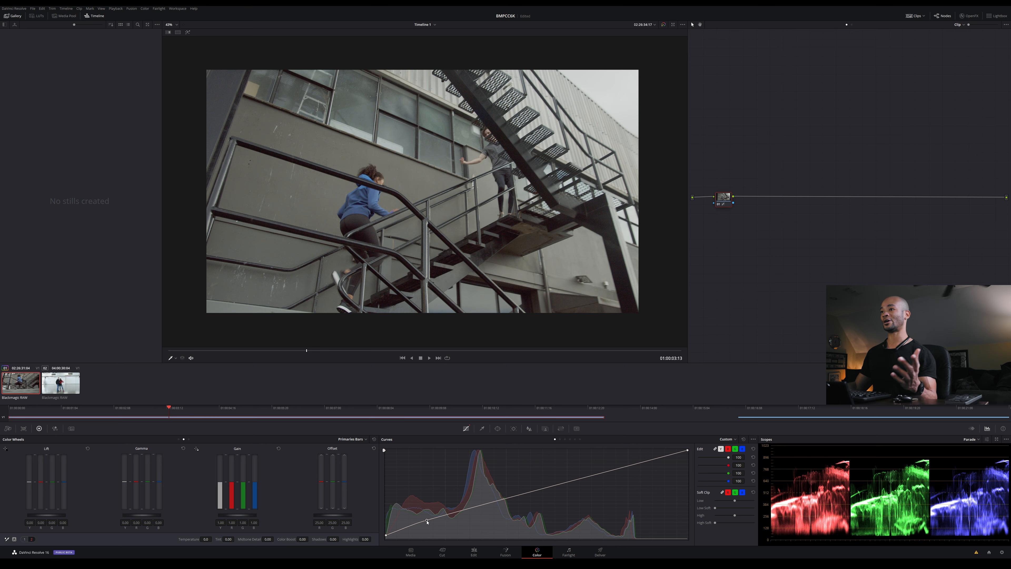
# Fine-tune the shadow point of the custom curve and play the clip from 01:00:02:10 to 01:00:03:16 to check it
pyautogui.moveTo(427, 521); pyautogui.dragTo(427, 522)
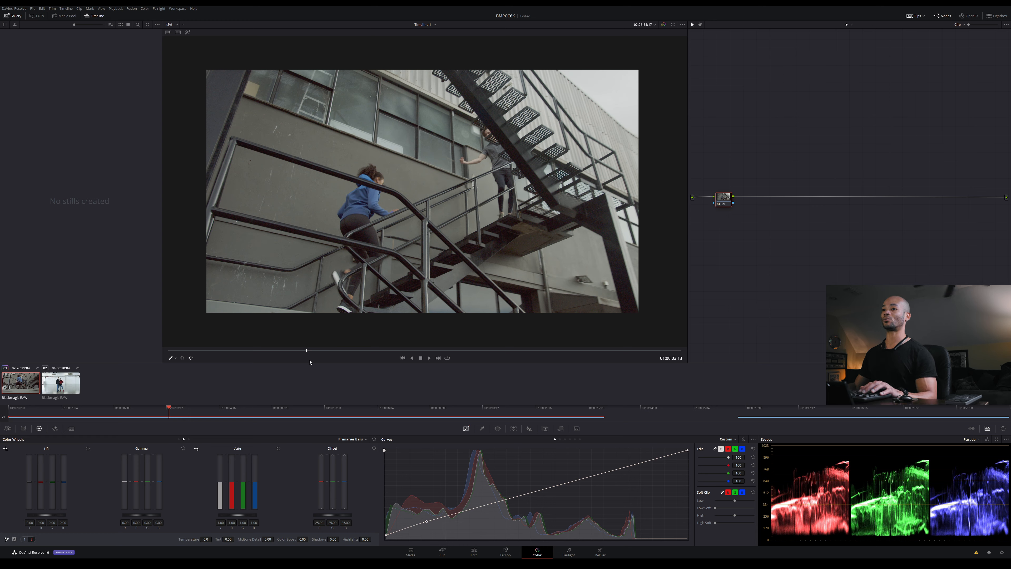
pyautogui.moveTo(307, 351); pyautogui.dragTo(260, 352)
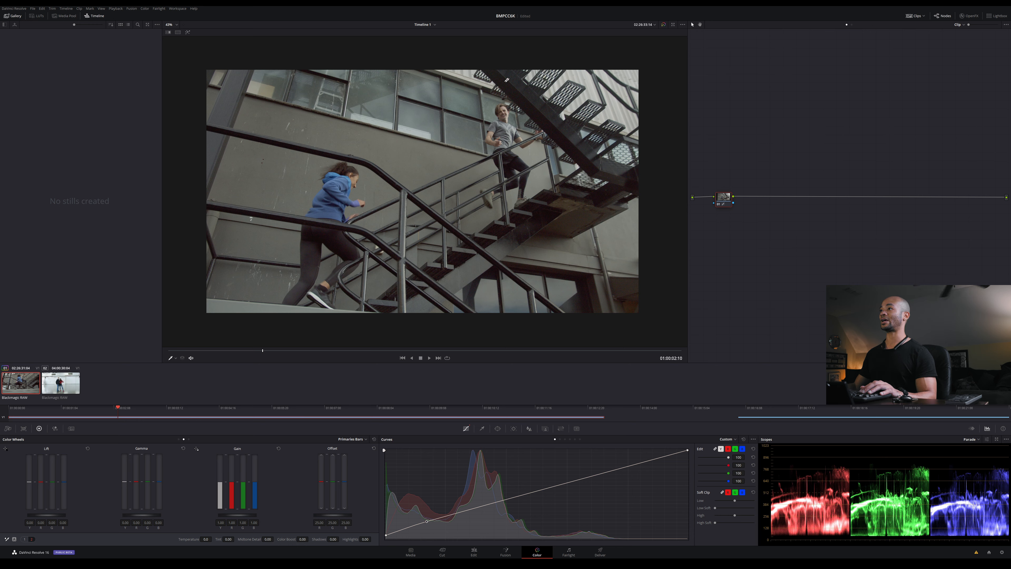
pyautogui.press('space')
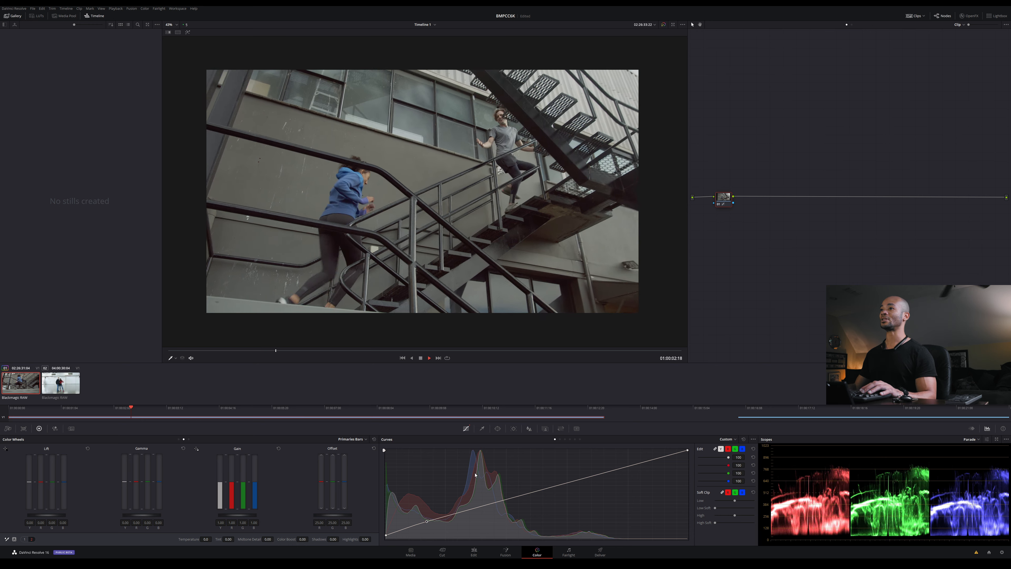
pyautogui.press('space')
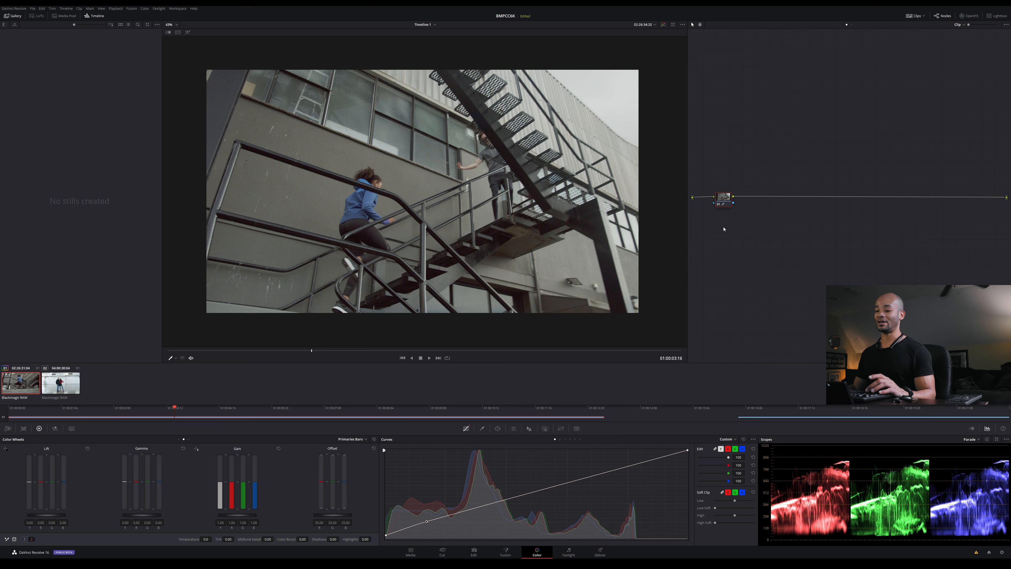
# Add a second serial node after the first and raise its saturation to about 67
pyautogui.hotkey('alt', 's')
pyautogui.moveTo(752, 201); pyautogui.dragTo(763, 199)
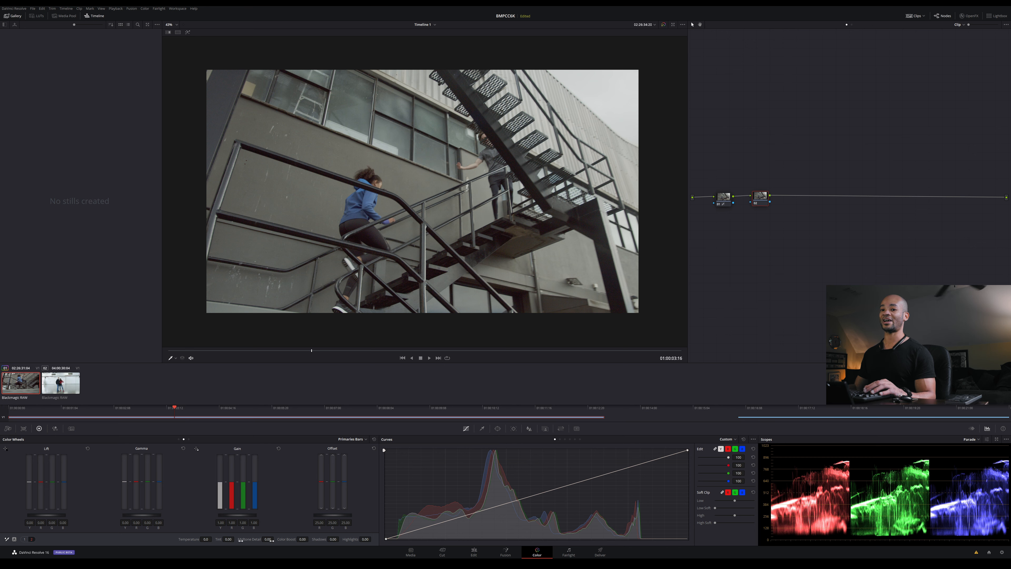
pyautogui.click(24, 539)
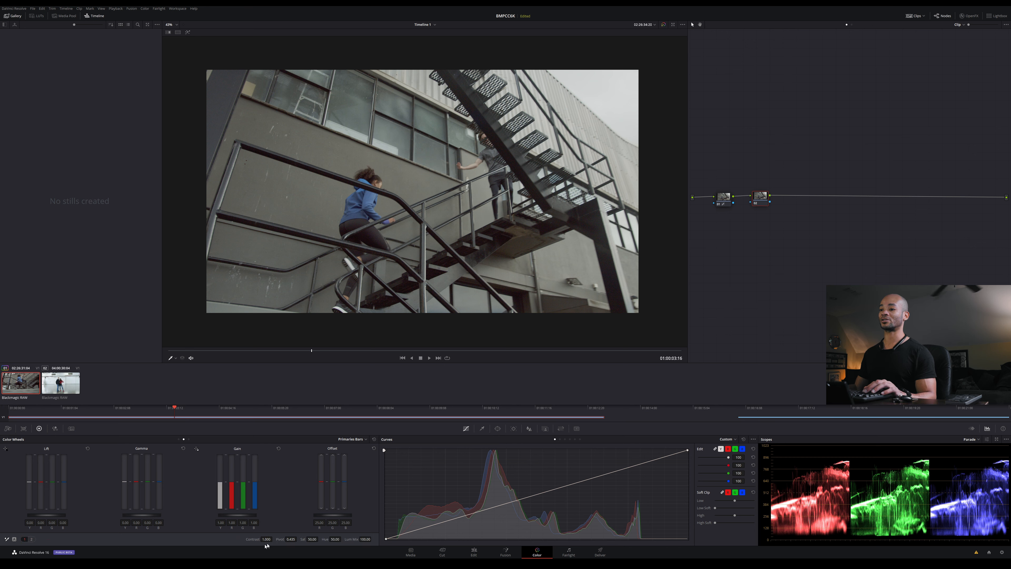
pyautogui.moveTo(311, 539); pyautogui.dragTo(319, 539)
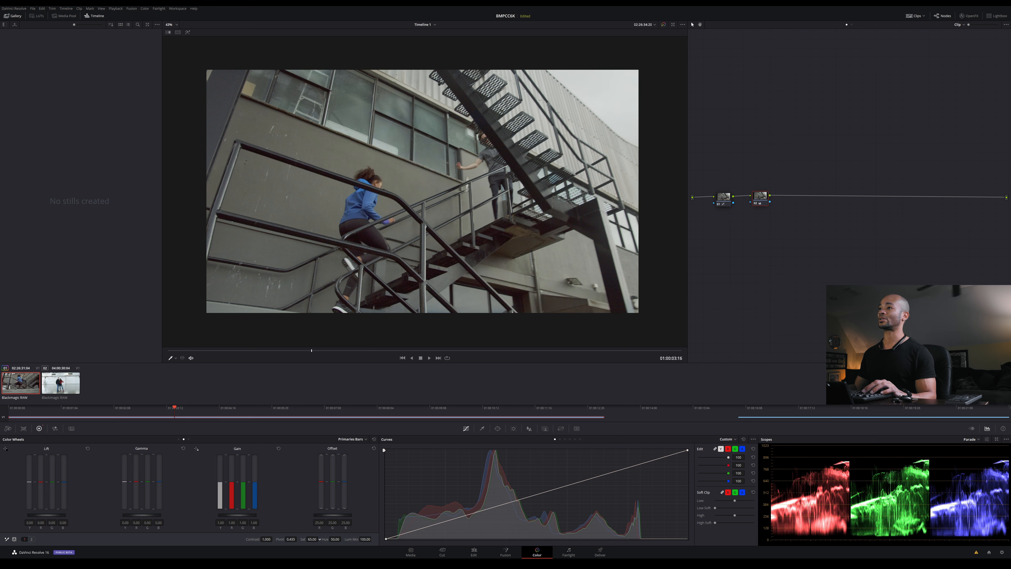
# At 01:00:04:20, add a third serial node and qualify its highlights with a luminance low of about 62 and low softness of 3.3
pyautogui.moveTo(312, 351); pyautogui.dragTo(358, 351)
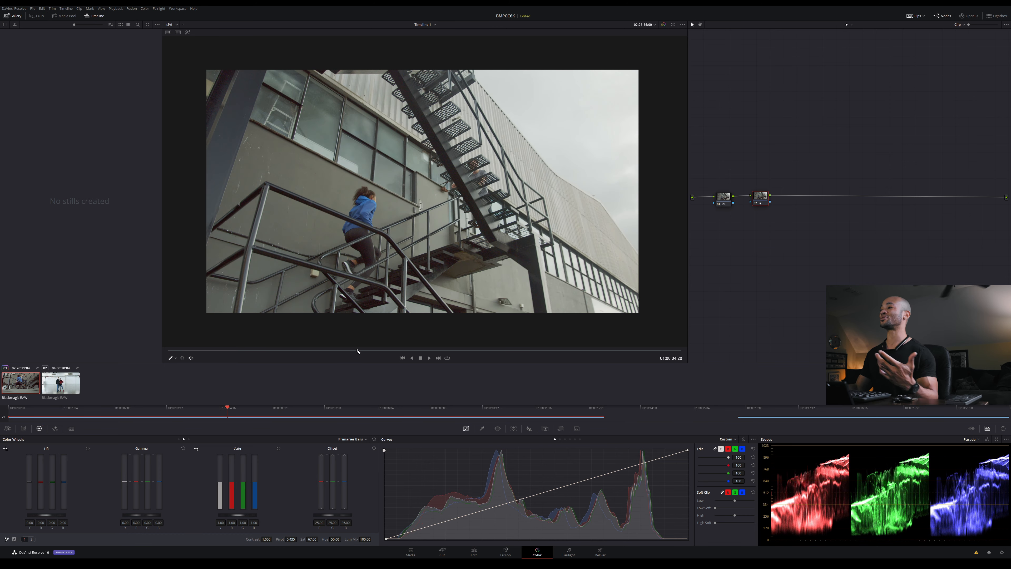
pyautogui.moveTo(760, 196); pyautogui.dragTo(753, 196)
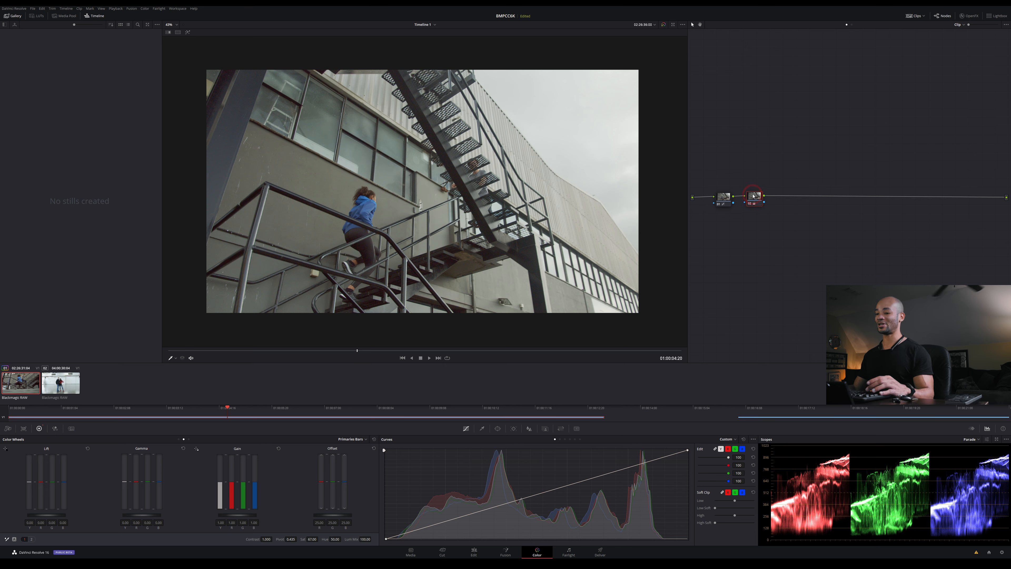
pyautogui.hotkey('alt', 's')
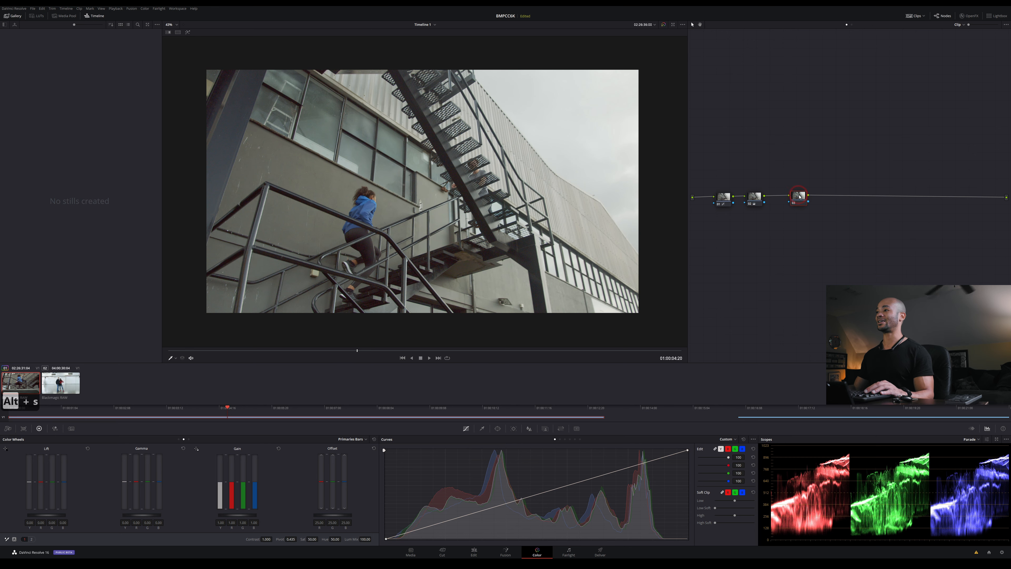
pyautogui.click(482, 429)
pyautogui.moveTo(573, 526); pyautogui.dragTo(643, 526)
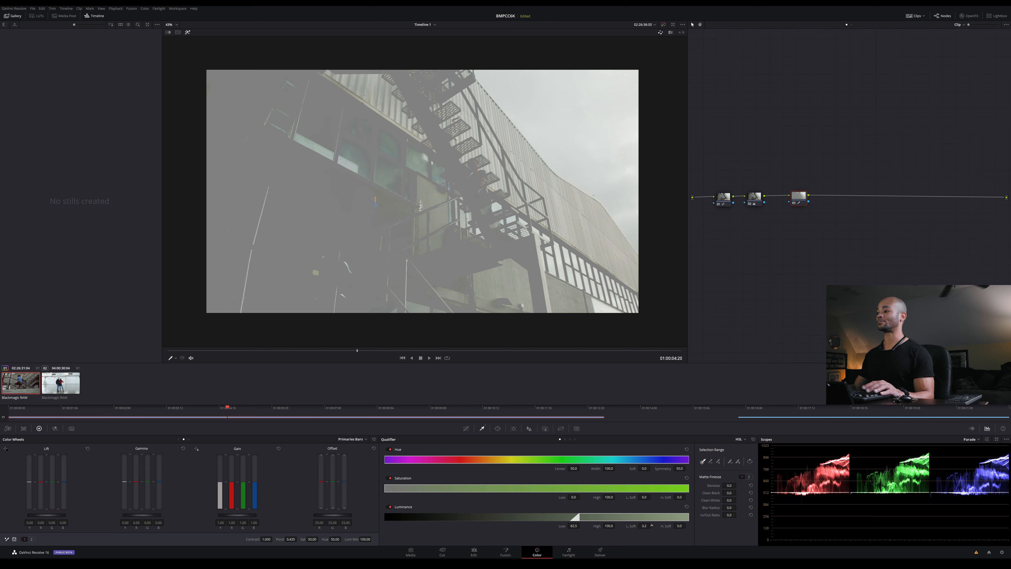
# Refine the highlight matte with about 1.1 denoise and 1.7 blur radius, and turn off the highlight view
pyautogui.moveTo(728, 485); pyautogui.dragTo(733, 507)
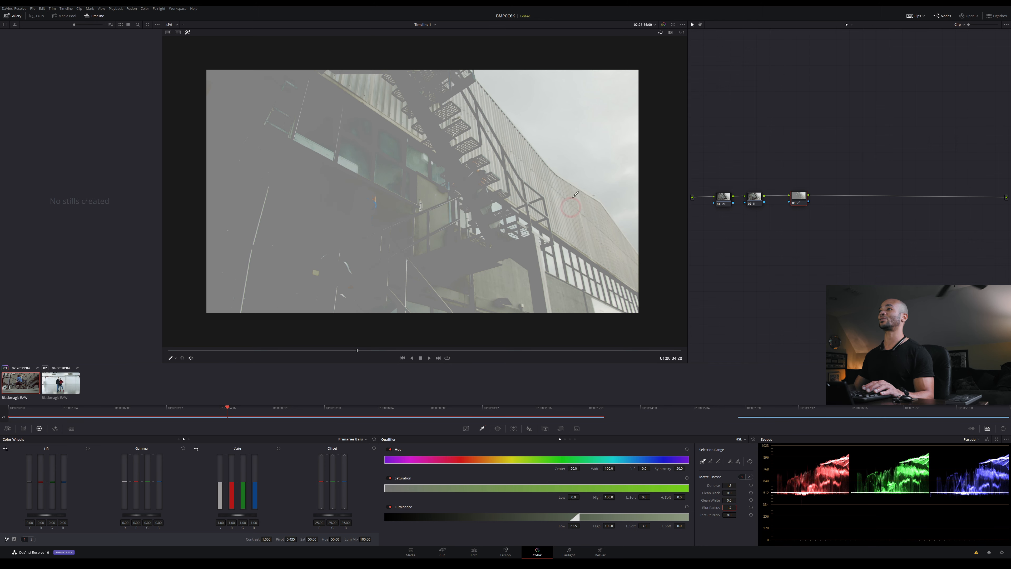
pyautogui.scroll(3, 435, 187)
pyautogui.scroll(-2, 504, 179)
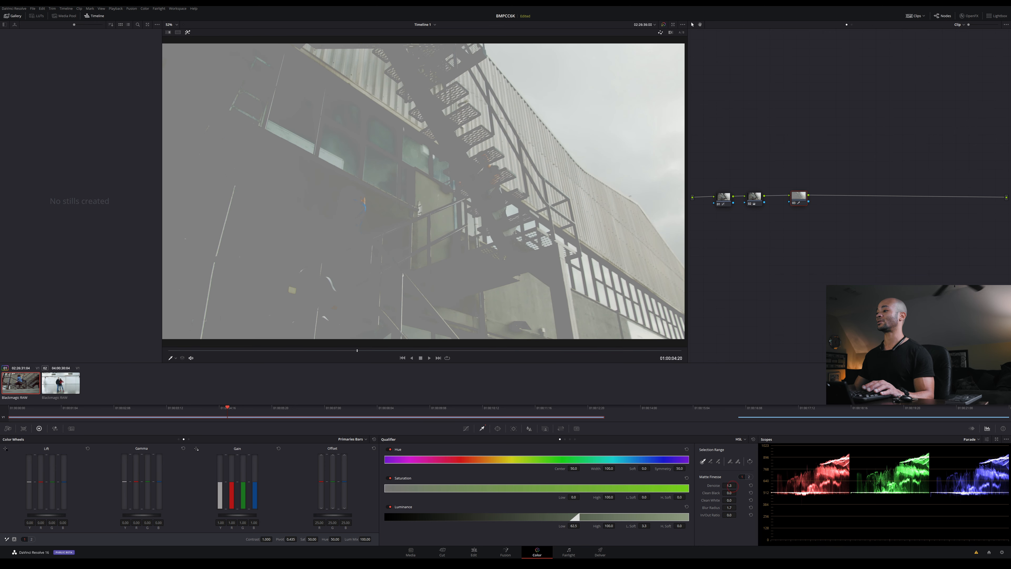
pyautogui.click(187, 32)
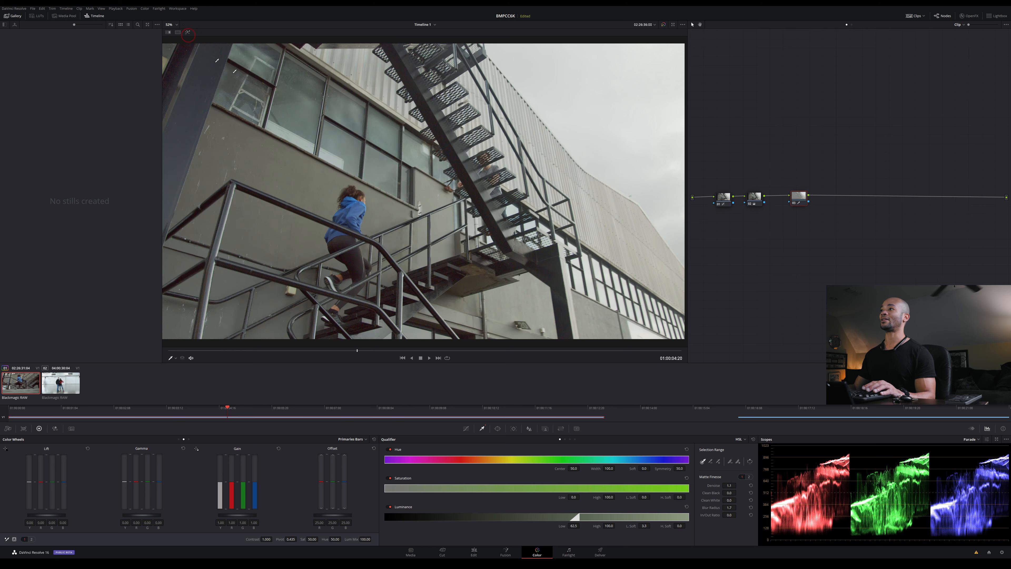
pyautogui.scroll(-1, 448, 157)
pyautogui.scroll(-1, 449, 157)
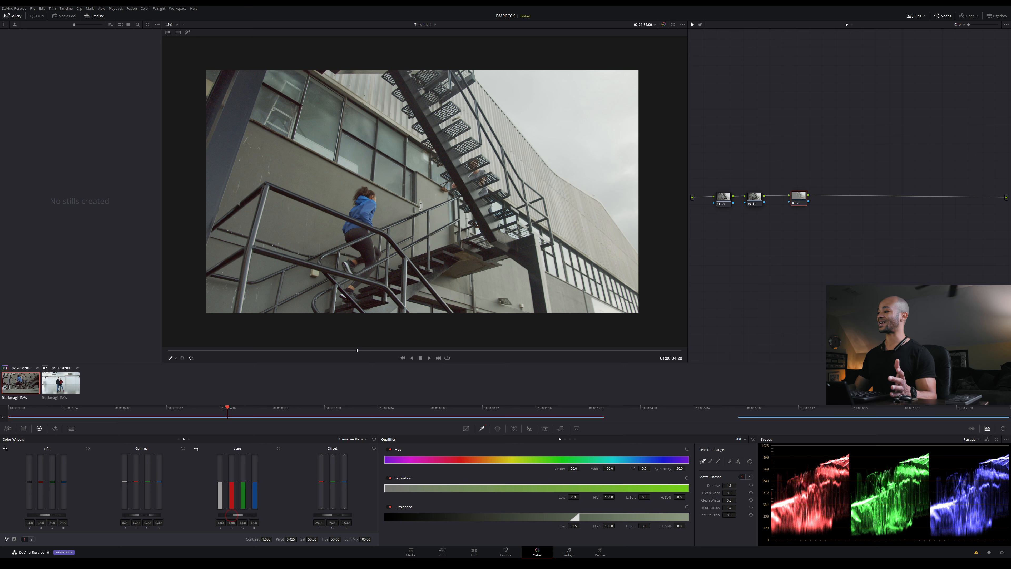
# Try a gain change on the third node's qualified highlights, reset it, and raise the gain slightly
pyautogui.moveTo(232, 515)
pyautogui.mouseDown()
pyautogui.moveTo(243, 515)
pyautogui.moveTo(230, 515)
pyautogui.mouseUp()
pyautogui.click(279, 449)
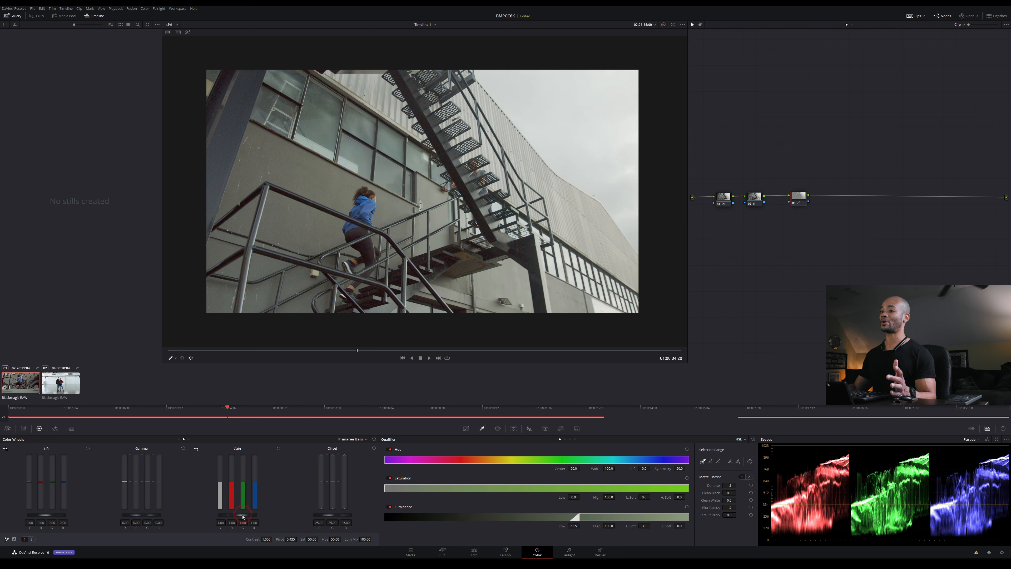
pyautogui.moveTo(233, 515); pyautogui.dragTo(239, 515)
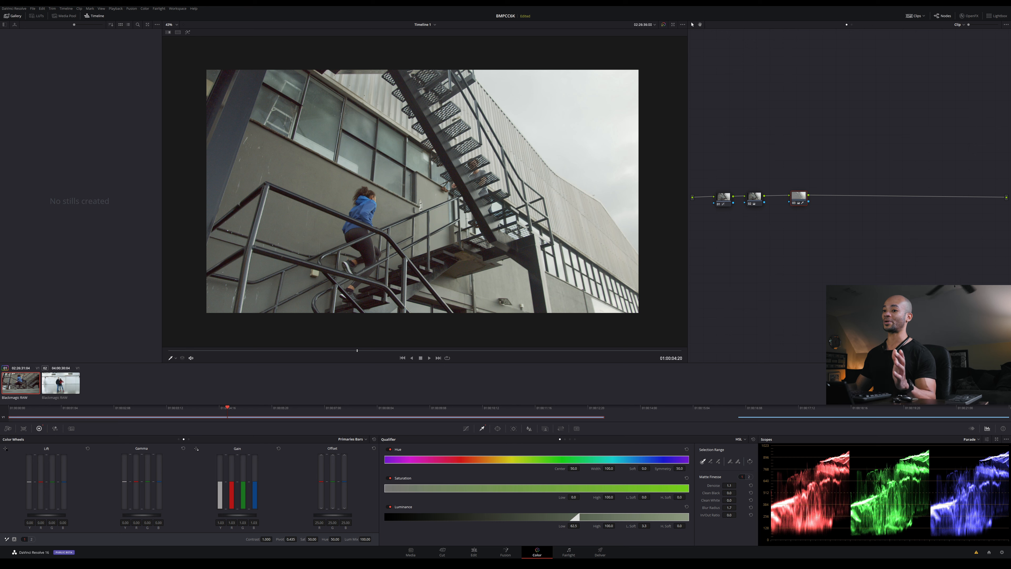
# Add a parallel node to the third node, and try raising its red gain before undoing that change
pyautogui.moveTo(801, 200); pyautogui.dragTo(797, 200)
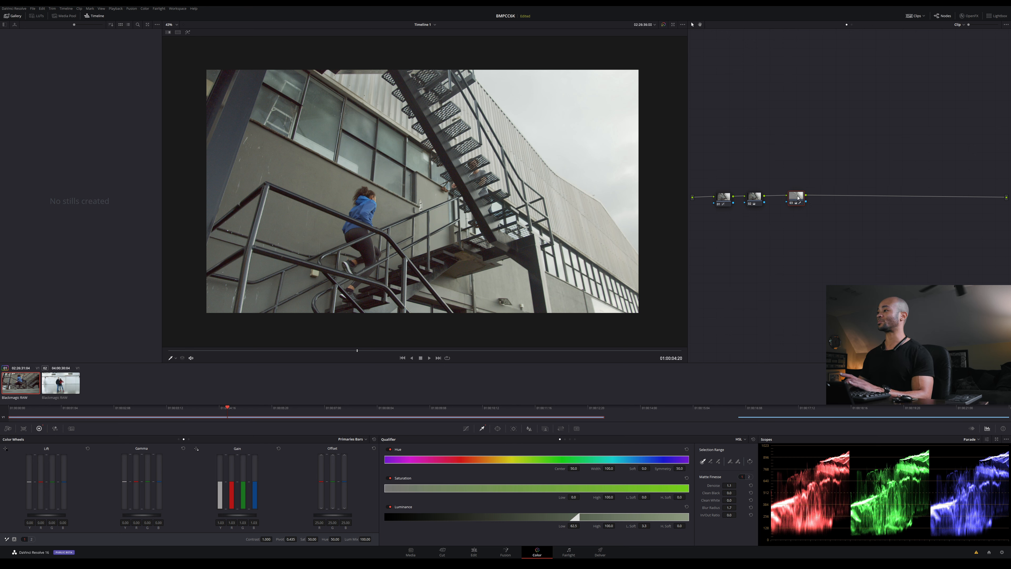
pyautogui.hotkey('alt', 'p')
pyautogui.moveTo(797, 196); pyautogui.dragTo(795, 216)
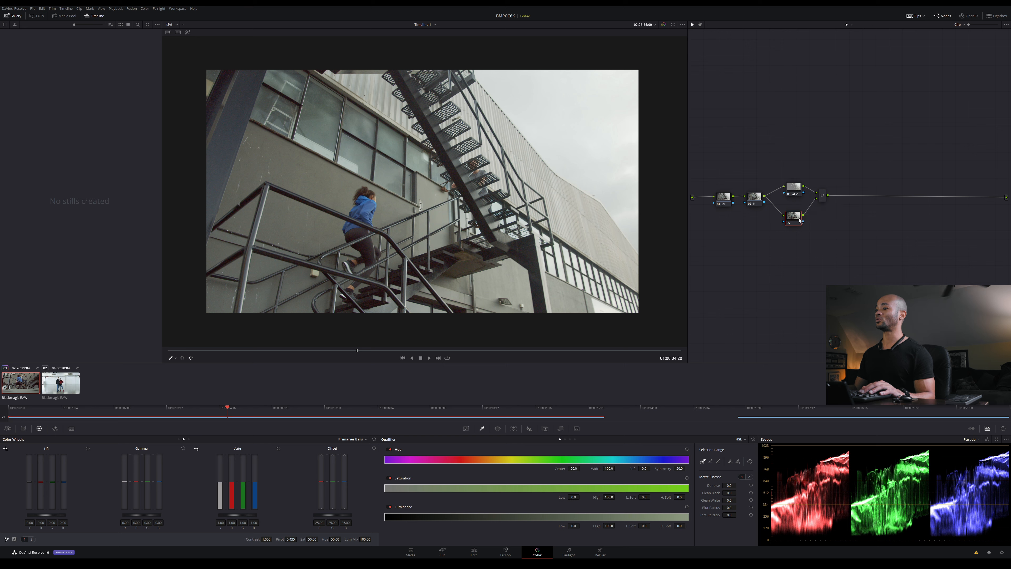
pyautogui.moveTo(231, 483); pyautogui.dragTo(231, 478)
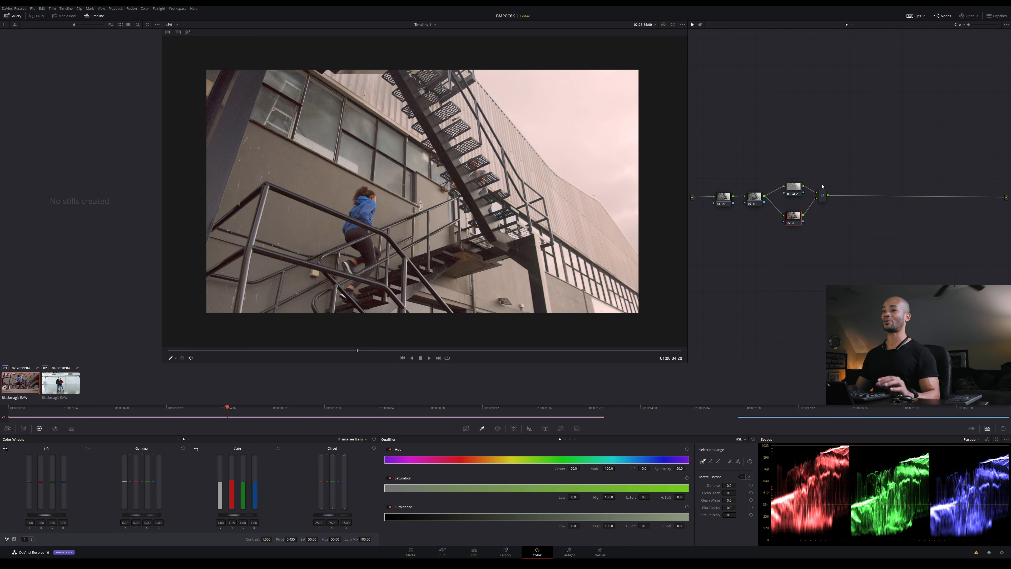
pyautogui.hotkey('ctrl', 'z')
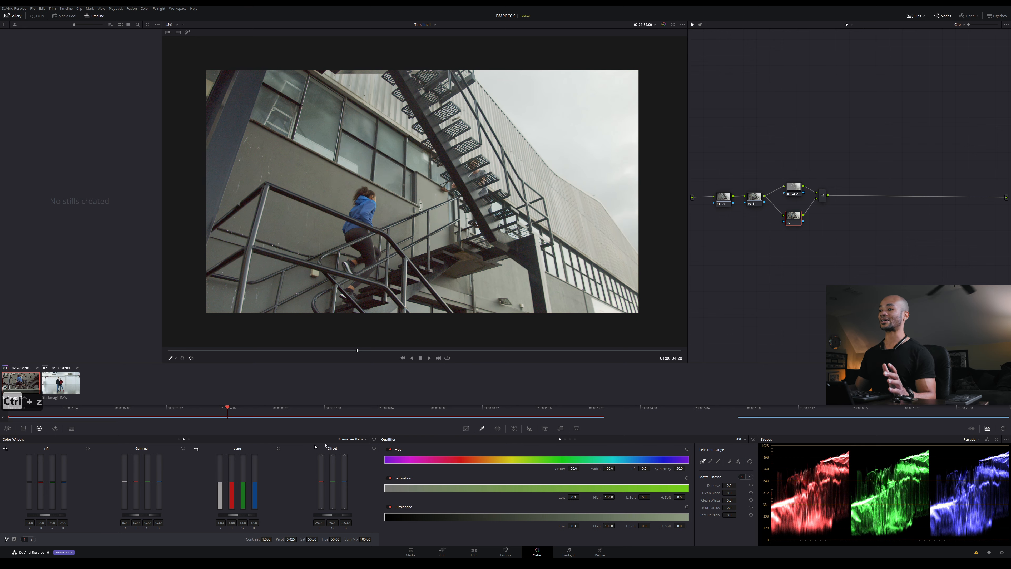
# Qualify the brightest sky on the parallel node with luminance low 71.1, low softness 1.1, denoise 1.0 and a small blur radius, using the highlight view
pyautogui.click(188, 33)
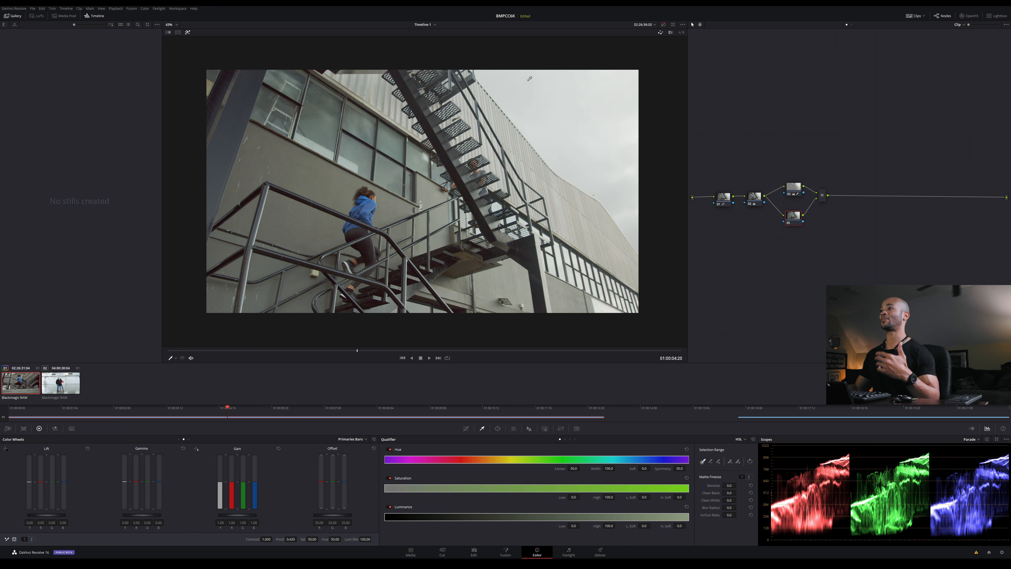
pyautogui.moveTo(574, 526); pyautogui.dragTo(581, 526)
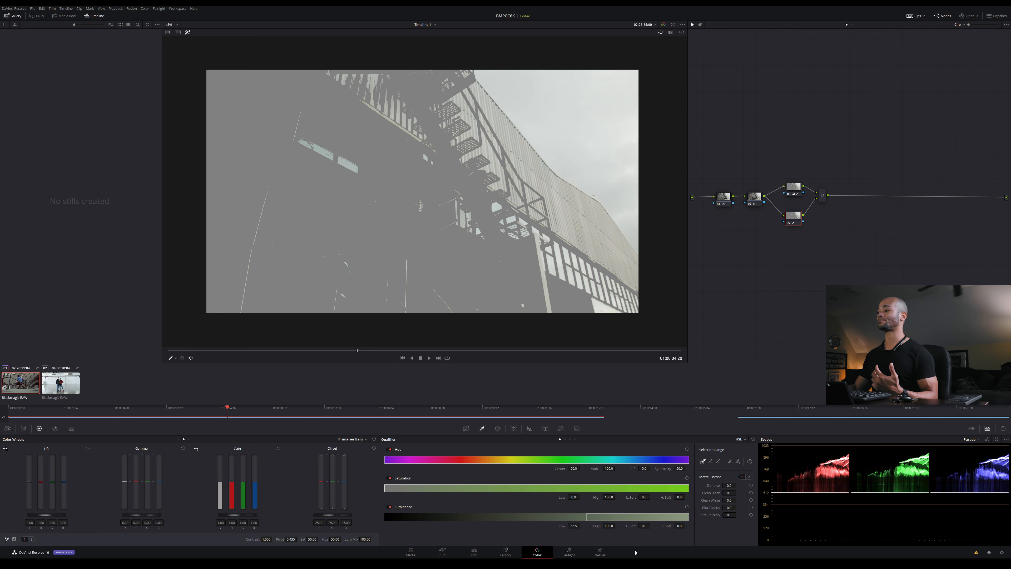
pyautogui.moveTo(568, 525); pyautogui.dragTo(581, 526)
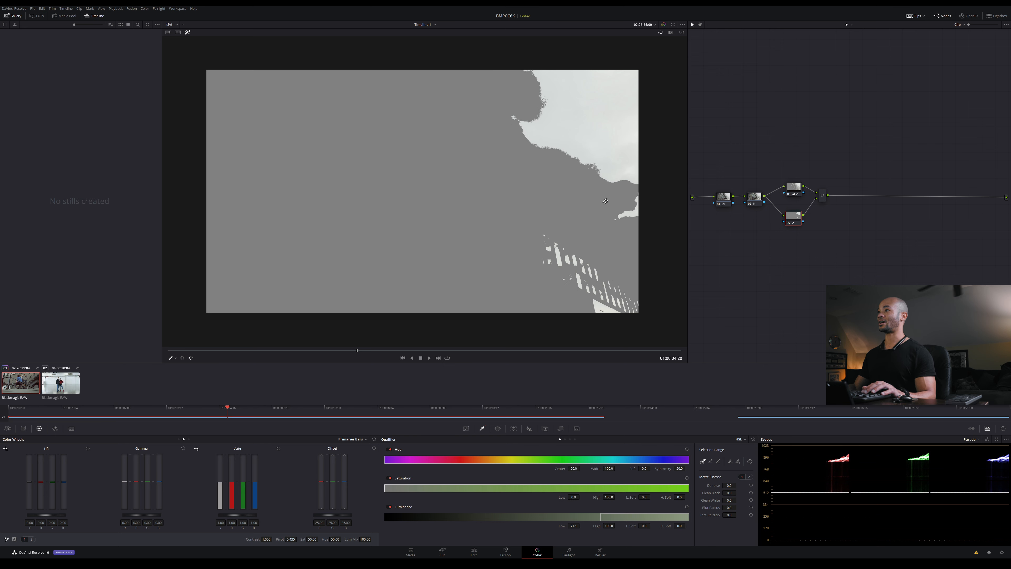
pyautogui.moveTo(648, 526); pyautogui.dragTo(652, 526)
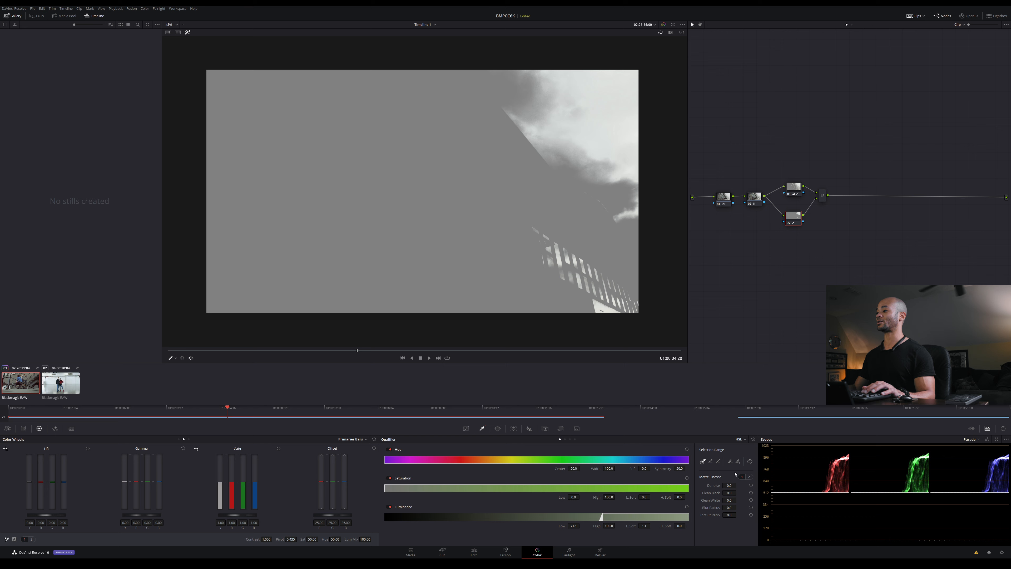
pyautogui.moveTo(728, 485); pyautogui.dragTo(644, 365)
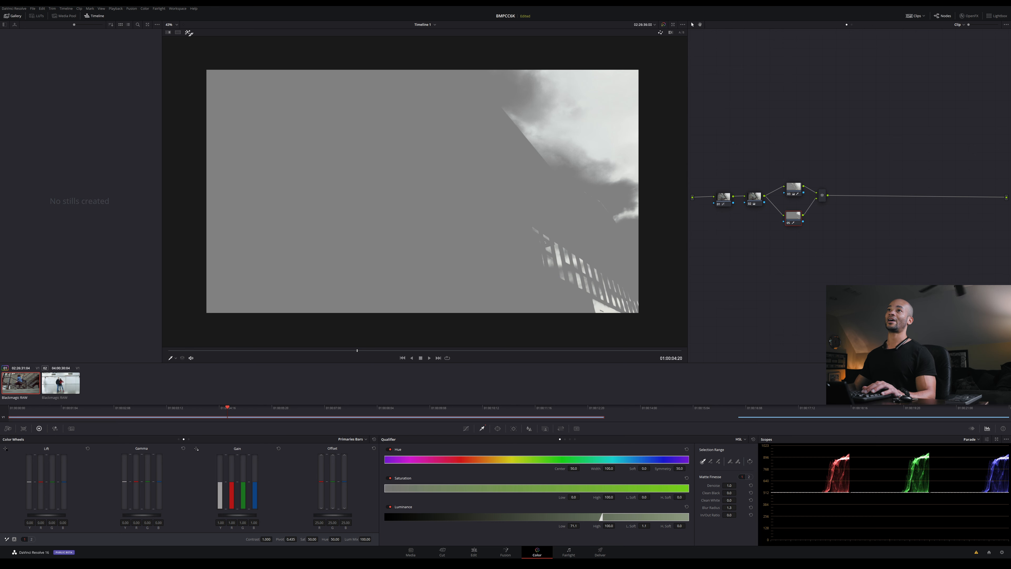
pyautogui.click(187, 33)
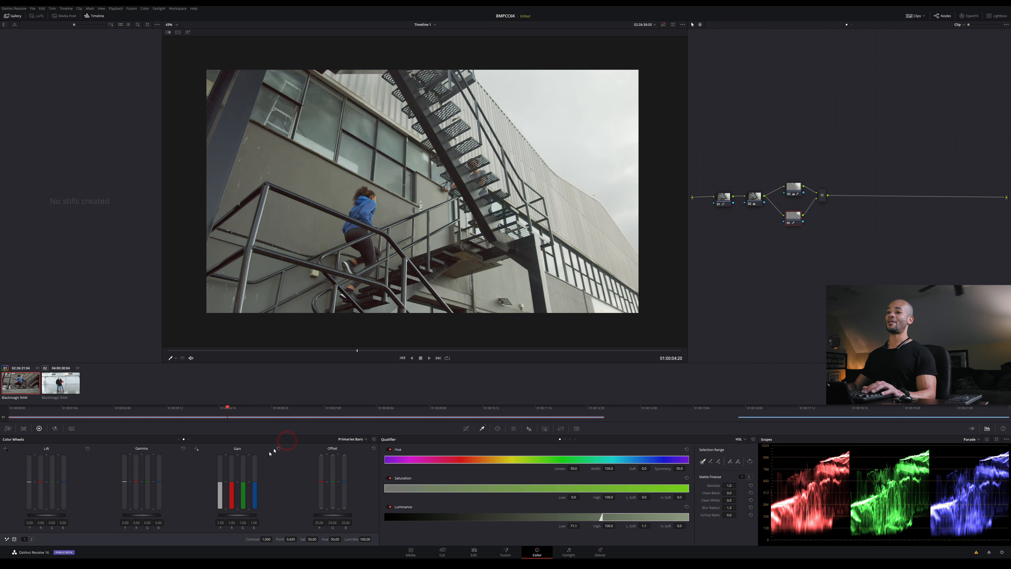
# Try a gain of about 1.10 on the parallel sky node, reset its primaries, and raise the gain more moderately
pyautogui.moveTo(238, 516); pyautogui.dragTo(257, 515)
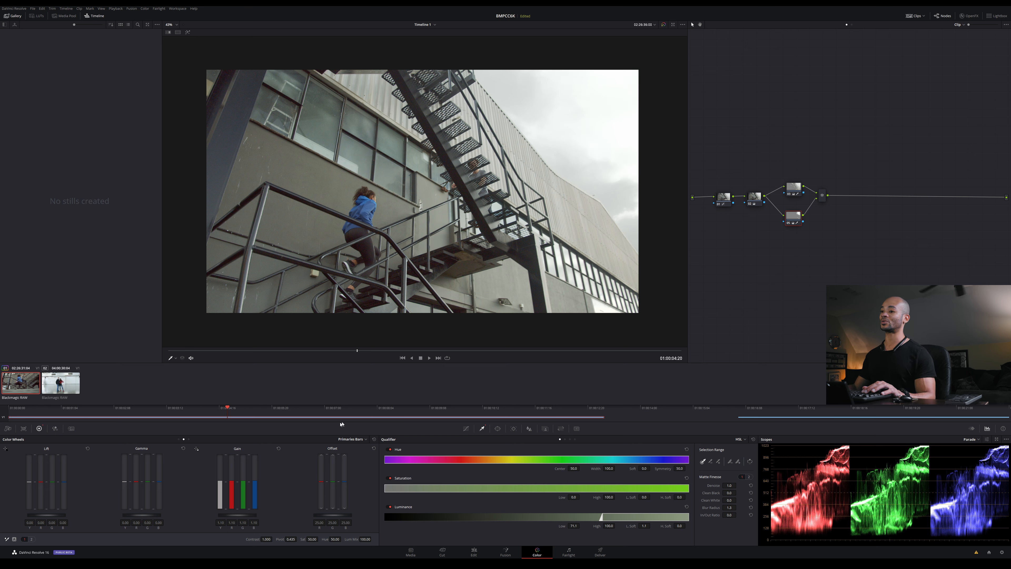
pyautogui.click(374, 440)
pyautogui.moveTo(237, 517); pyautogui.dragTo(249, 514)
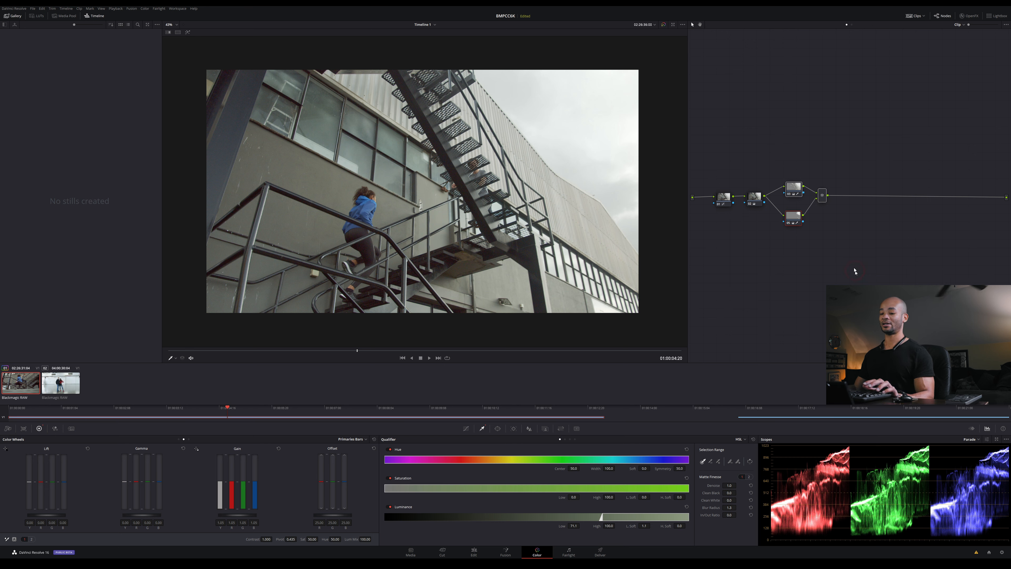
# Compare the image with the two parallel highlight nodes disabled and enabled
pyautogui.hotkey('ctrl', 'd')
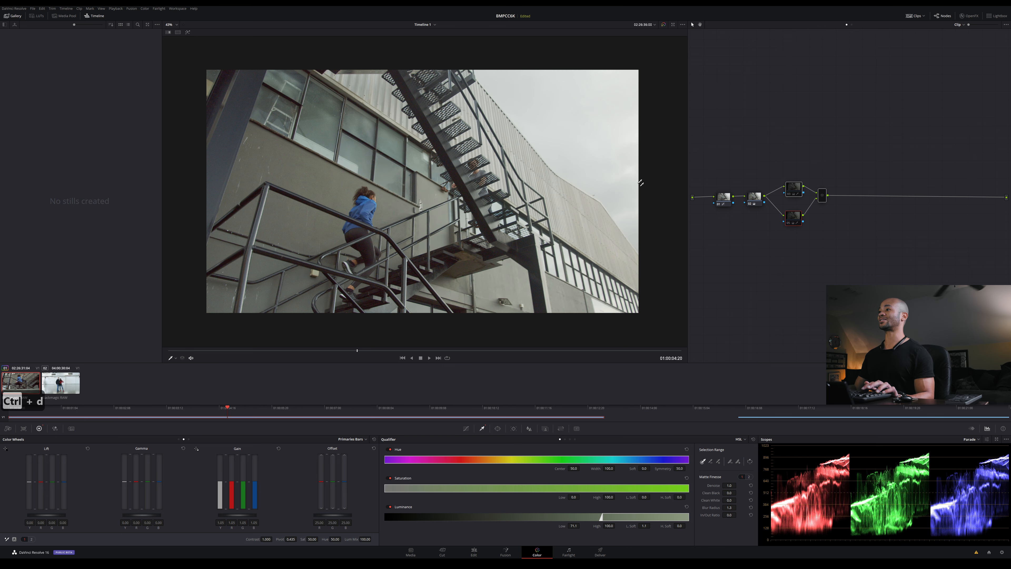
pyautogui.hotkey('ctrl', 'd')
pyautogui.hotkey('ctrl', 'd')
pyautogui.hotkey('ctrl', 'd')
pyautogui.hotkey('ctrl', 'd')
pyautogui.hotkey('ctrl', 'd')
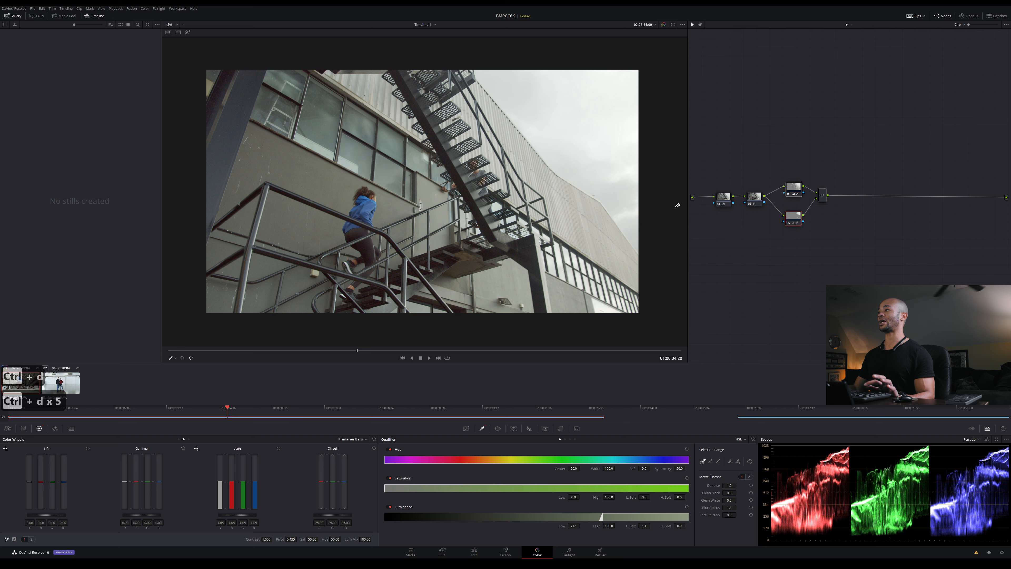
# Lower the white point of the custom curve slightly on the first node
pyautogui.click(800, 220)
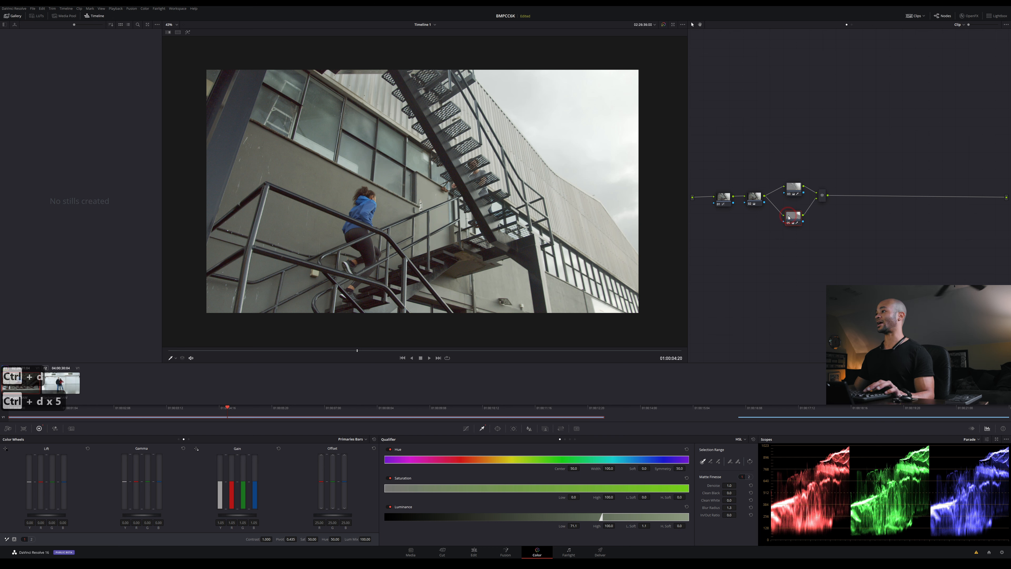
pyautogui.click(729, 192)
pyautogui.click(725, 197)
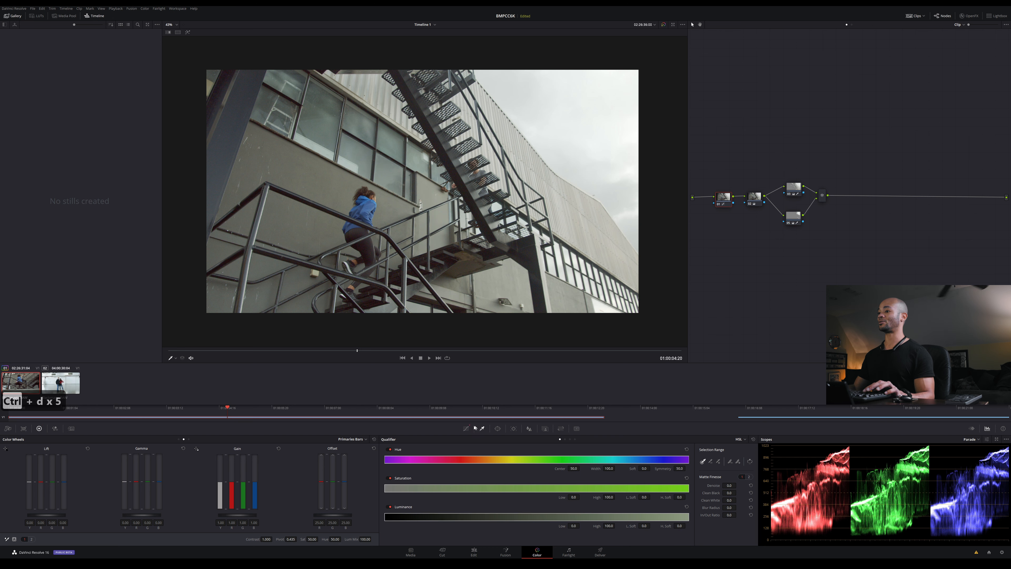
pyautogui.click(467, 428)
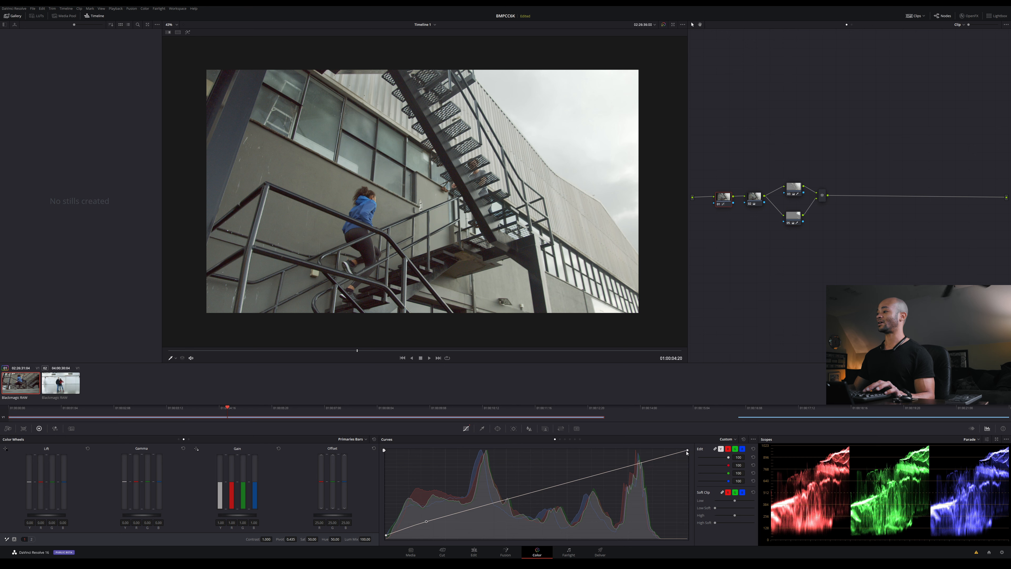
pyautogui.moveTo(687, 452); pyautogui.dragTo(688, 458)
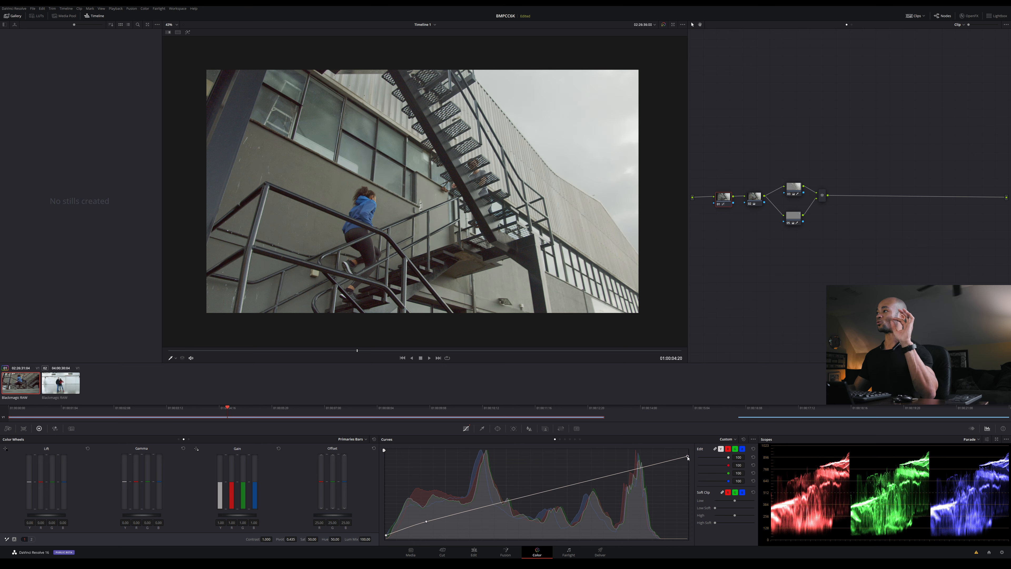
# Lower the luminance low of the first parallel highlight node's qualifier slightly to 61.6, checking the selection in the highlight view
pyautogui.click(798, 190)
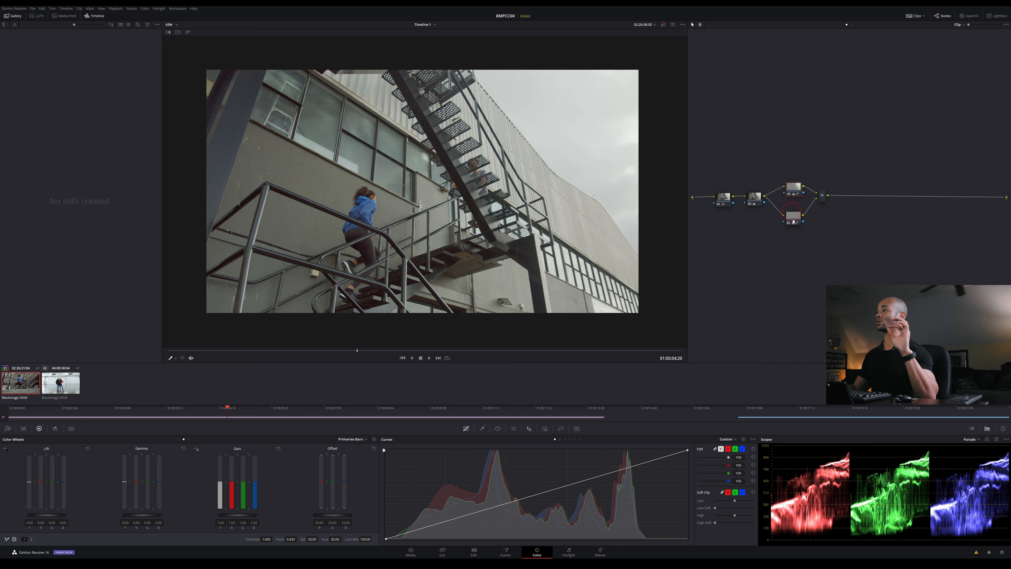
pyautogui.hotkey('shift', 'h')
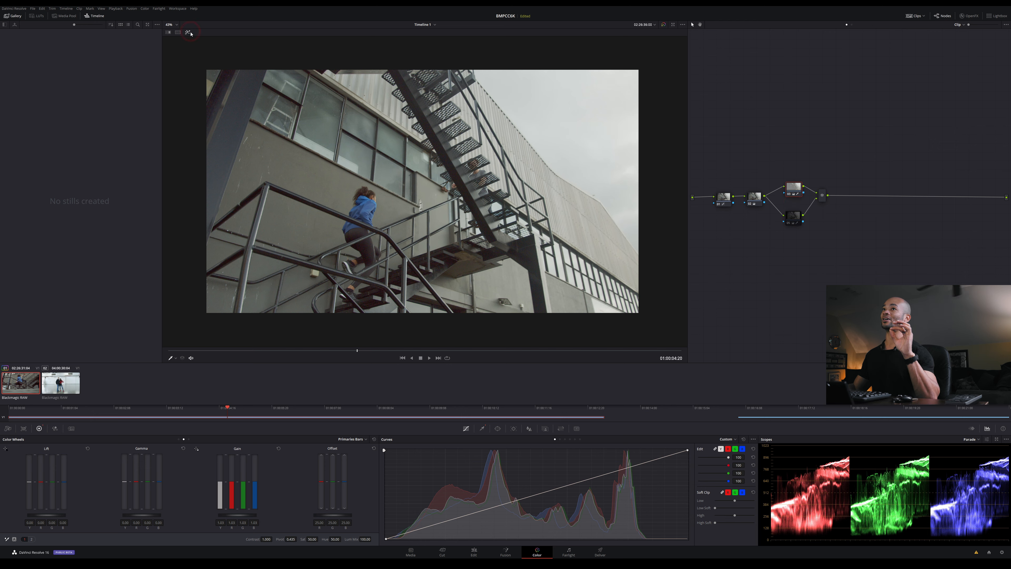
pyautogui.click(498, 429)
pyautogui.click(482, 429)
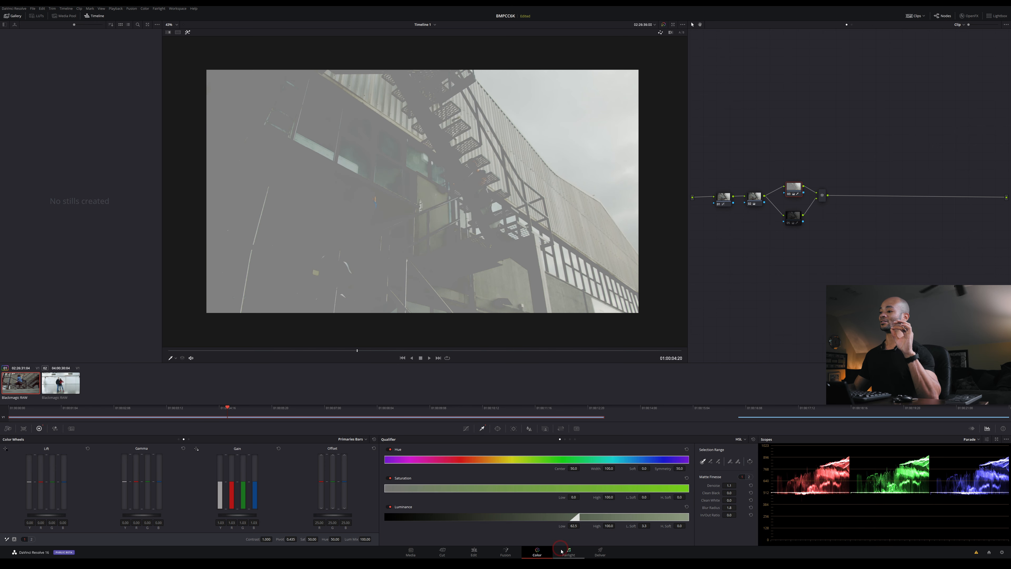
pyautogui.moveTo(581, 526); pyautogui.dragTo(581, 525)
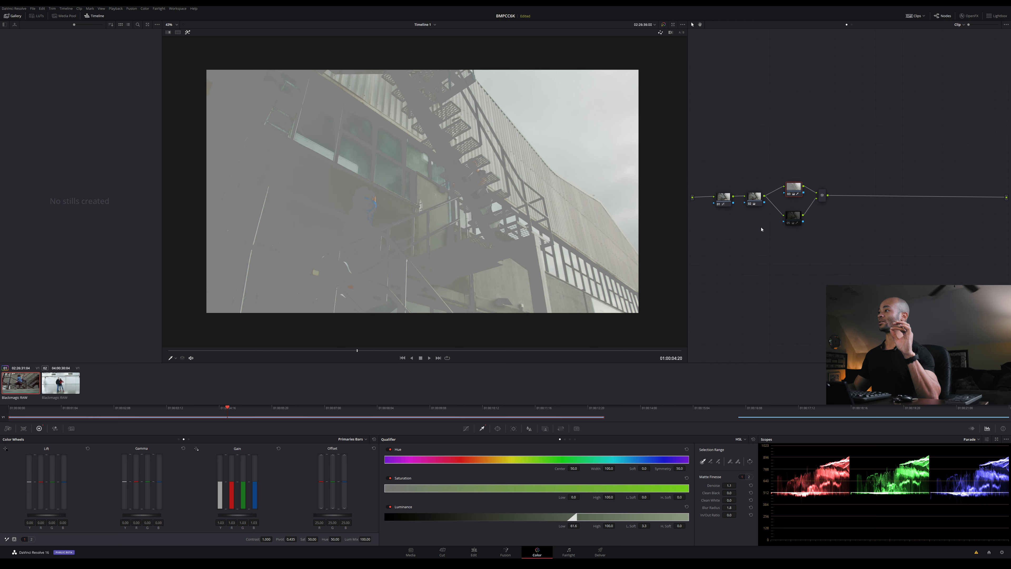
# Lower the luminance low of the second parallel node's qualifier to 69.4 so it covers more sky, checking in the highlight view
pyautogui.click(795, 215)
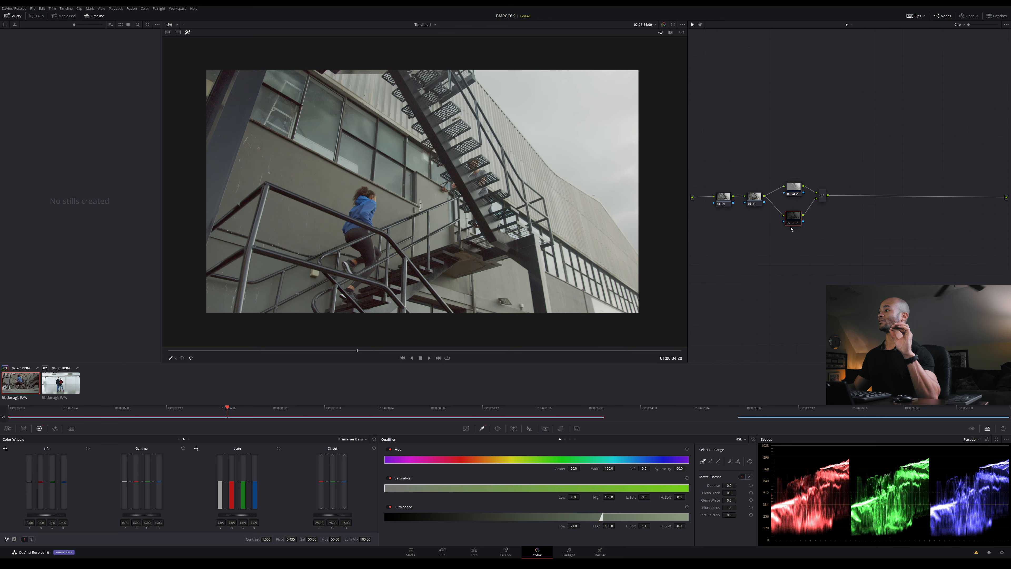
pyautogui.hotkey('shift', 'h')
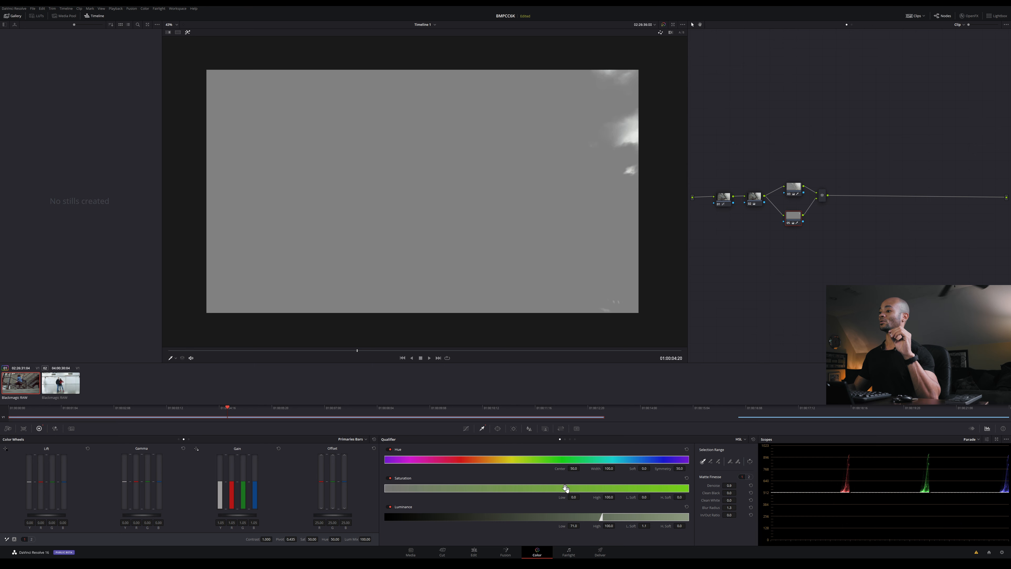
pyautogui.moveTo(581, 526); pyautogui.dragTo(581, 526)
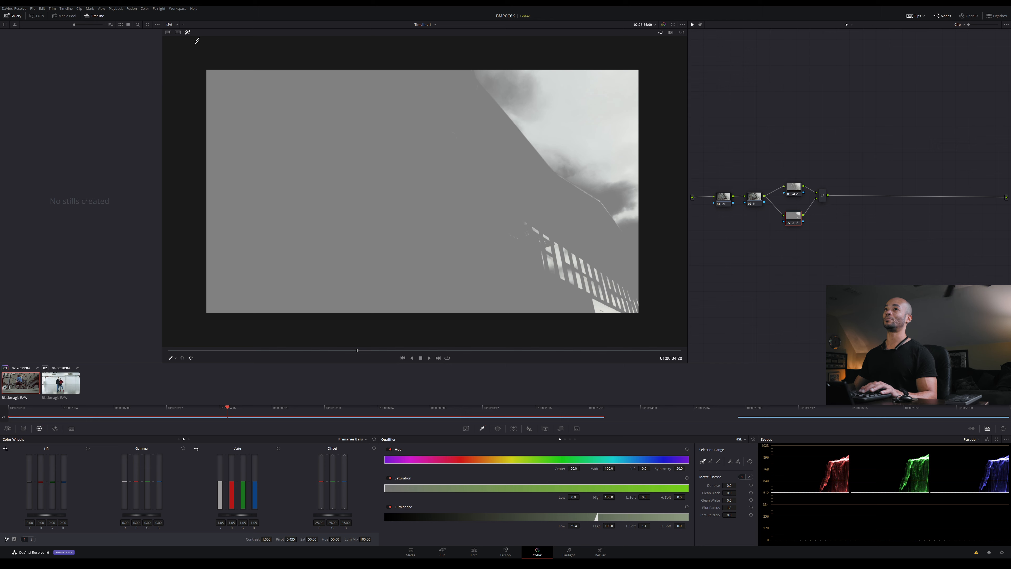
pyautogui.click(188, 32)
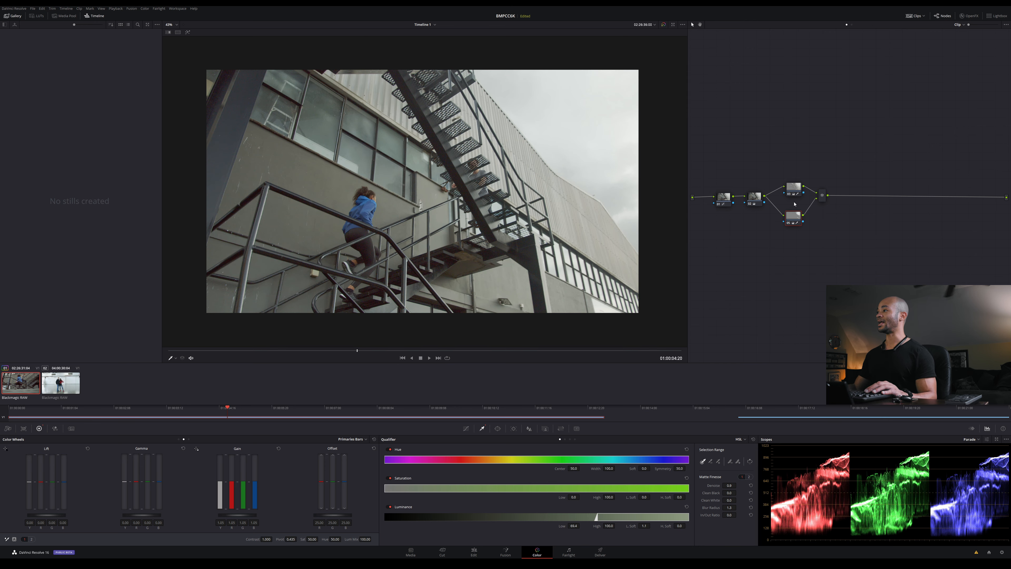
# Add a third parallel node qualifying luminance low 70.6, softness 1.0, denoise 1.0 and blur radius 1.1, and raise its gain to 1.10
pyautogui.hotkey('alt', 'p')
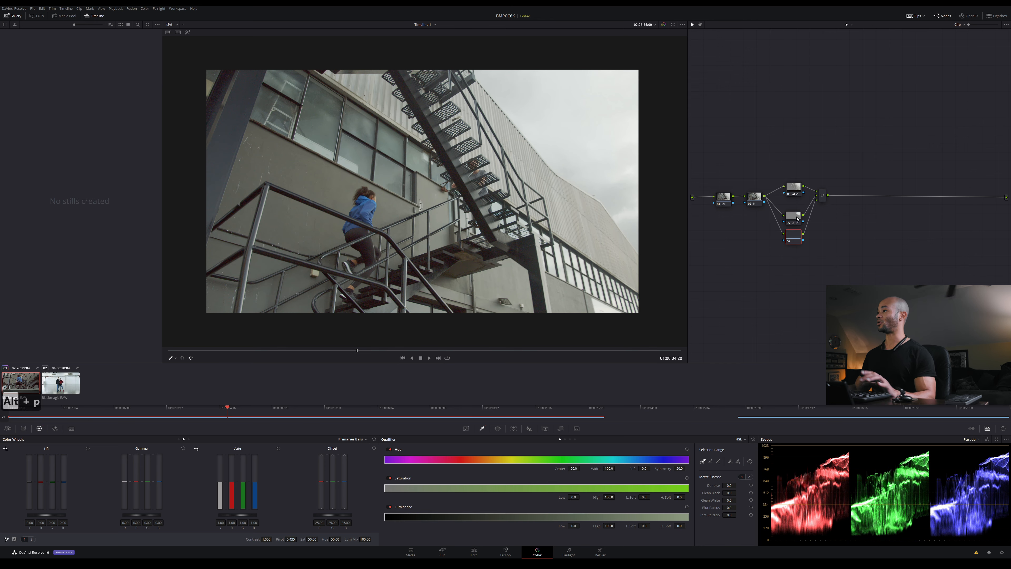
pyautogui.click(188, 32)
pyautogui.moveTo(572, 526); pyautogui.dragTo(582, 526)
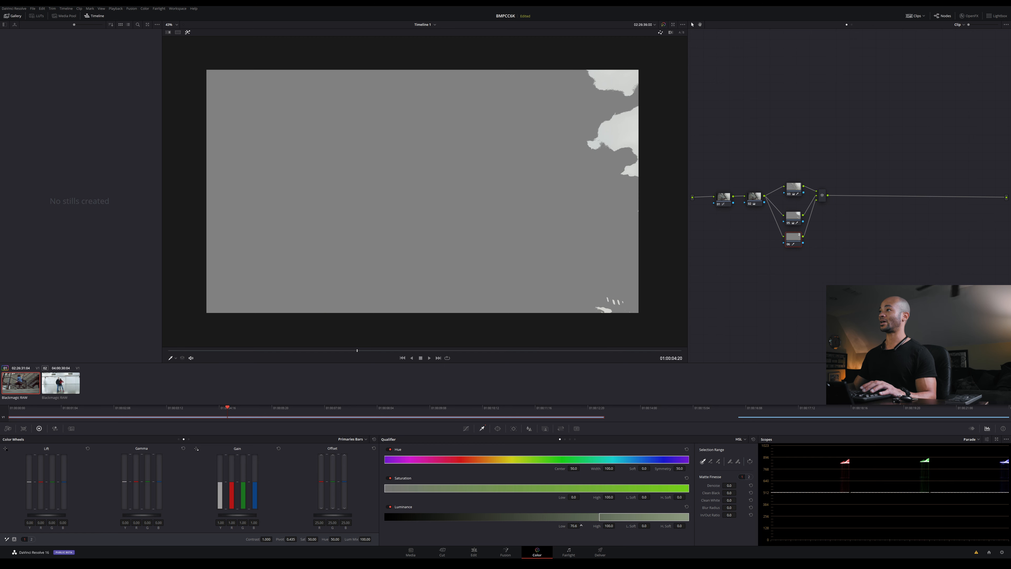
pyautogui.moveTo(644, 526); pyautogui.dragTo(651, 526)
pyautogui.moveTo(729, 508); pyautogui.dragTo(738, 508)
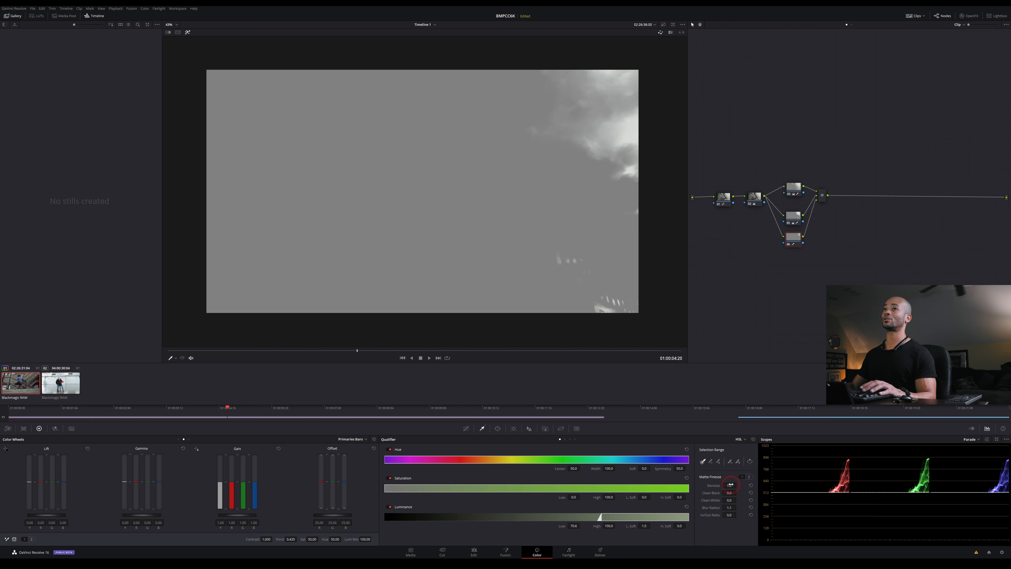
pyautogui.click(188, 32)
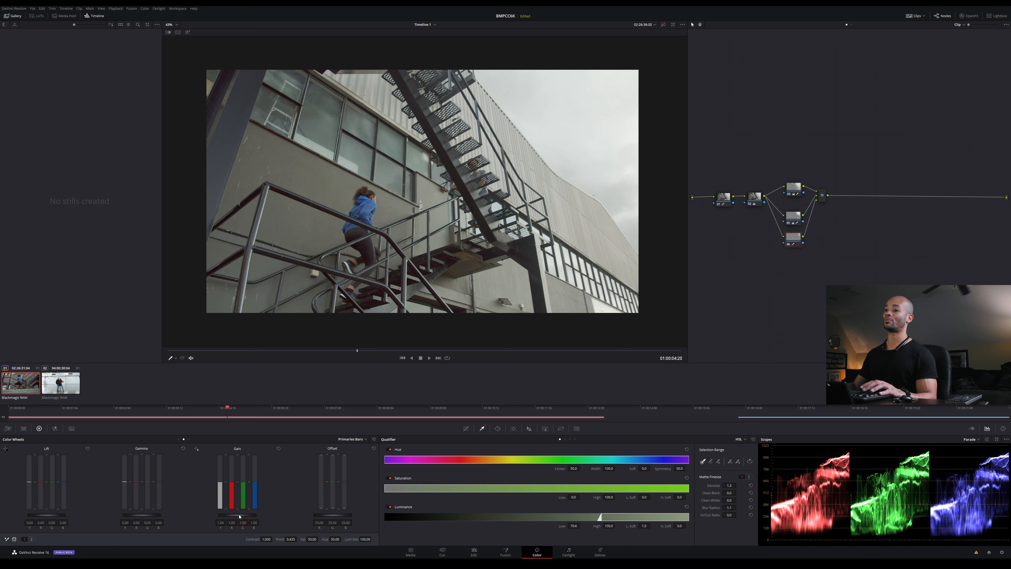
pyautogui.moveTo(239, 518); pyautogui.dragTo(255, 518)
# Compare the image with all three parallel highlight nodes disabled and enabled
pyautogui.moveTo(845, 165); pyautogui.dragTo(787, 266)
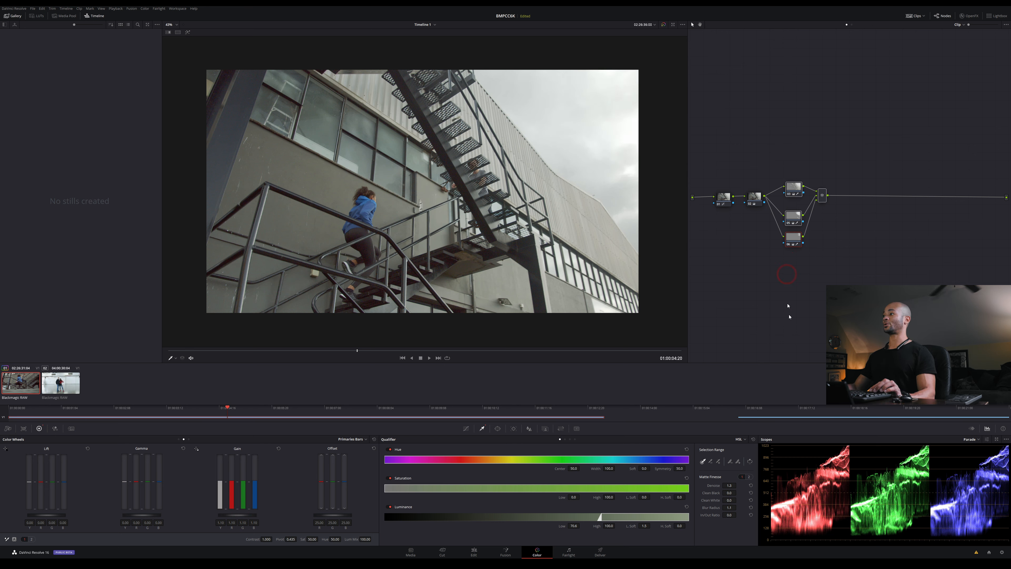
pyautogui.hotkey('ctrl', 'd')
pyautogui.hotkey('ctrl', 'd')
pyautogui.hotkey('ctrl', 'd')
pyautogui.hotkey('ctrl', 'd')
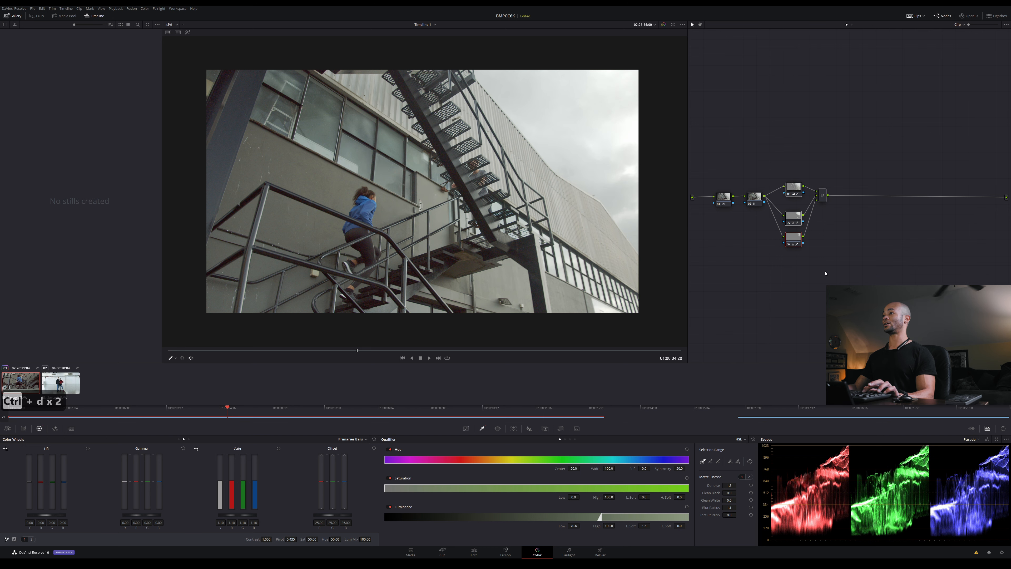
pyautogui.hotkey('ctrl', 'd')
pyautogui.hotkey('ctrl', 'd')
pyautogui.hotkey('ctrl', 'd')
pyautogui.hotkey('ctrl', 'd')
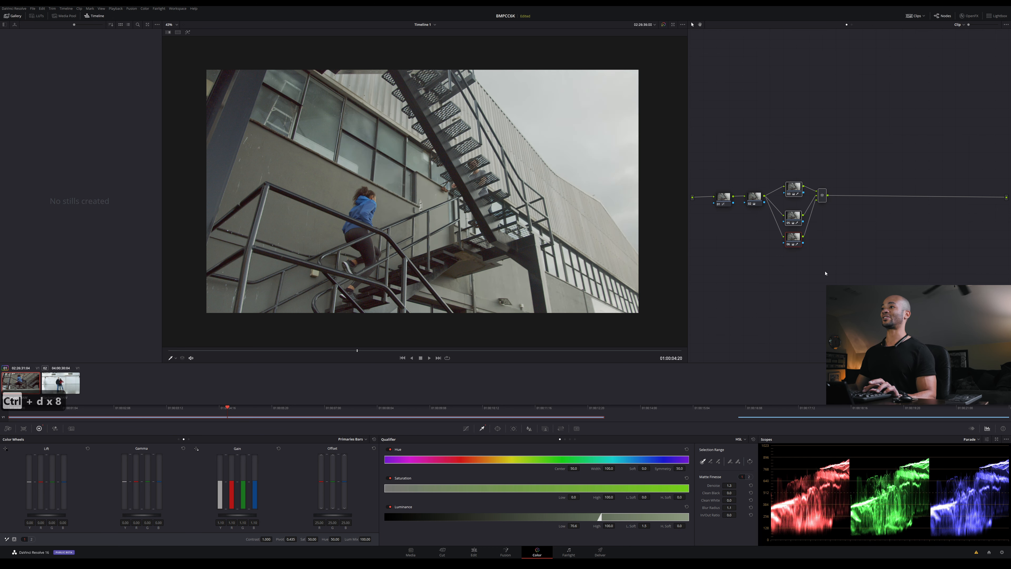
# Fine-tune the luminance low of the first parallel node's qualifier in the highlight view, and return to the normal image
pyautogui.click(796, 195)
pyautogui.click(797, 188)
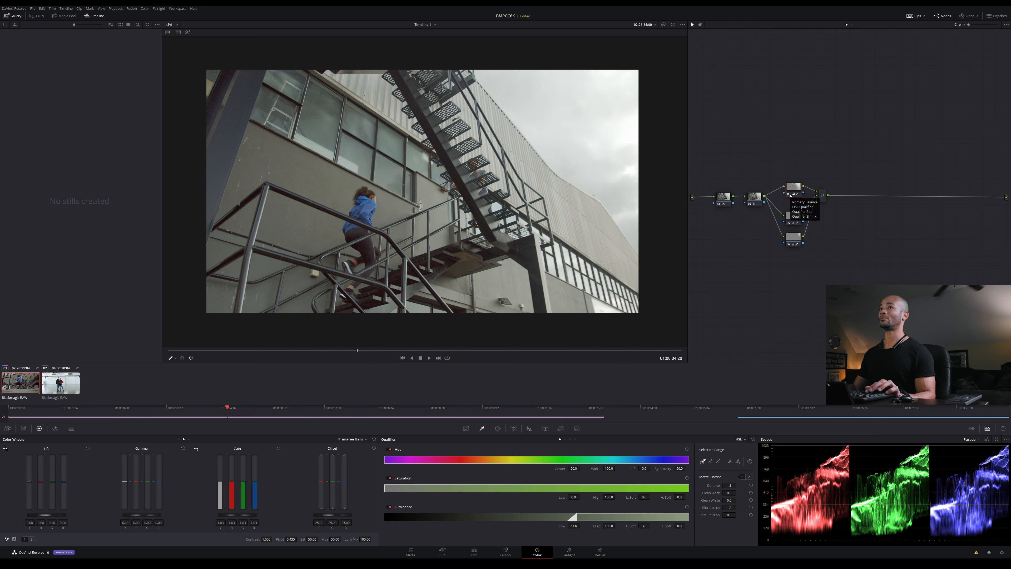
pyautogui.click(187, 32)
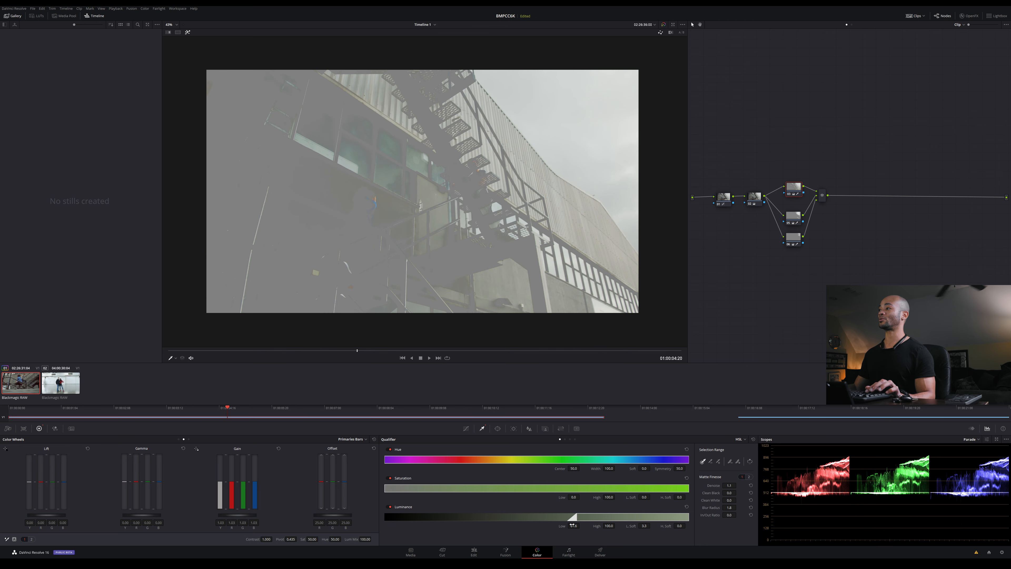
pyautogui.moveTo(574, 526); pyautogui.dragTo(585, 525)
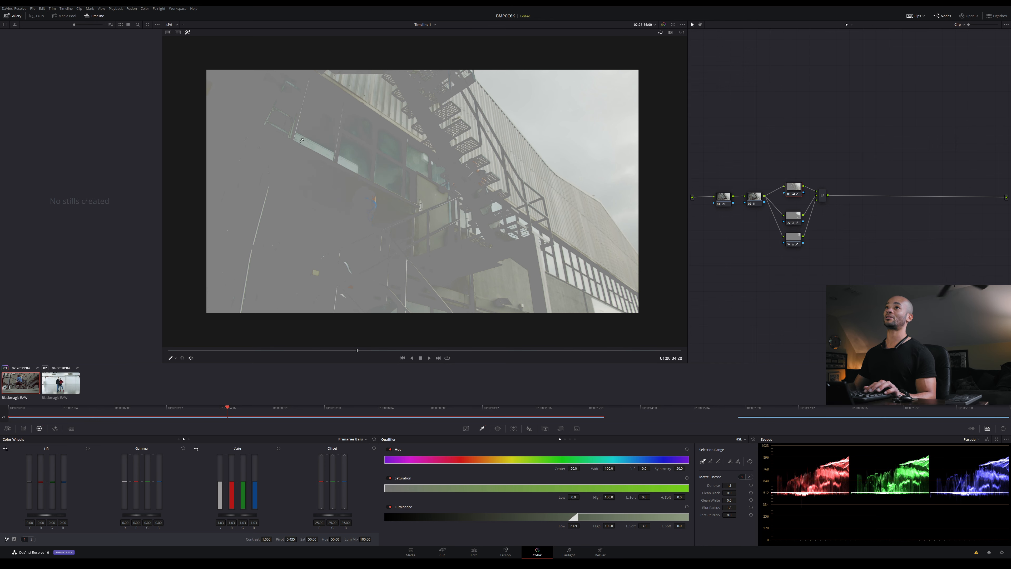
pyautogui.hotkey('shift', 'h')
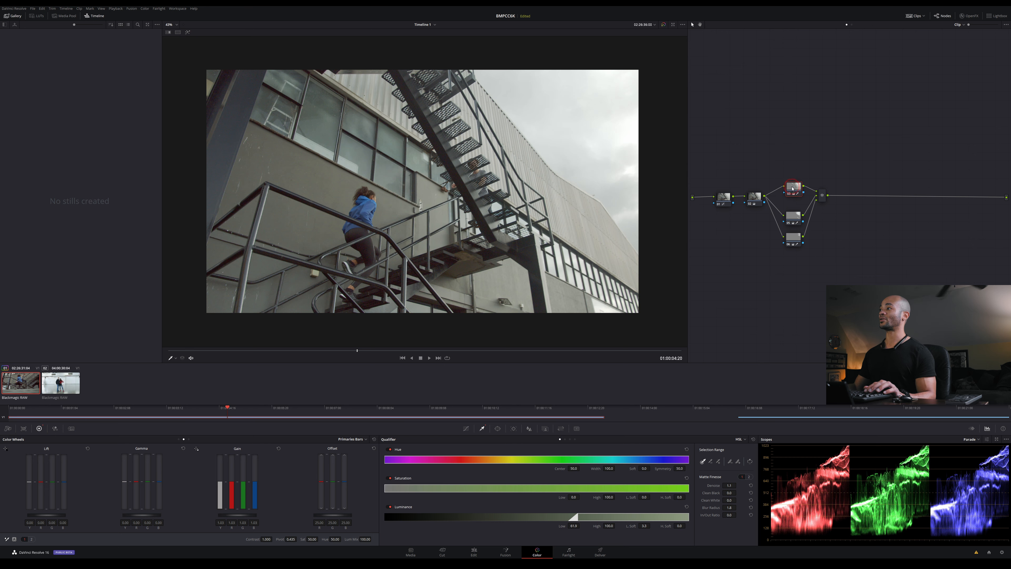
# Switch to the primaries wheels and push the first parallel node's gain colour slightly towards warm orange
pyautogui.moveTo(794, 189); pyautogui.dragTo(794, 193)
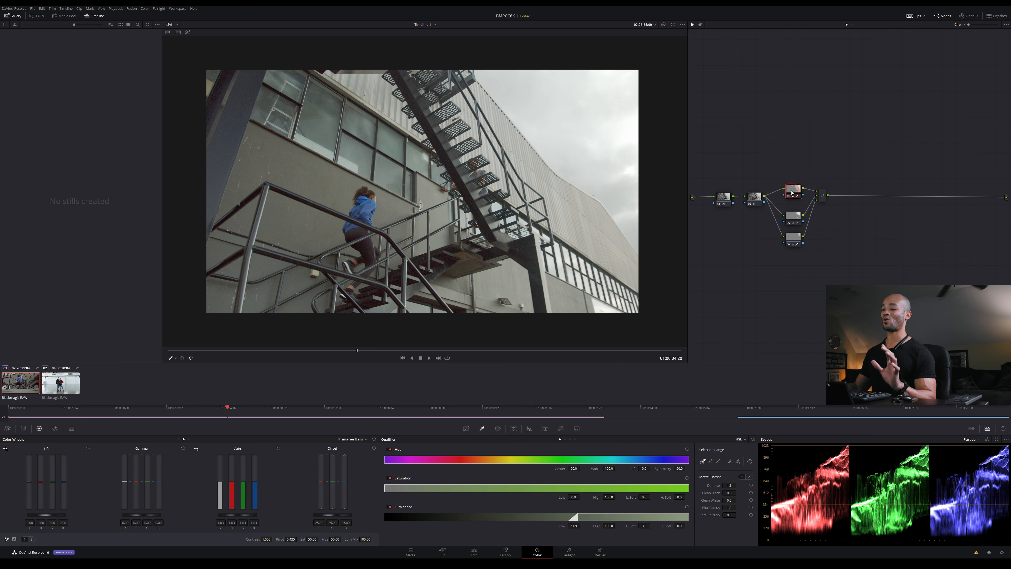
pyautogui.click(32, 539)
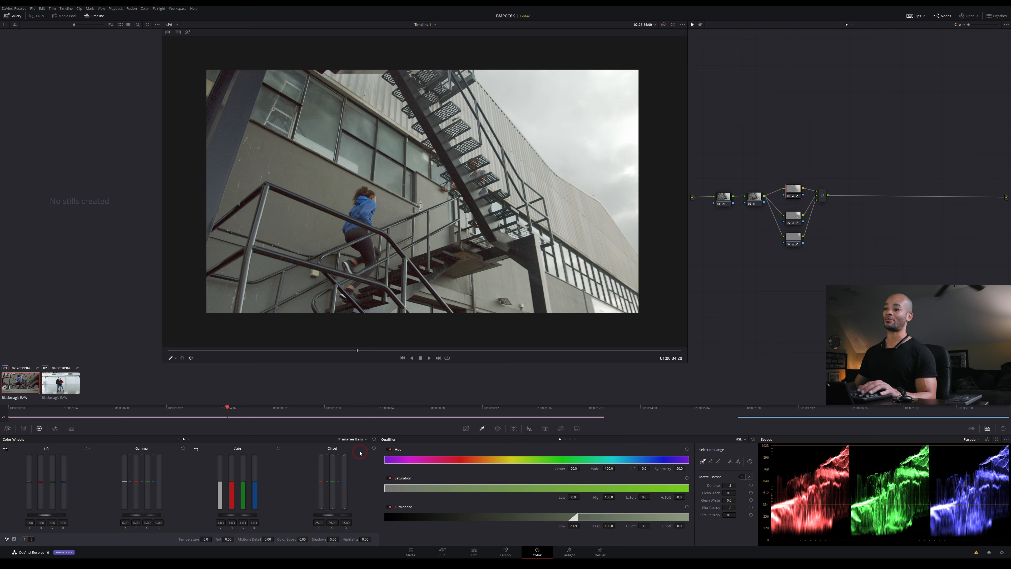
pyautogui.click(363, 438)
pyautogui.click(353, 449)
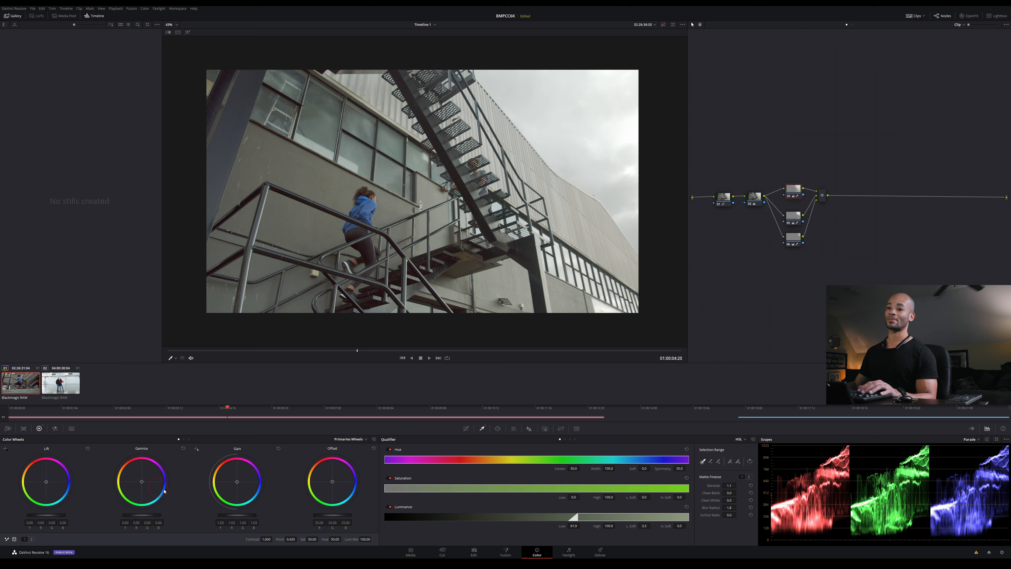
pyautogui.moveTo(237, 484); pyautogui.dragTo(235, 481)
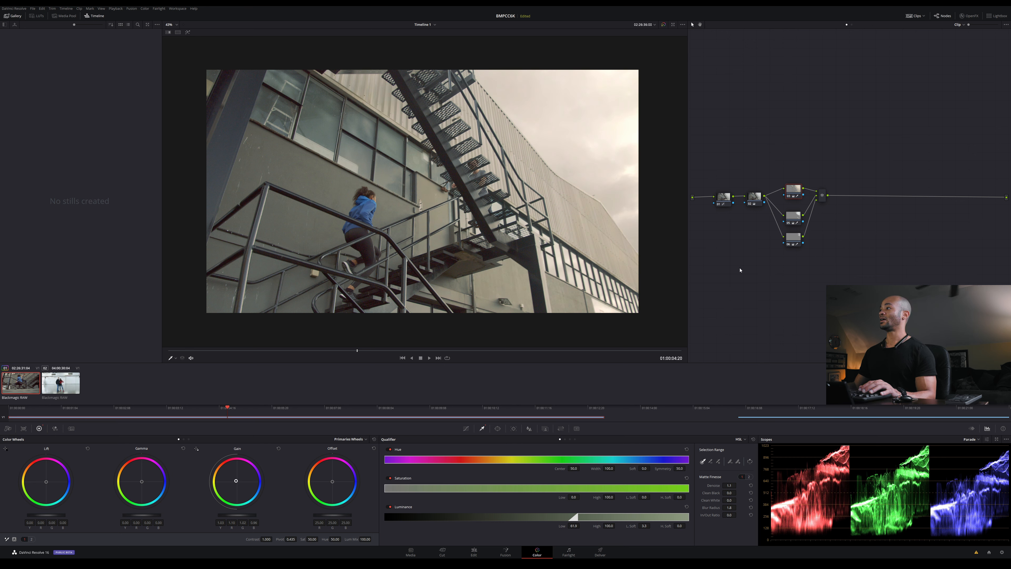
# Set the saturation of the second parallel node to 0, viewing its qualified sky area in the highlight view
pyautogui.click(798, 217)
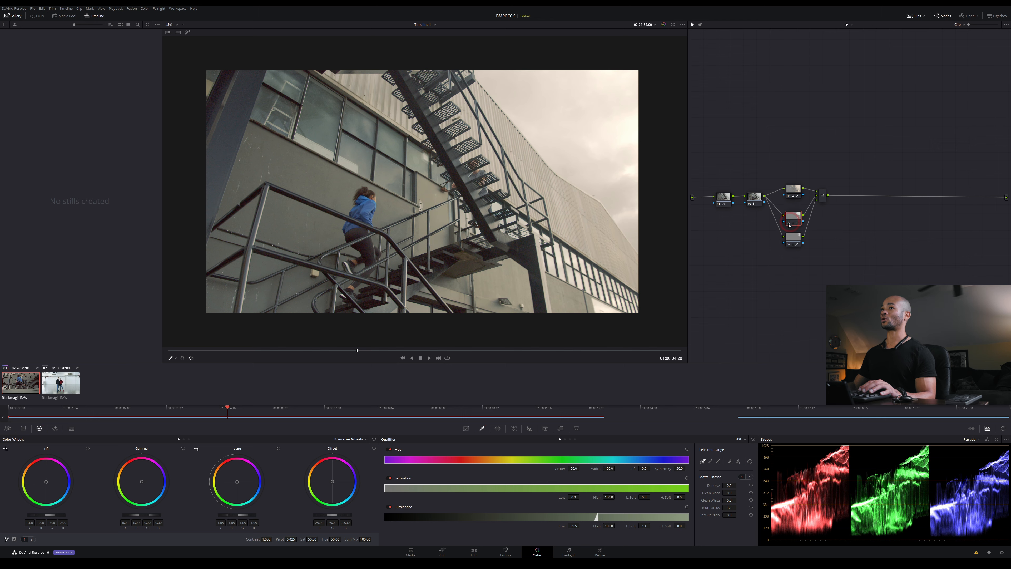
pyautogui.click(188, 32)
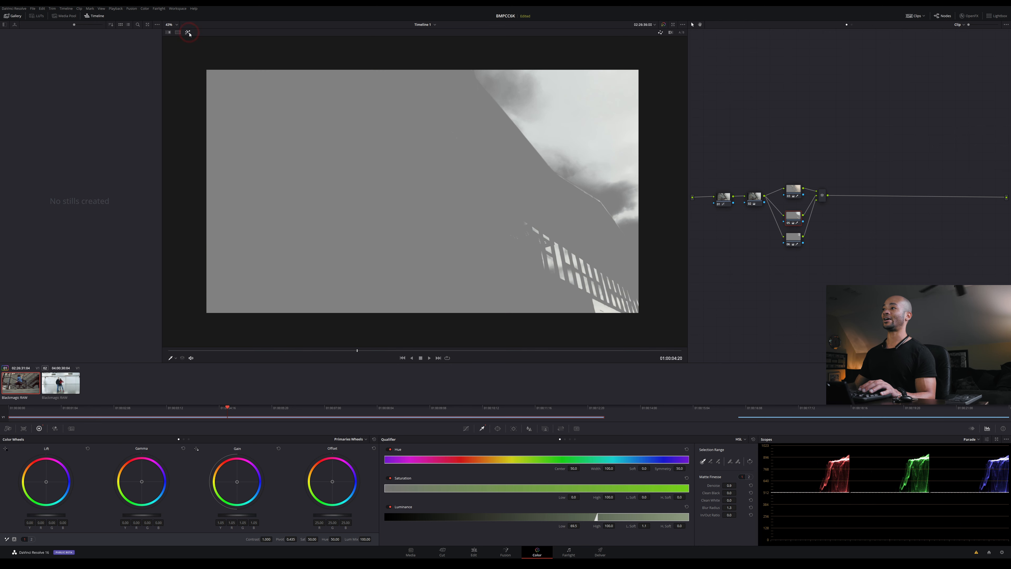
pyautogui.click(32, 539)
pyautogui.click(25, 539)
pyautogui.doubleClick(312, 540)
pyautogui.write('0')
pyautogui.press('Return')
# Set the saturation of the third parallel node to 0, check the second node's selection and turn off the highlight view
pyautogui.click(787, 237)
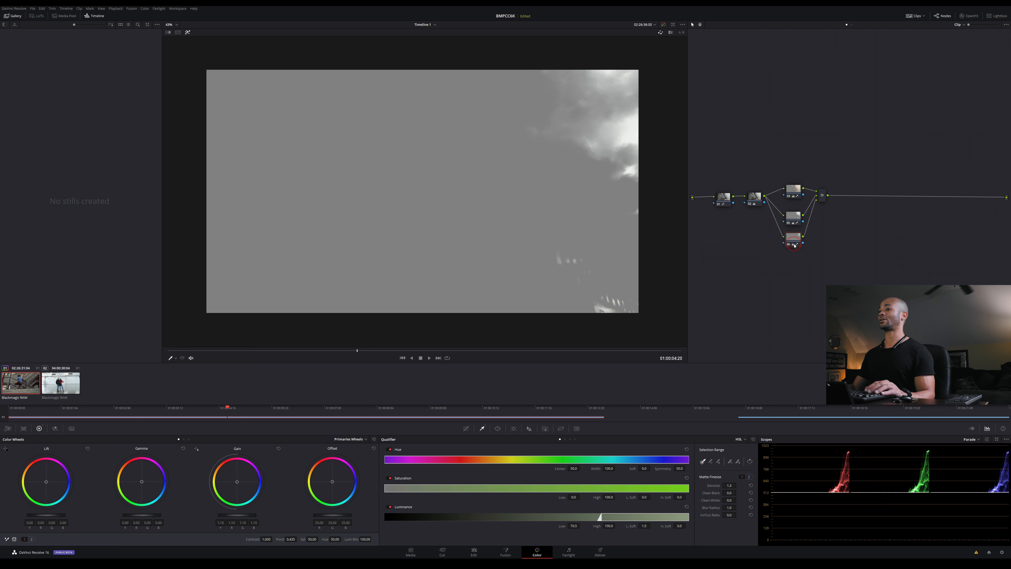
pyautogui.click(313, 539)
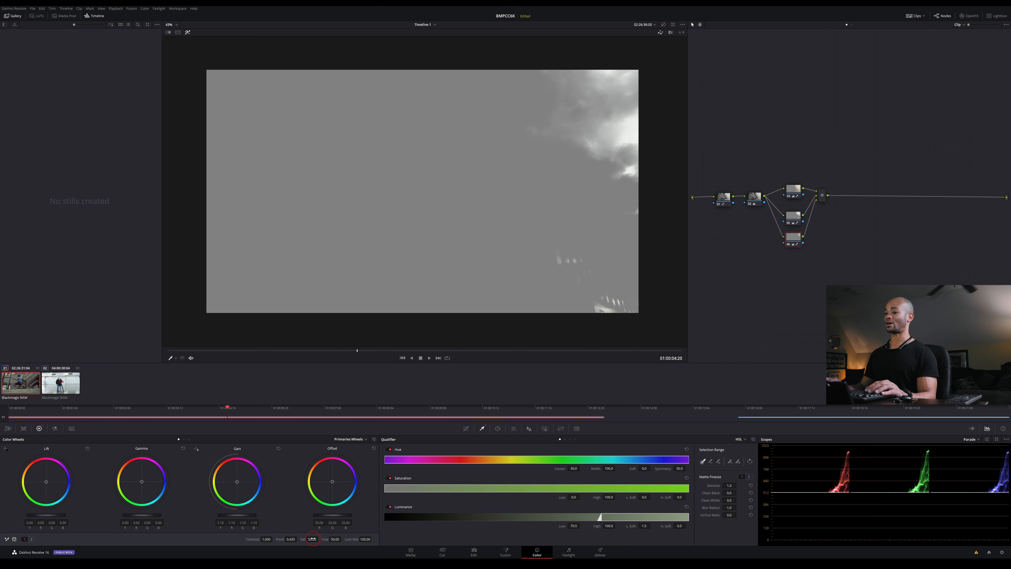
pyautogui.doubleClick(313, 540)
pyautogui.write('0')
pyautogui.press('Return')
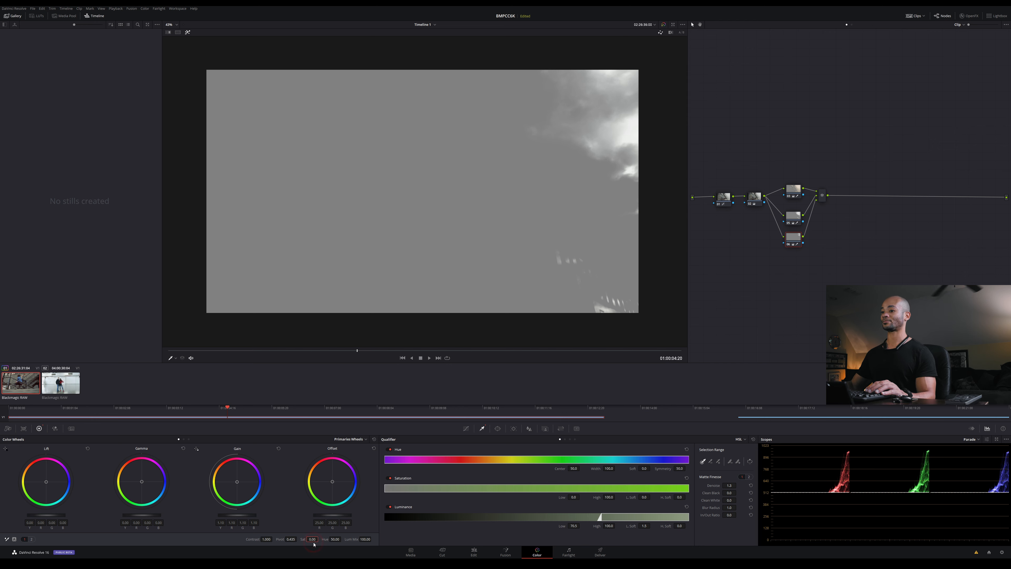
pyautogui.click(793, 217)
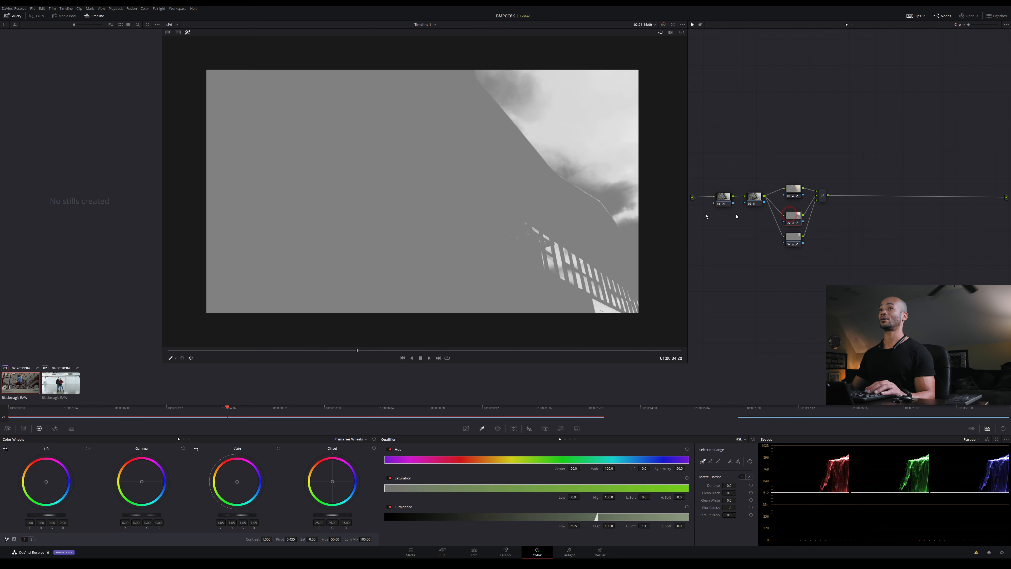
pyautogui.click(189, 34)
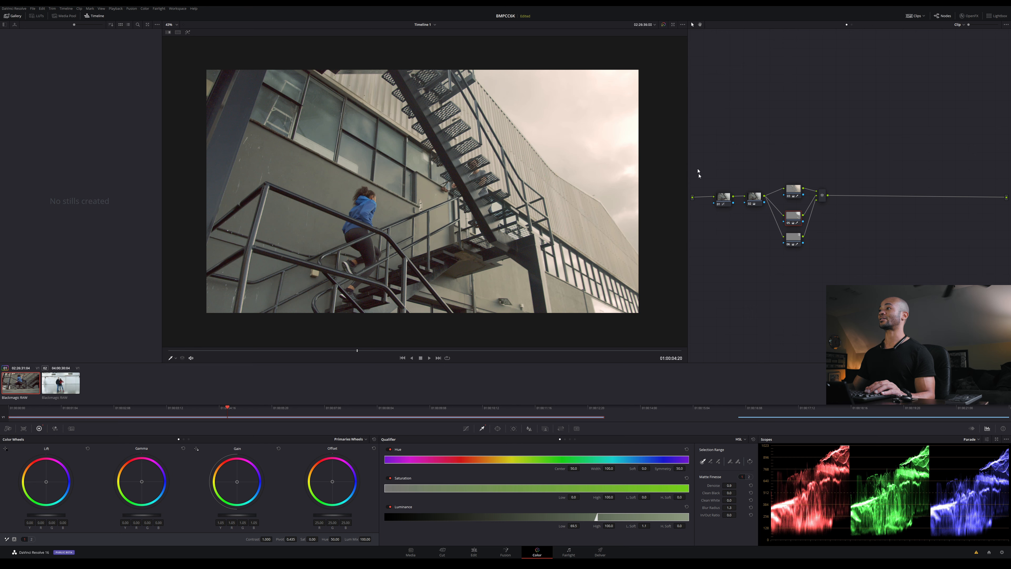
# Fine-tune the warm tint in the gain wheel of the first parallel node
pyautogui.click(793, 191)
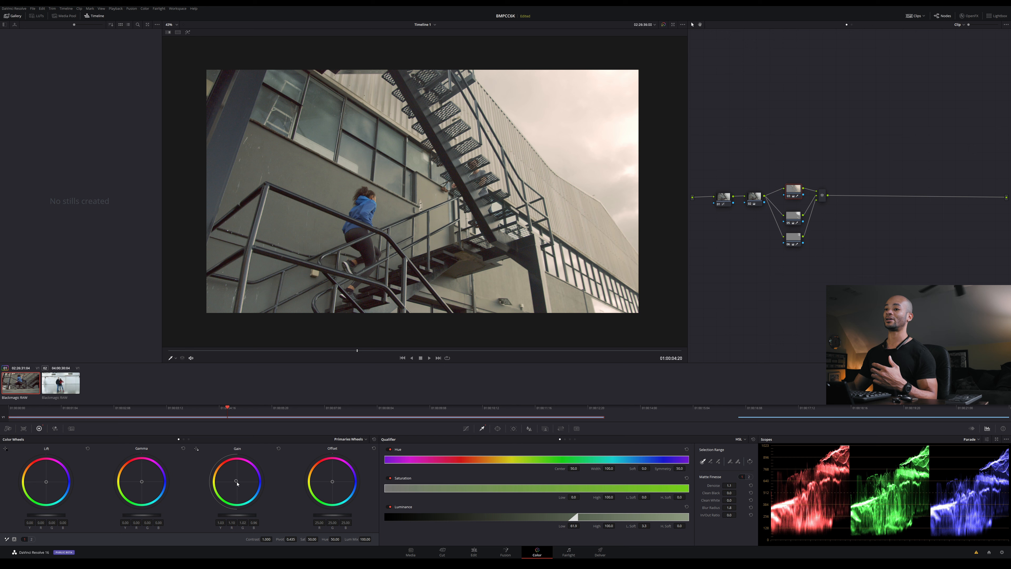
pyautogui.moveTo(236, 481); pyautogui.dragTo(236, 480)
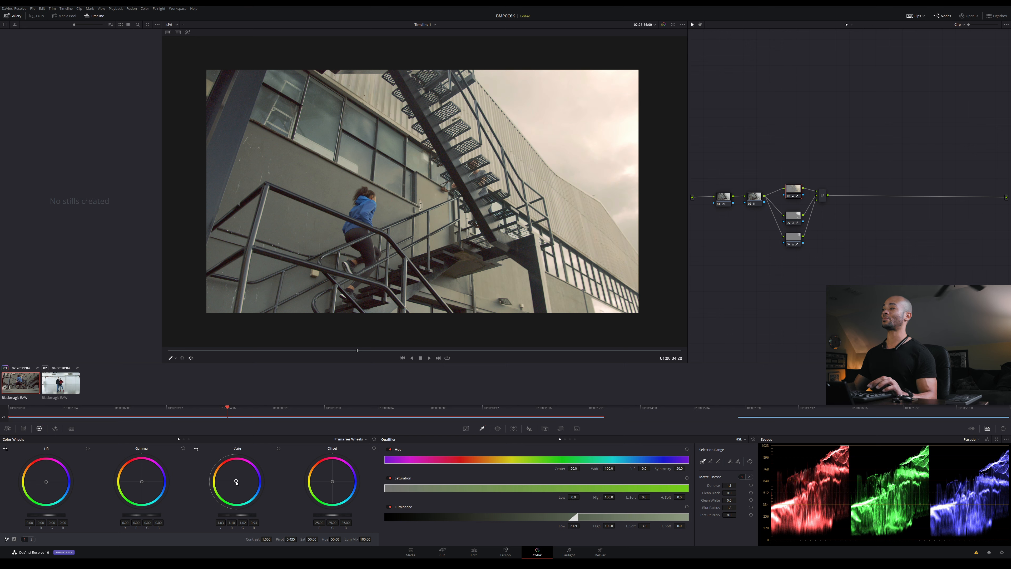
# Add a serial node after the parallel mixer and desaturate its deepest shadows by lowering the black end of the Lum vs Sat curve
pyautogui.click(822, 196)
pyautogui.hotkey('alt', 's')
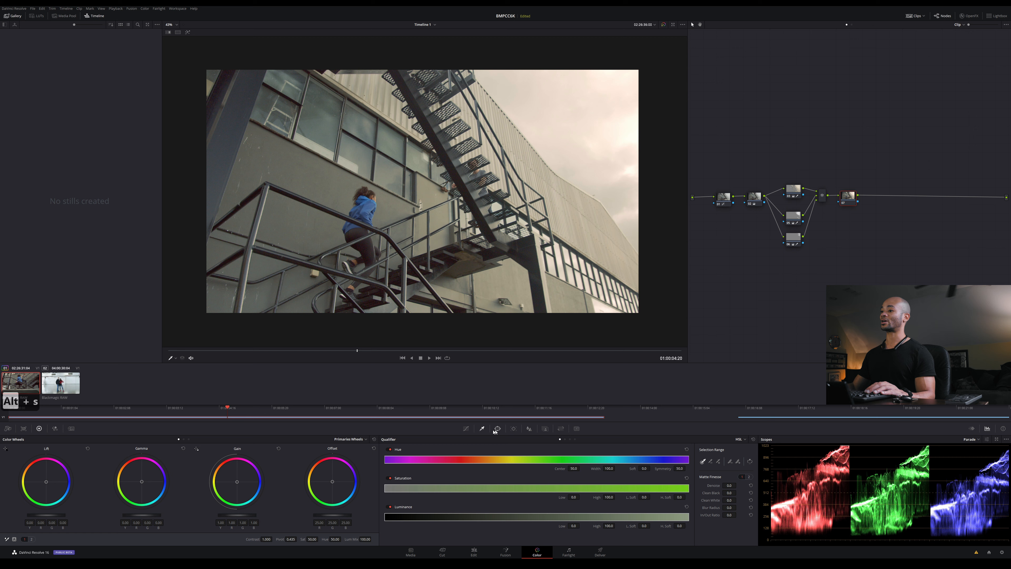
pyautogui.click(466, 430)
pyautogui.click(575, 439)
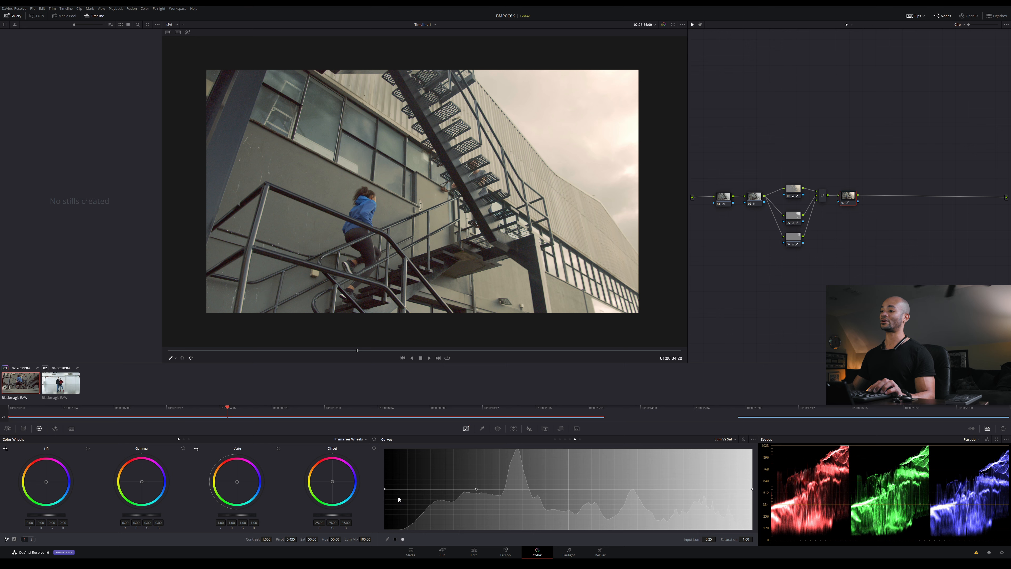
pyautogui.moveTo(385, 490); pyautogui.dragTo(381, 532)
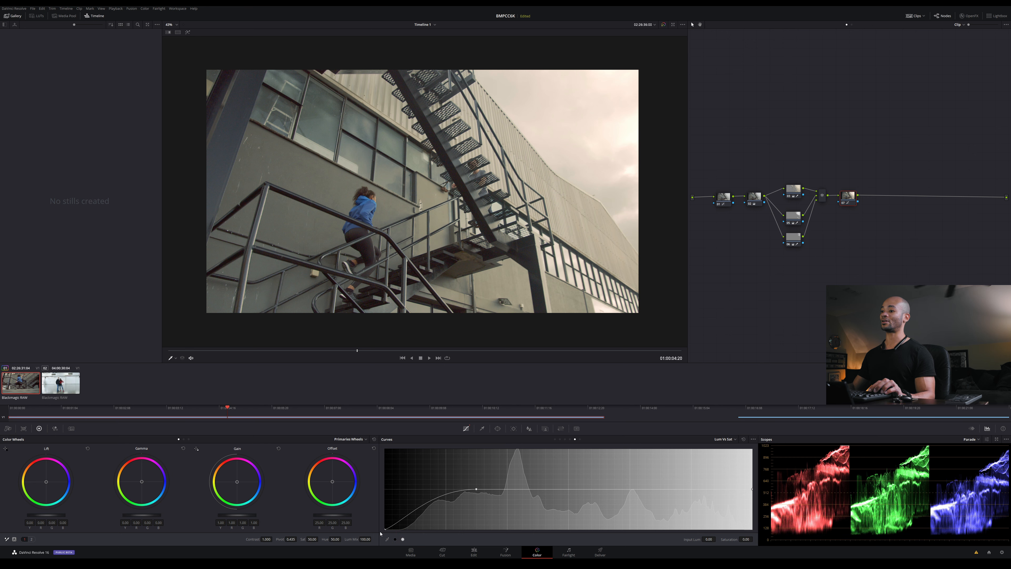
# Desaturate the brightest highlights by anchoring the midtones and lowering the white end of the last node's Lum vs Sat curve
pyautogui.click(567, 490)
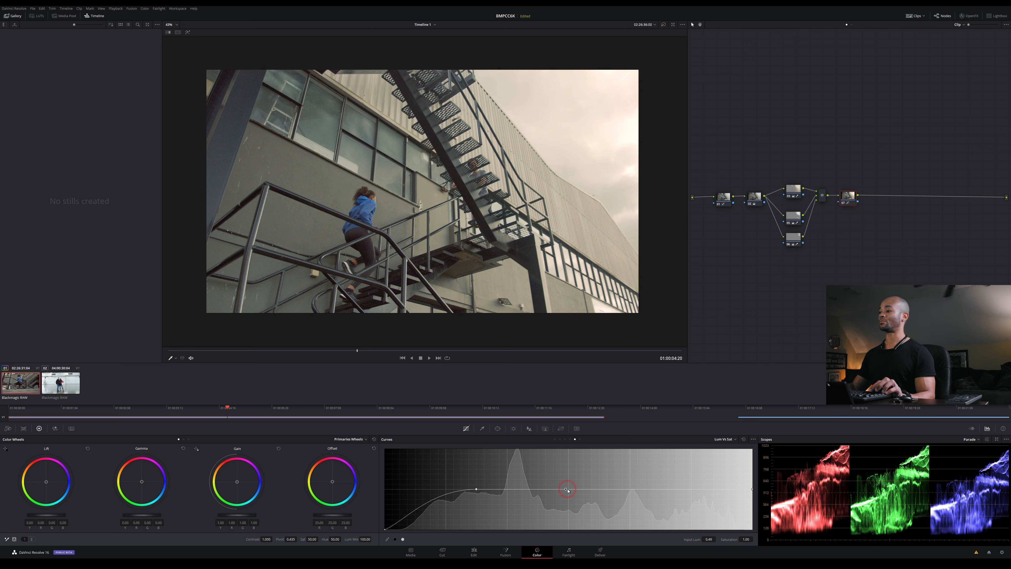
pyautogui.moveTo(753, 490); pyautogui.dragTo(756, 538)
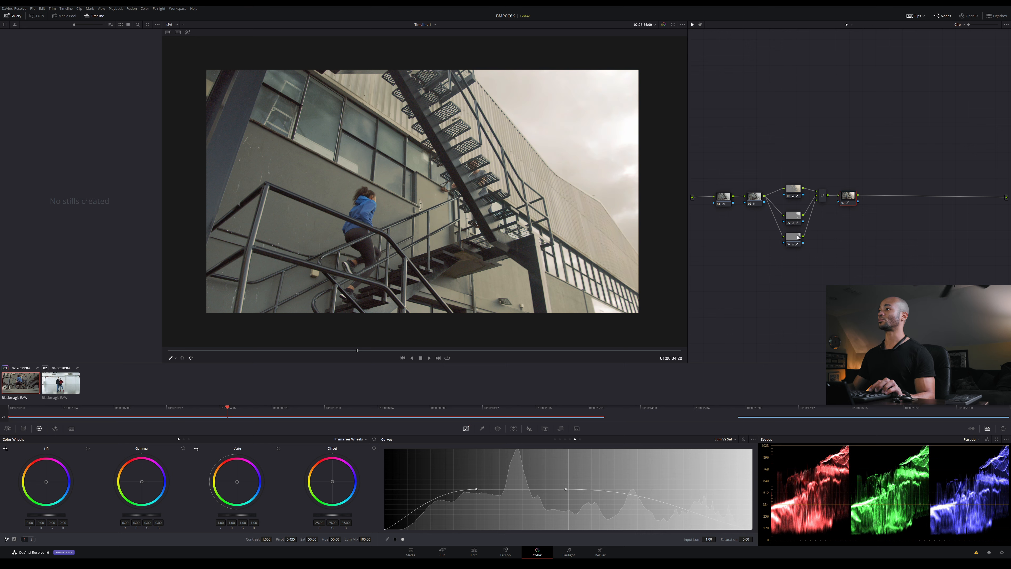
pyautogui.click(542, 489)
pyautogui.click(565, 489)
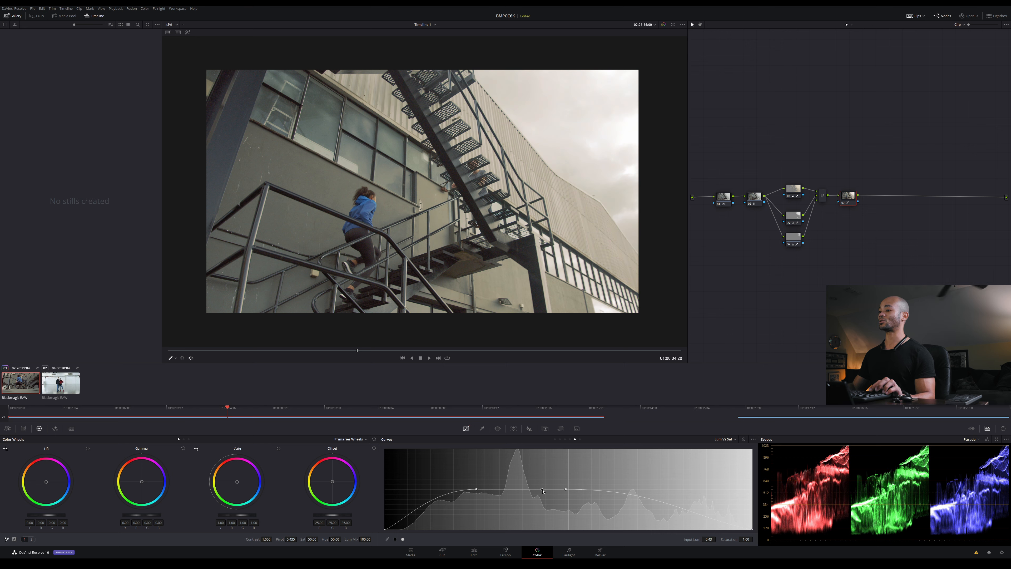
pyautogui.rightClick(567, 491)
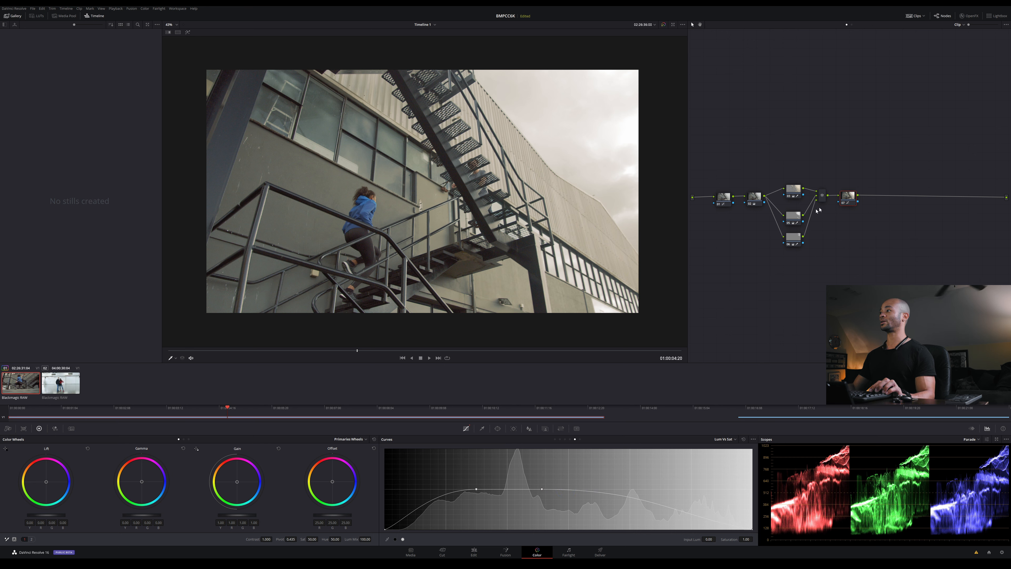
# Compare the image with the Lum vs Sat node switched off and on
pyautogui.click(844, 203)
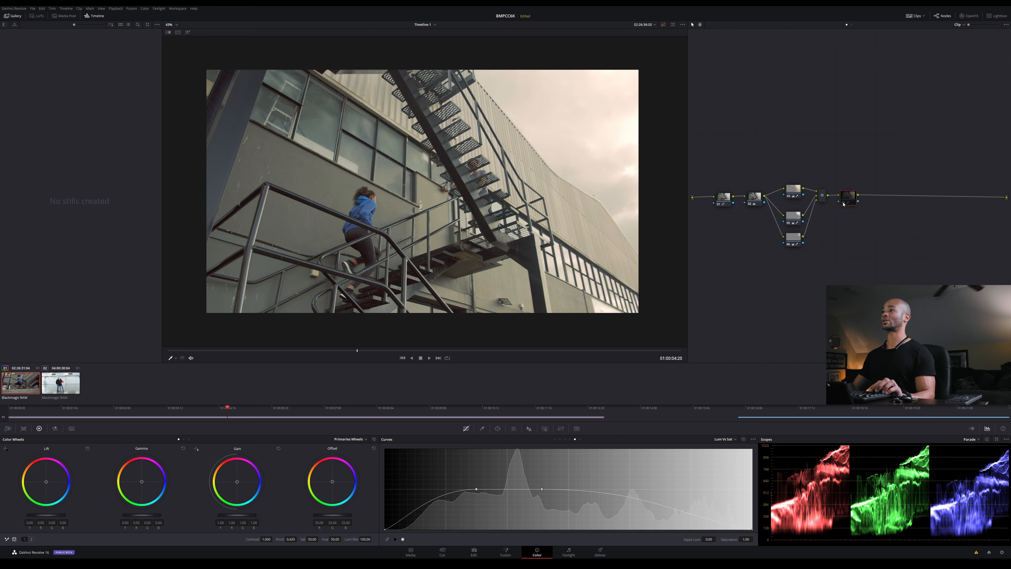
pyautogui.click(844, 203)
pyautogui.click(844, 203)
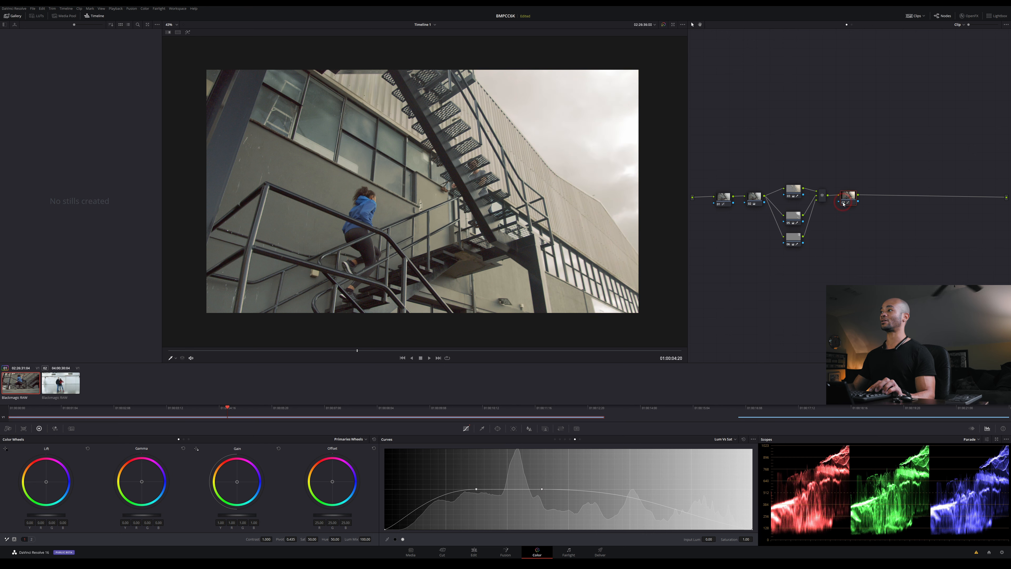
# Slightly refine the color balance of the gain wheel in the first parallel node
pyautogui.click(789, 196)
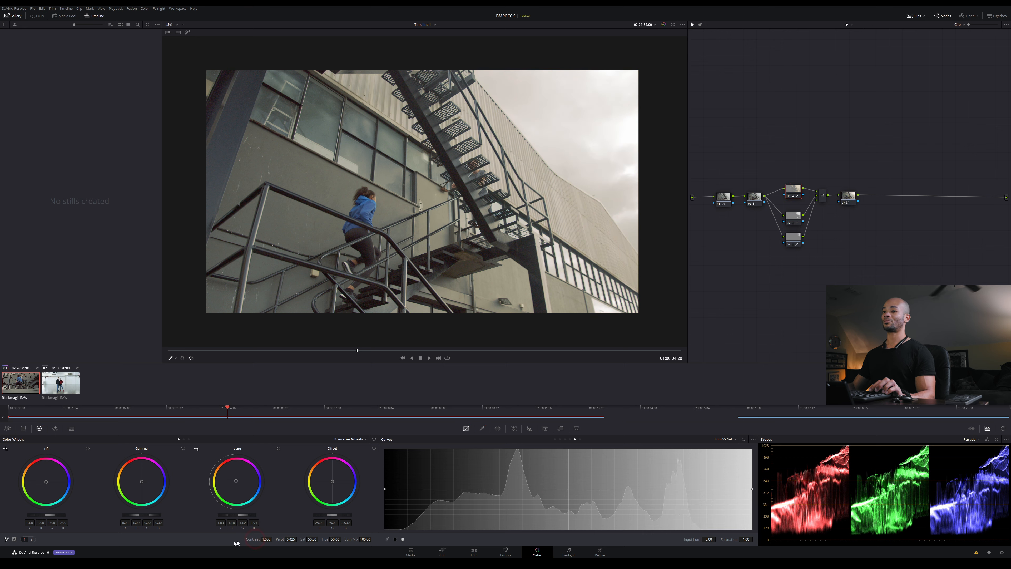
pyautogui.moveTo(237, 482); pyautogui.dragTo(237, 481)
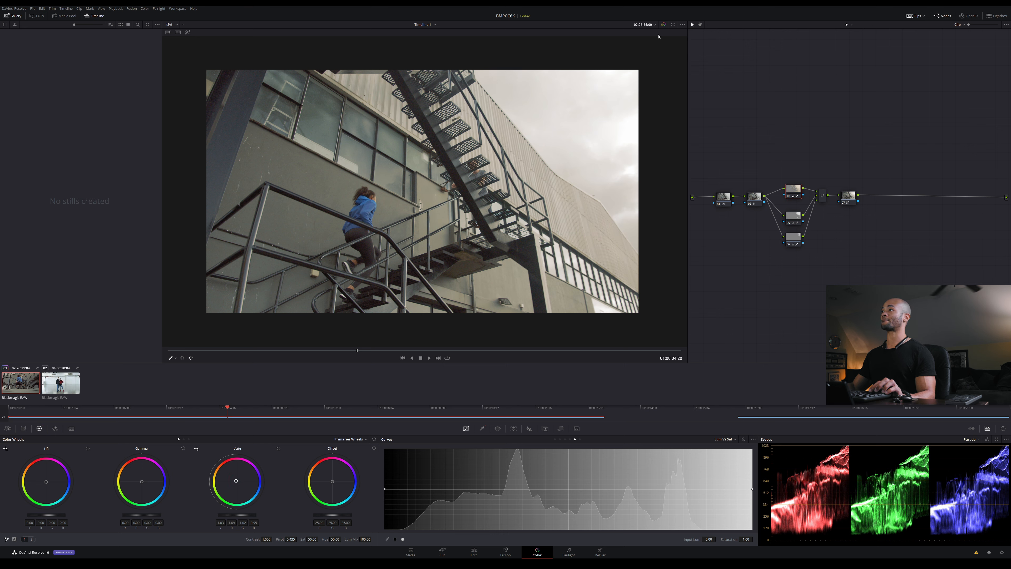
# Select the parallel nodes together with the final serial node and compare the image with them disabled and enabled
pyautogui.moveTo(790, 163); pyautogui.dragTo(901, 283)
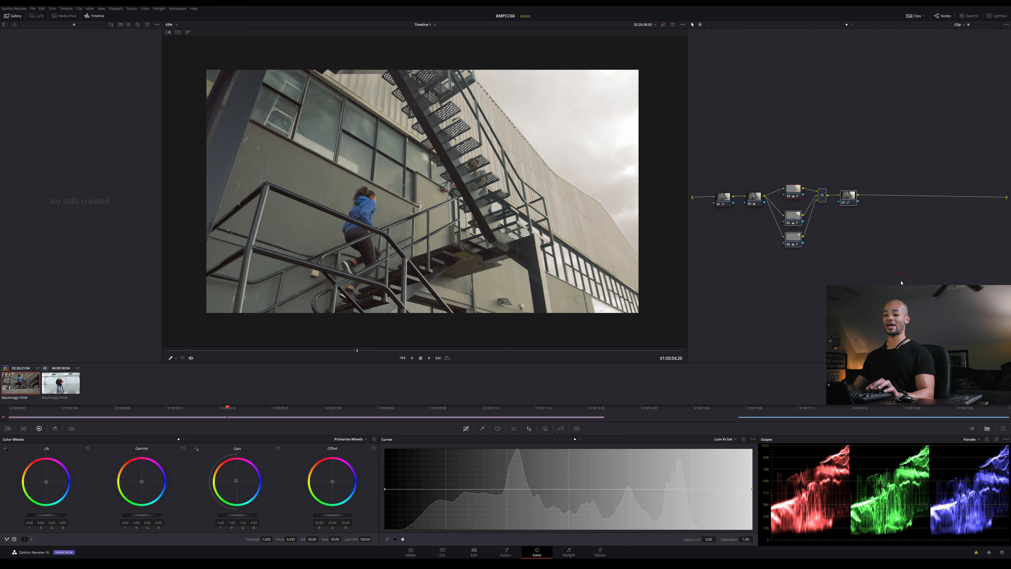
pyautogui.hotkey('ctrl', 'd')
pyautogui.hotkey('ctrl', 'd')
pyautogui.hotkey('ctrl', 'd')
pyautogui.hotkey('ctrl', 'd')
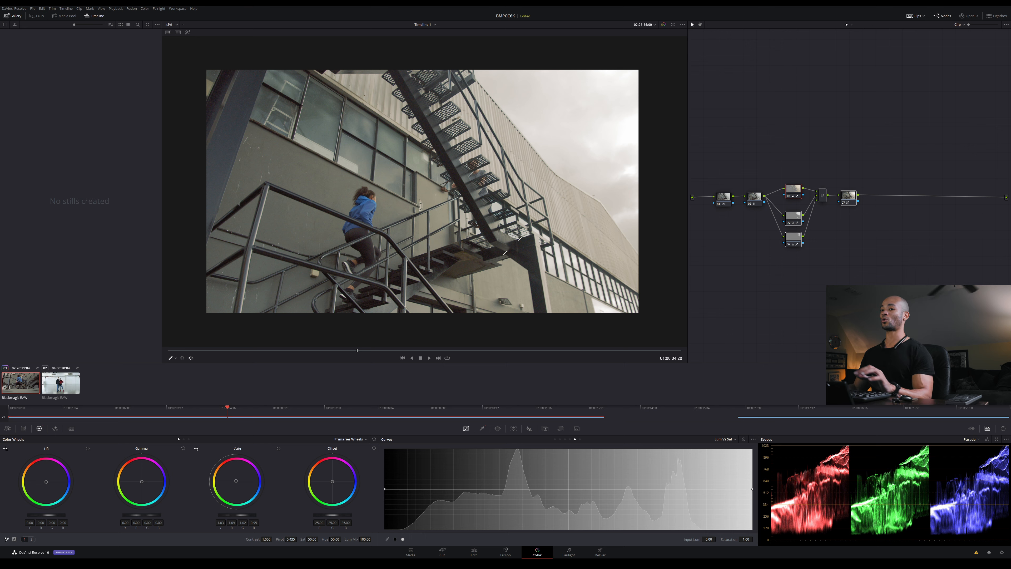
# Play the opening of the clip from its start to review the grade in motion
pyautogui.click(175, 351)
pyautogui.press('space')
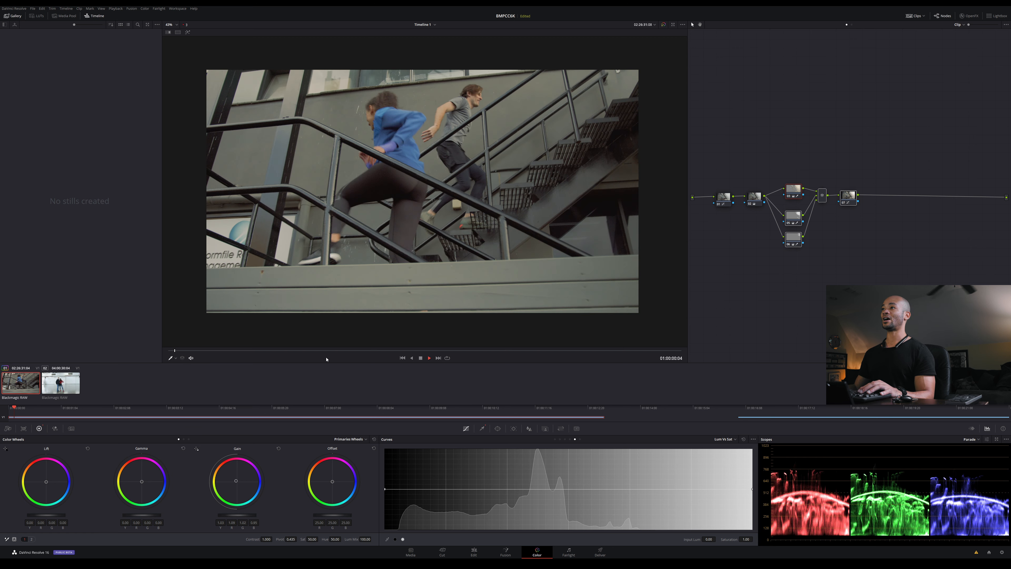
pyautogui.press('space')
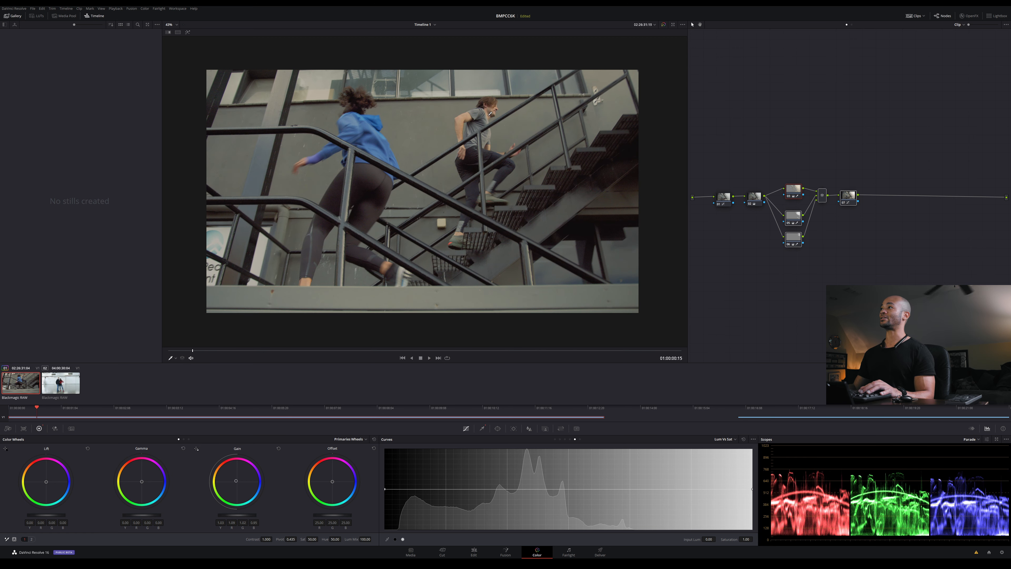
# Disable all nodes, review the ungraded clip to about 01:00:02:08 and re-enable the nodes
pyautogui.moveTo(891, 168); pyautogui.dragTo(725, 266)
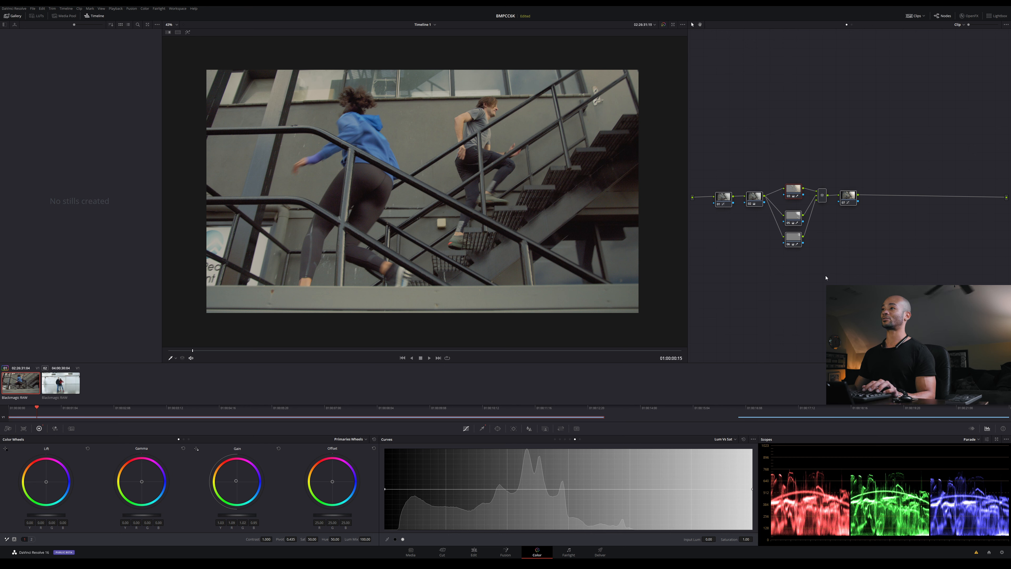
pyautogui.hotkey('ctrl', 'd')
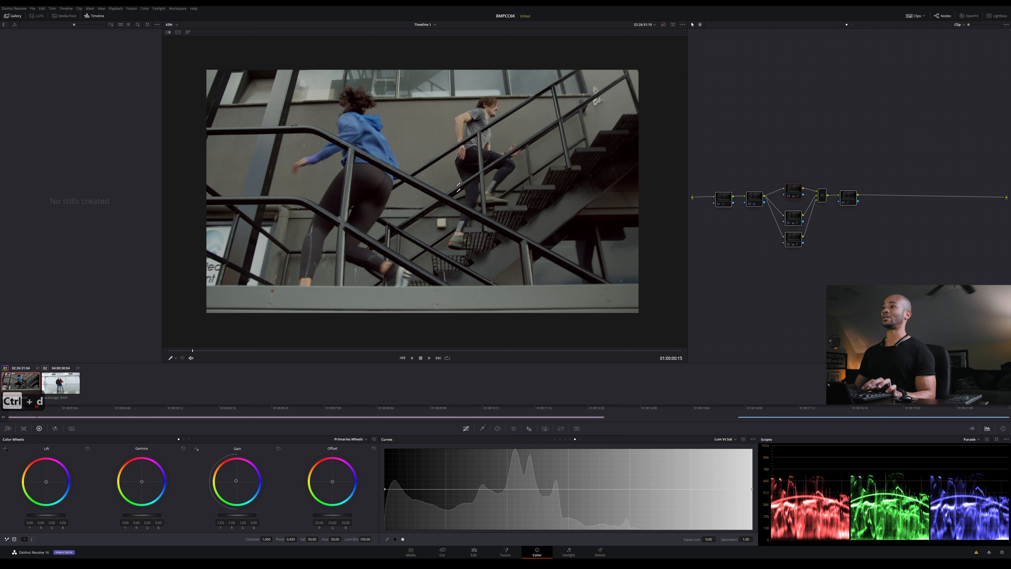
pyautogui.press('space')
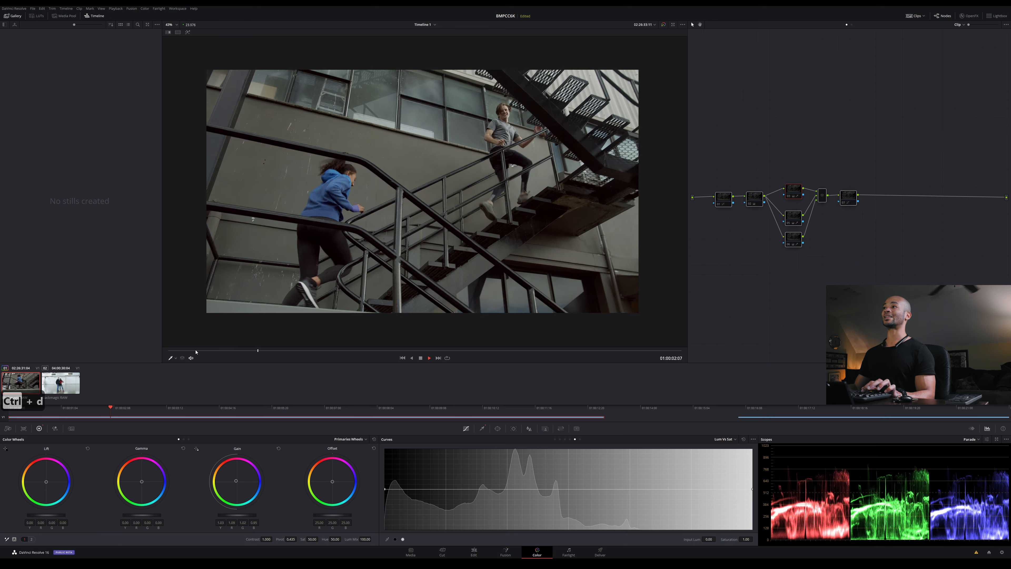
pyautogui.press('space')
pyautogui.moveTo(288, 351); pyautogui.dragTo(260, 351)
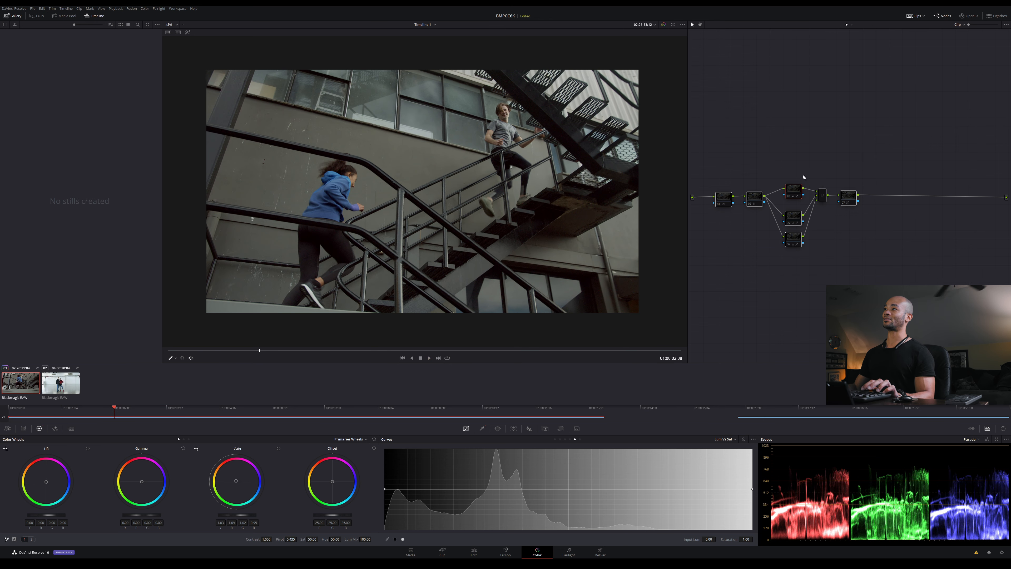
pyautogui.hotkey('ctrl', 'd')
# Inspect both runners up close and in the full frame, repeatedly comparing all nodes disabled and enabled
pyautogui.scroll(4, 521, 119)
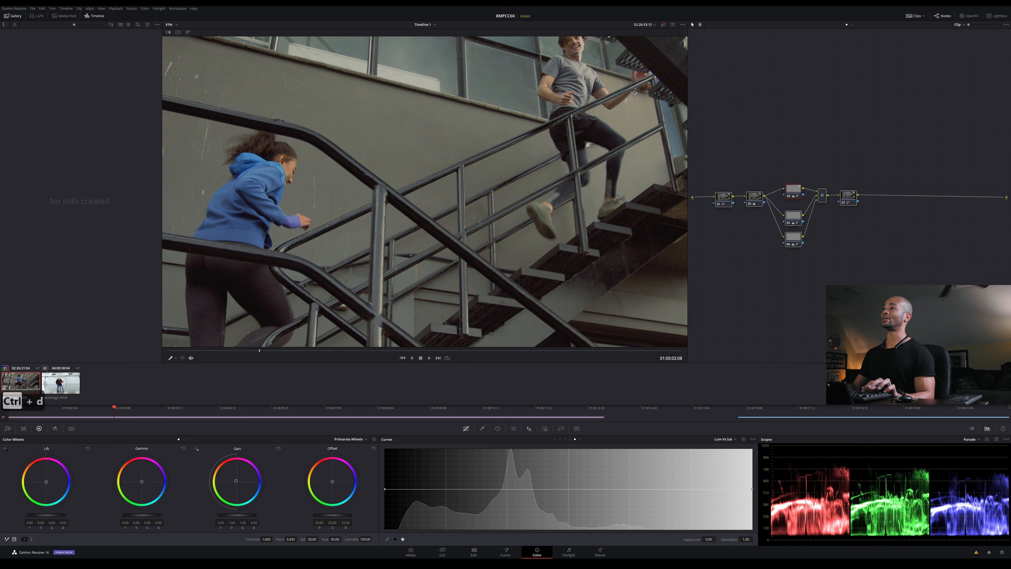
pyautogui.hotkey('ctrl', 'd')
pyautogui.hotkey('ctrl', 'd')
pyautogui.hotkey('ctrl', 'd')
pyautogui.hotkey('ctrl', 'd')
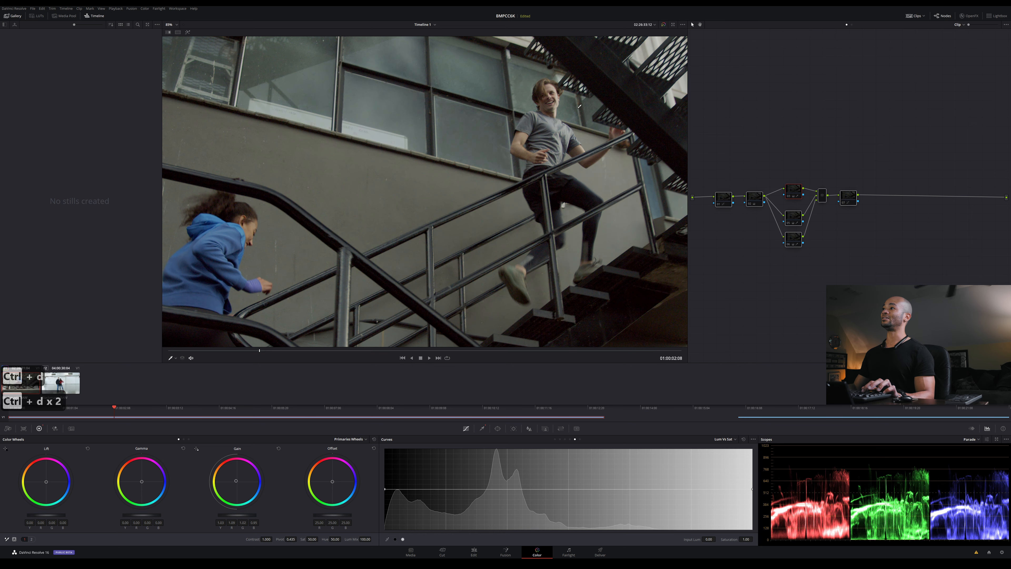
pyautogui.hotkey('ctrl', 'd')
pyautogui.hotkey('ctrl', 'd')
pyautogui.scroll(-4, 492, 151)
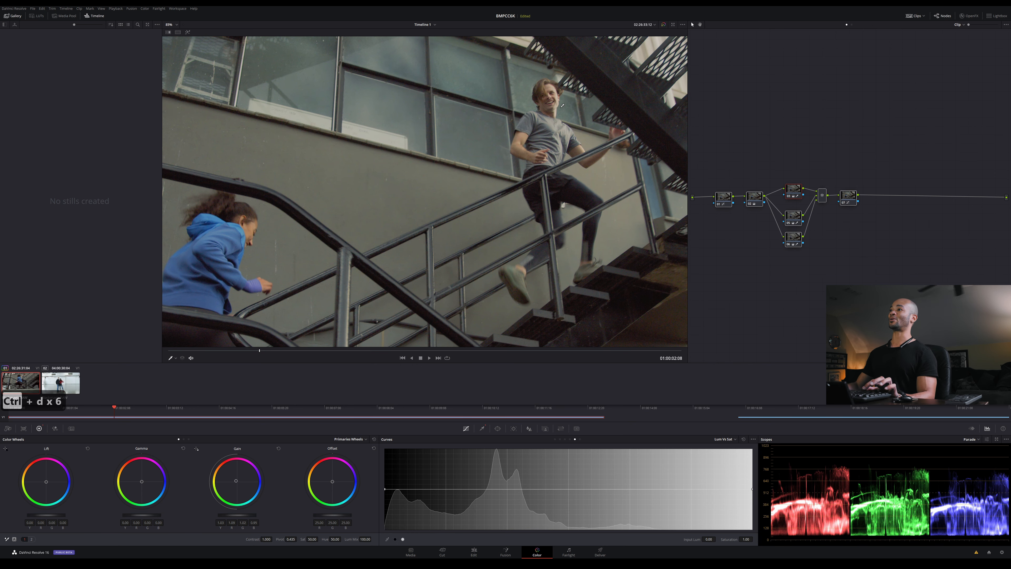
pyautogui.moveTo(430, 179); pyautogui.dragTo(489, 147)
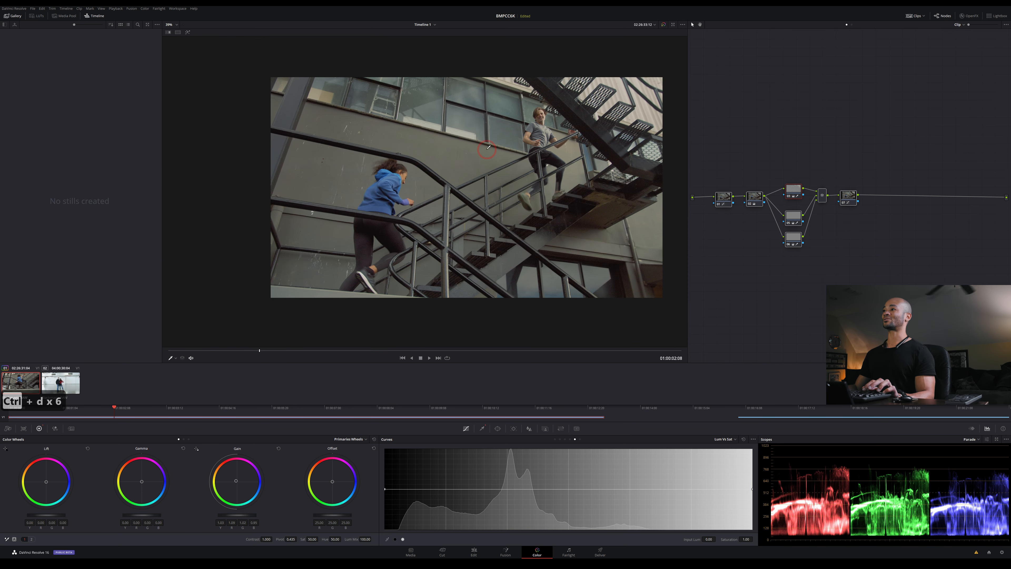
pyautogui.hotkey('ctrl', 'd')
pyautogui.hotkey('ctrl', 'd')
# Add a serial node after the Lum vs Sat node and raise its contrast slightly
pyautogui.click(875, 208)
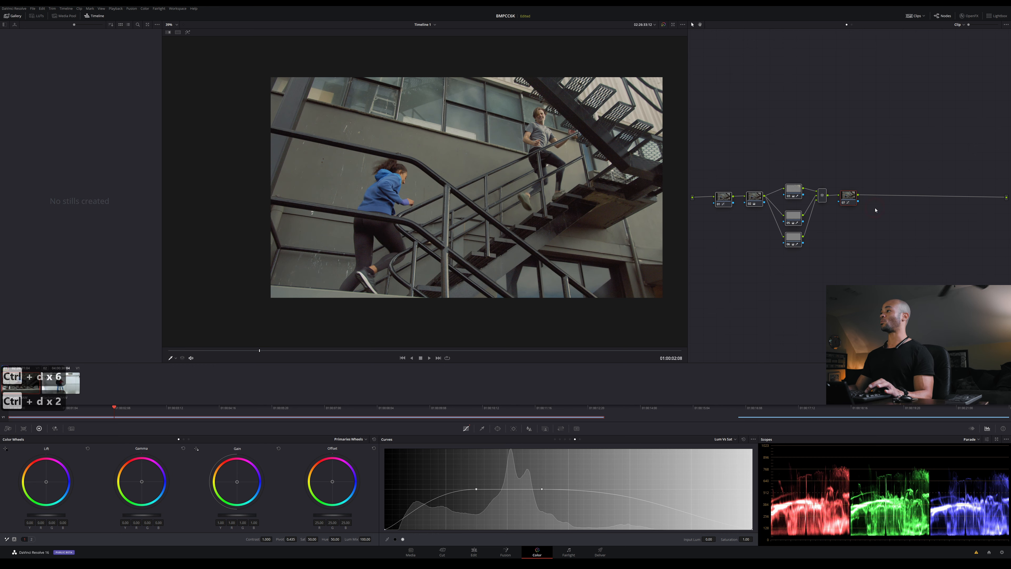
pyautogui.hotkey('alt', 's')
pyautogui.click(668, 300)
pyautogui.click(399, 496)
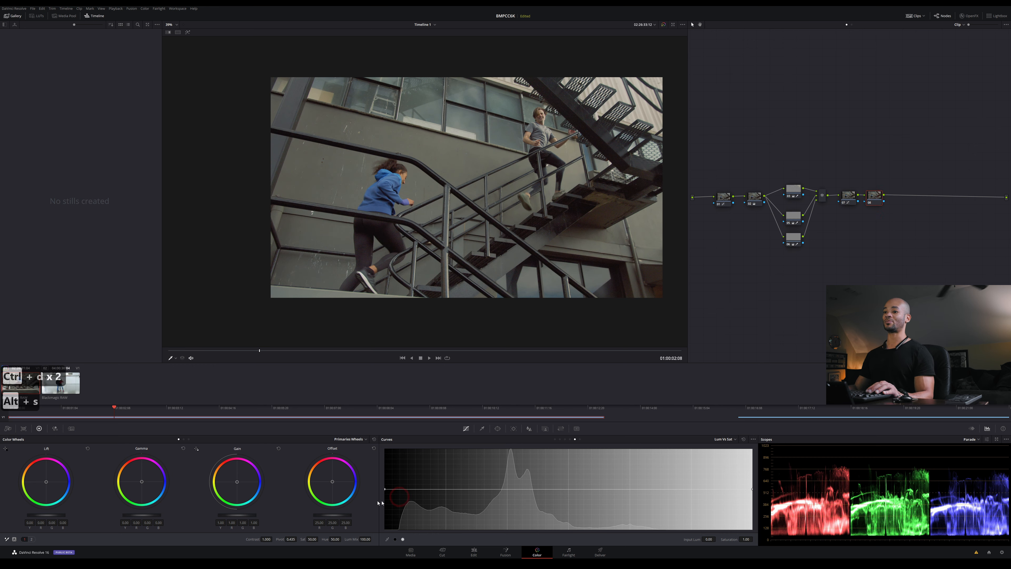
pyautogui.moveTo(266, 539); pyautogui.dragTo(284, 540)
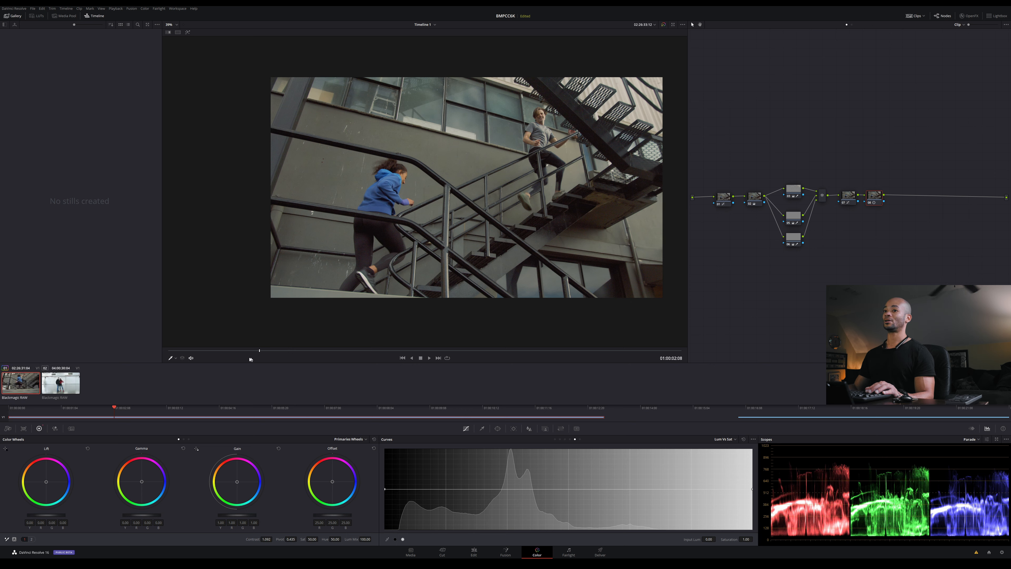
# Bypass the grade, examine the enlarged runners on several earlier frames and restore the grade
pyautogui.moveTo(179, 352)
pyautogui.mouseDown()
pyautogui.moveTo(219, 351)
pyautogui.moveTo(198, 351)
pyautogui.mouseUp()
pyautogui.click(665, 24)
pyautogui.click(664, 24)
pyautogui.click(664, 24)
pyautogui.scroll(2, 559, 136)
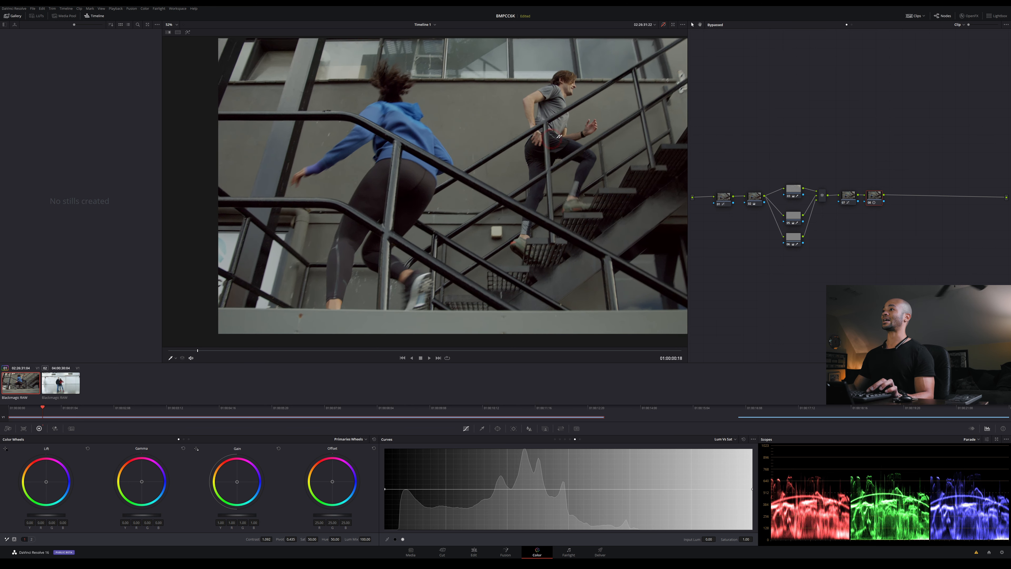
pyautogui.scroll(3, 559, 136)
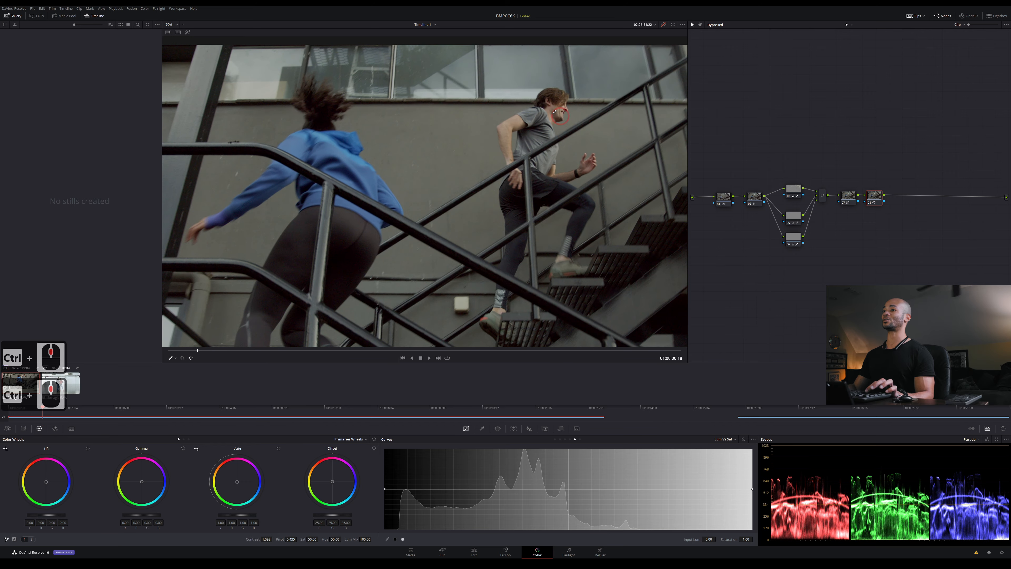
pyautogui.moveTo(203, 350); pyautogui.dragTo(246, 353)
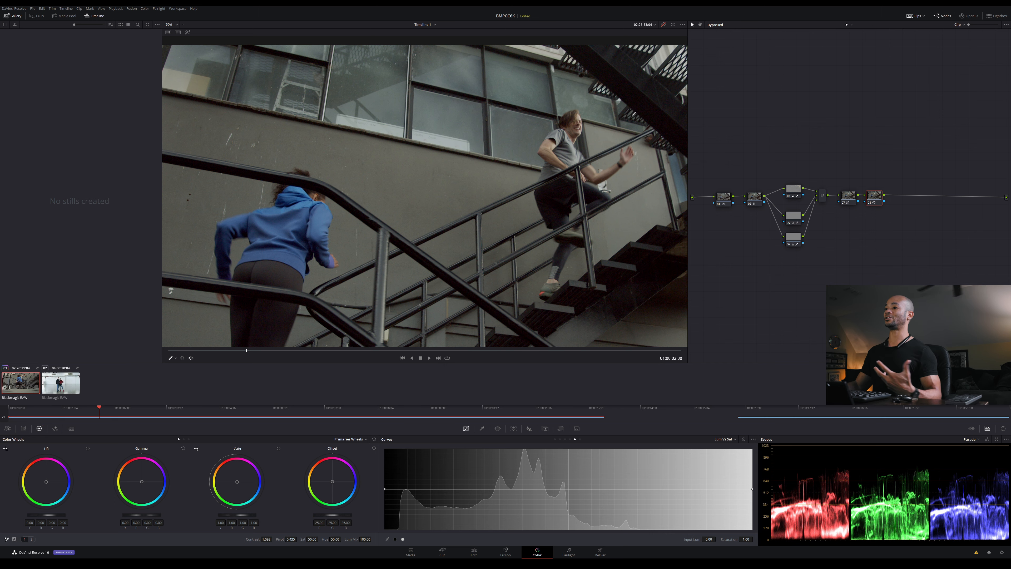
pyautogui.moveTo(247, 352); pyautogui.dragTo(222, 352)
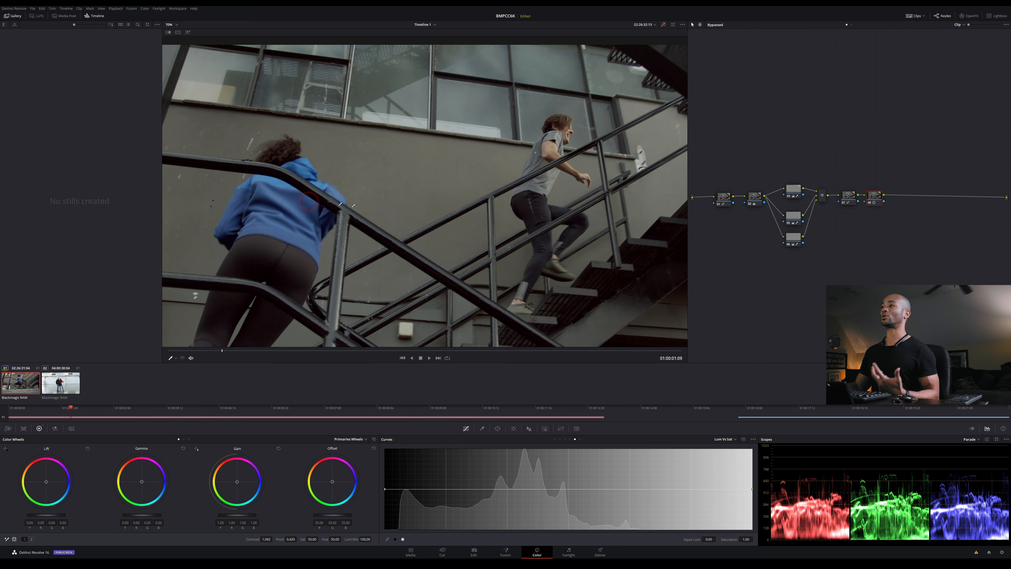
pyautogui.click(664, 25)
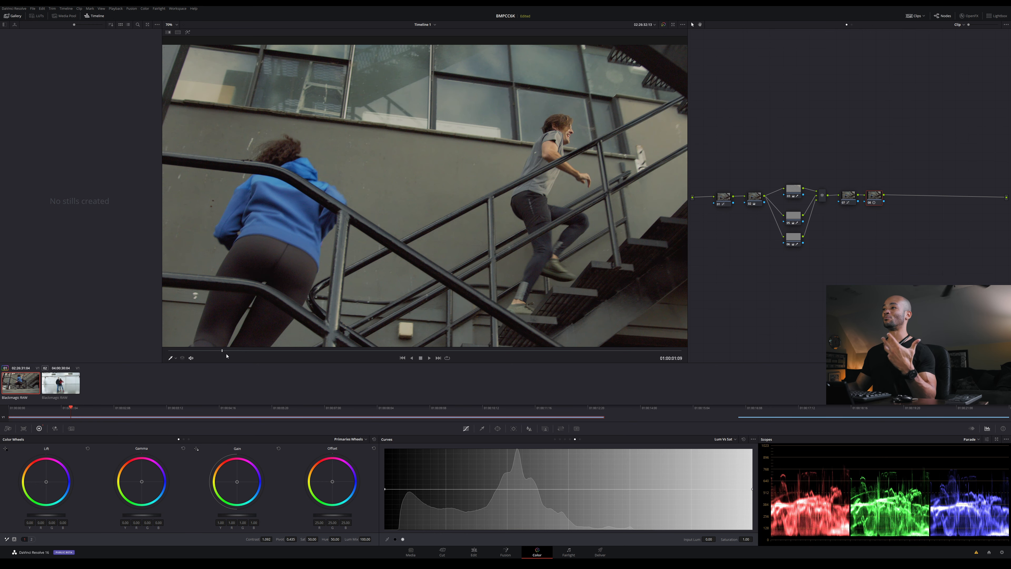
# Compare the bypassed and graded wide view at 01:00:02:00 and 01:00:02:07, leaving the grade enabled
pyautogui.press('space')
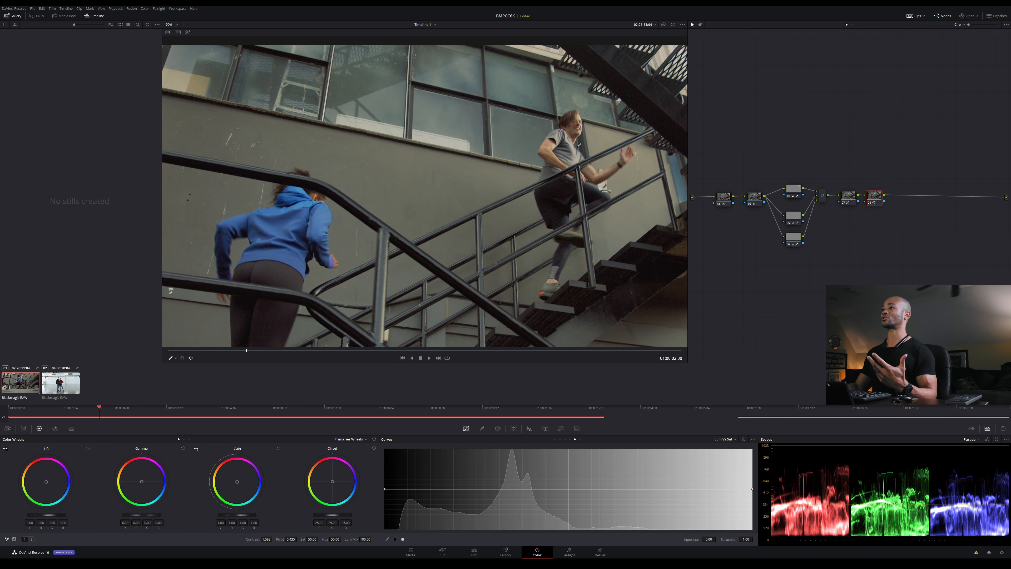
pyautogui.scroll(-5, 559, 162)
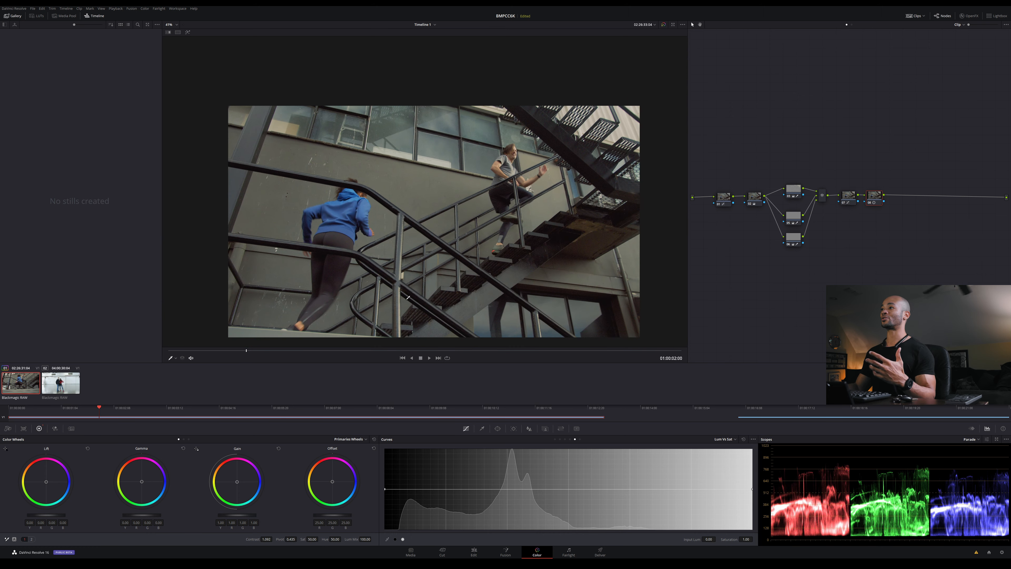
pyautogui.click(664, 25)
pyautogui.click(663, 24)
pyautogui.click(664, 25)
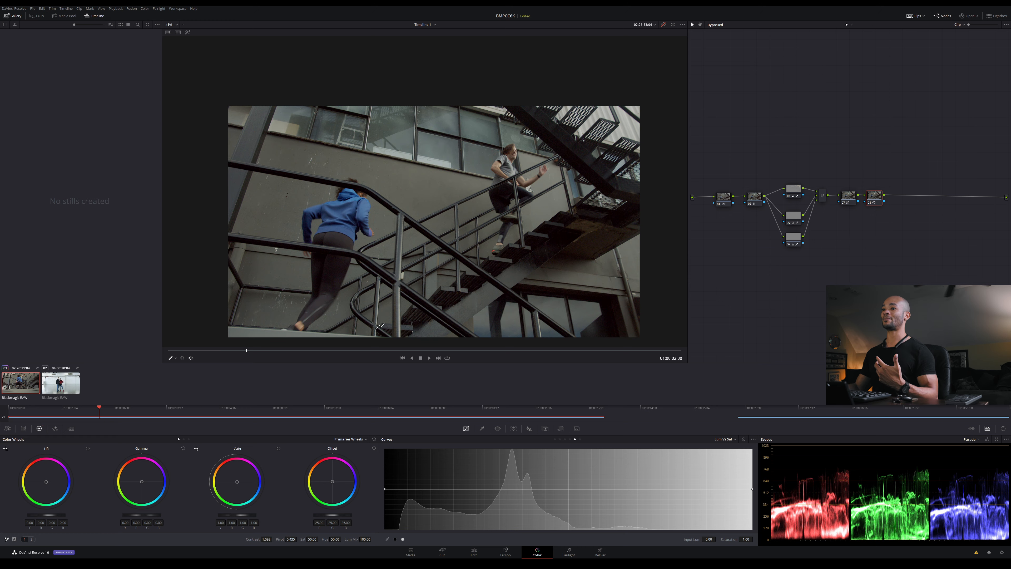
pyautogui.moveTo(261, 351)
pyautogui.mouseDown()
pyautogui.moveTo(416, 351)
pyautogui.moveTo(258, 350)
pyautogui.mouseUp()
pyautogui.click(662, 25)
pyautogui.click(663, 26)
pyautogui.click(663, 25)
pyautogui.scroll(-1, 449, 257)
pyautogui.scroll(-1, 450, 255)
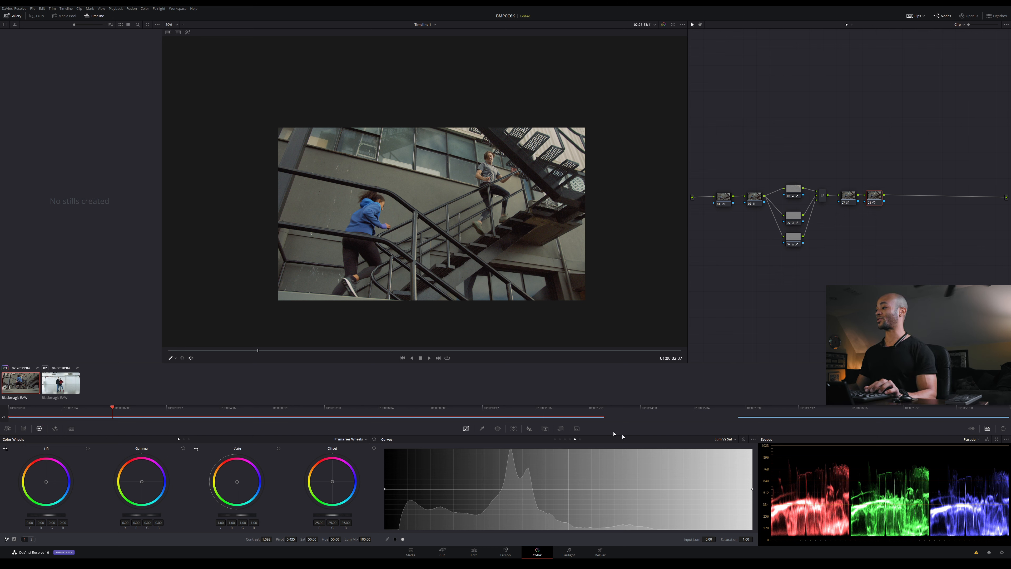
# Try anchoring the shadows and adjusting the black point on the last node's custom curve, then reset the curve
pyautogui.click(555, 439)
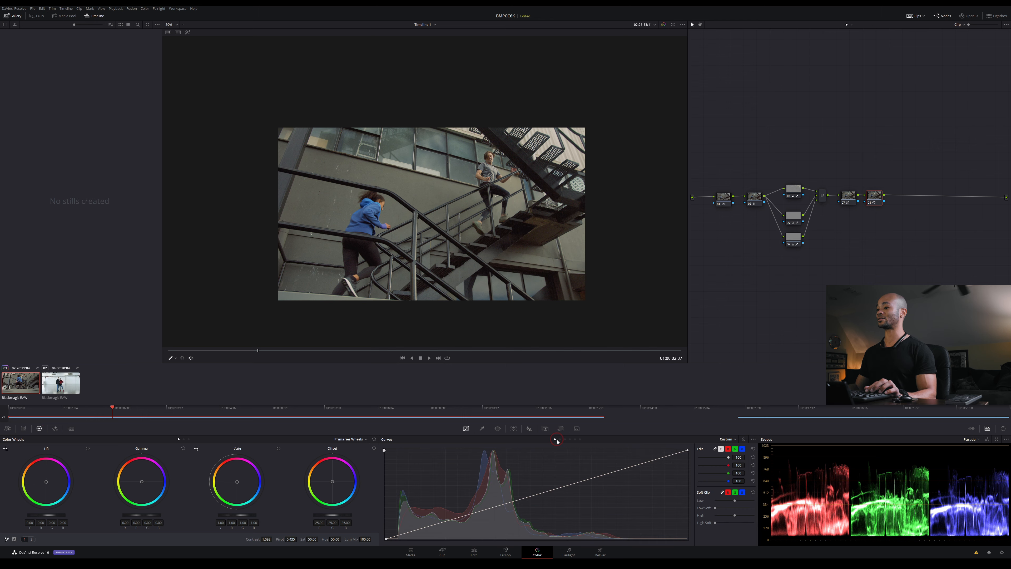
pyautogui.click(430, 527)
pyautogui.click(400, 538)
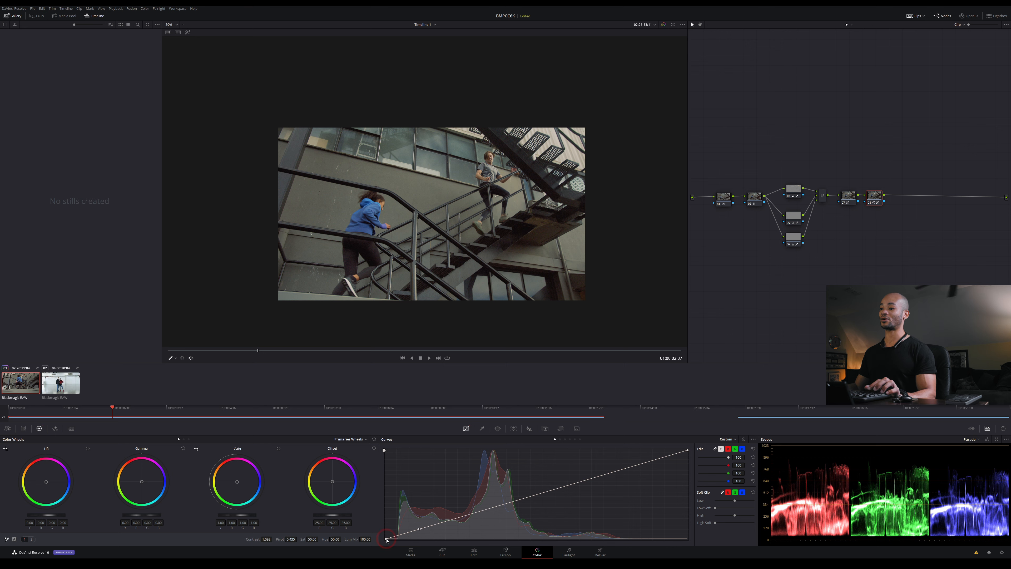
pyautogui.moveTo(387, 540)
pyautogui.mouseDown()
pyautogui.moveTo(401, 542)
pyautogui.moveTo(385, 544)
pyautogui.mouseUp()
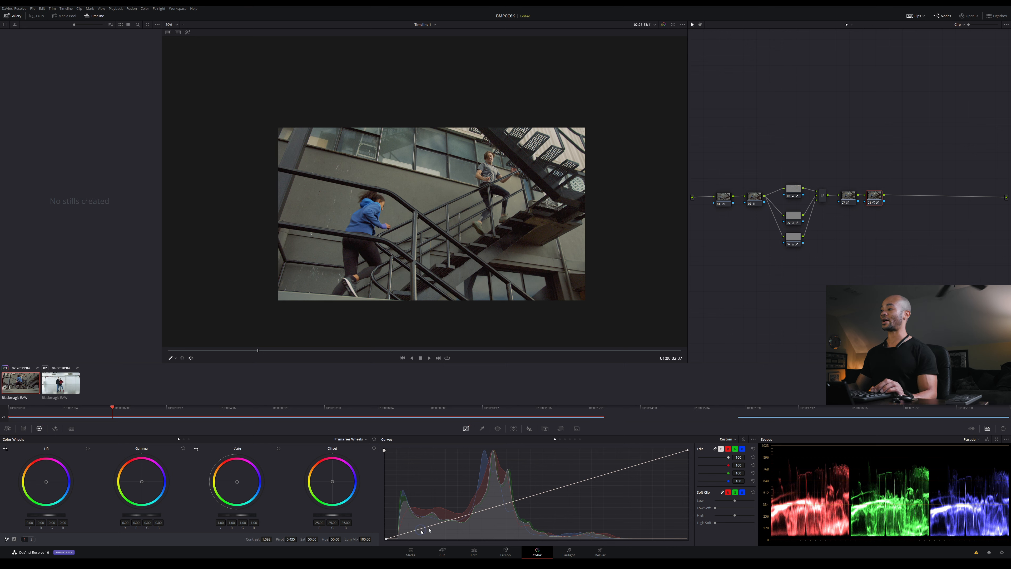
pyautogui.click(744, 439)
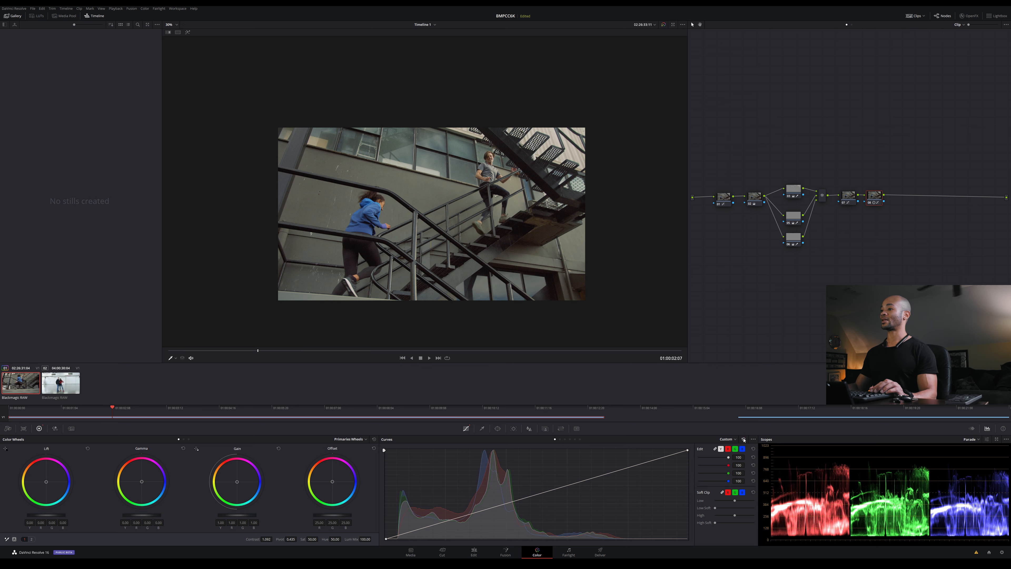
# Play the enlarged runner clip from near its start up to 01:00:02:19
pyautogui.click(177, 352)
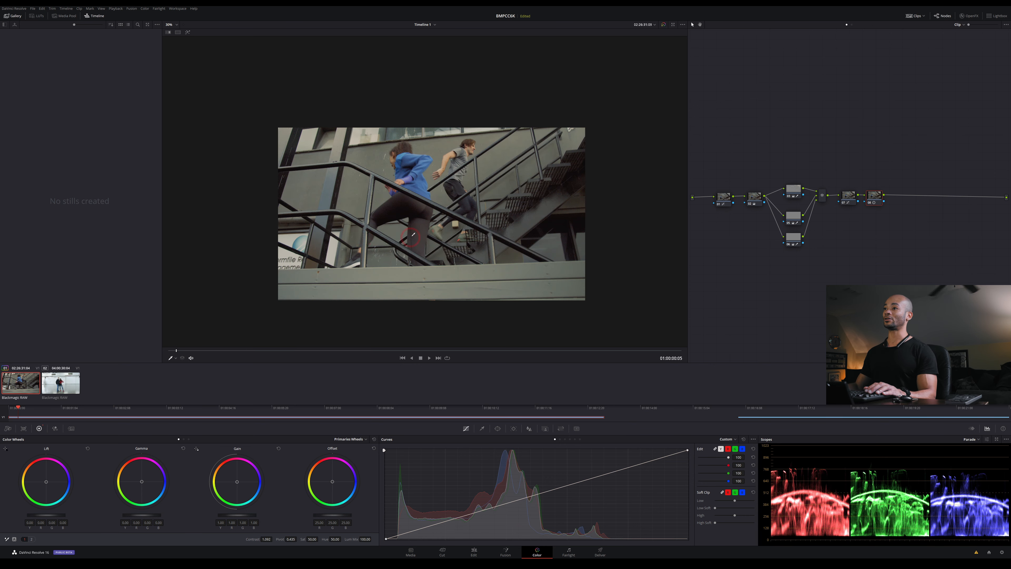
pyautogui.scroll(3, 380, 215)
pyautogui.press('space')
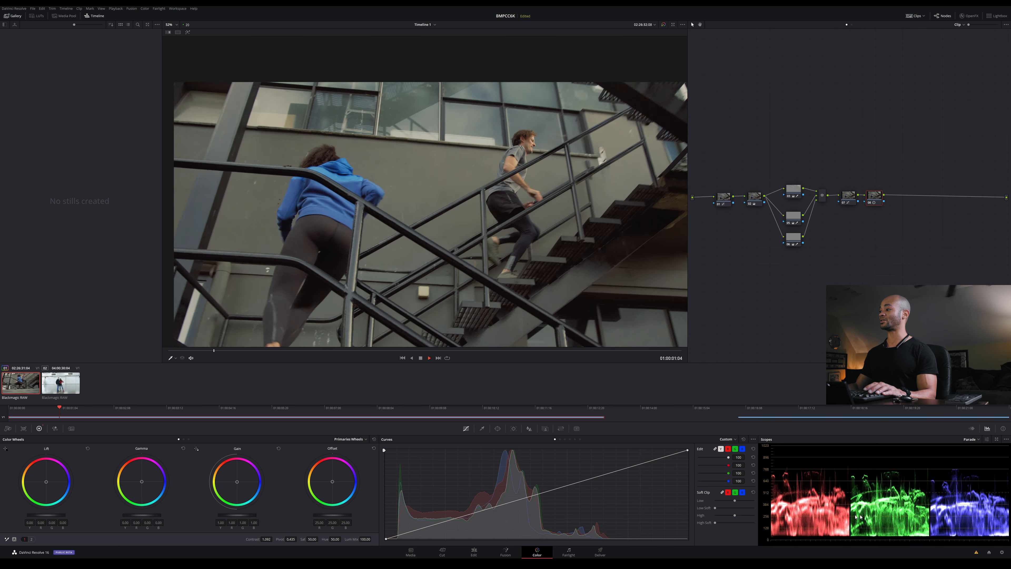
pyautogui.press('space')
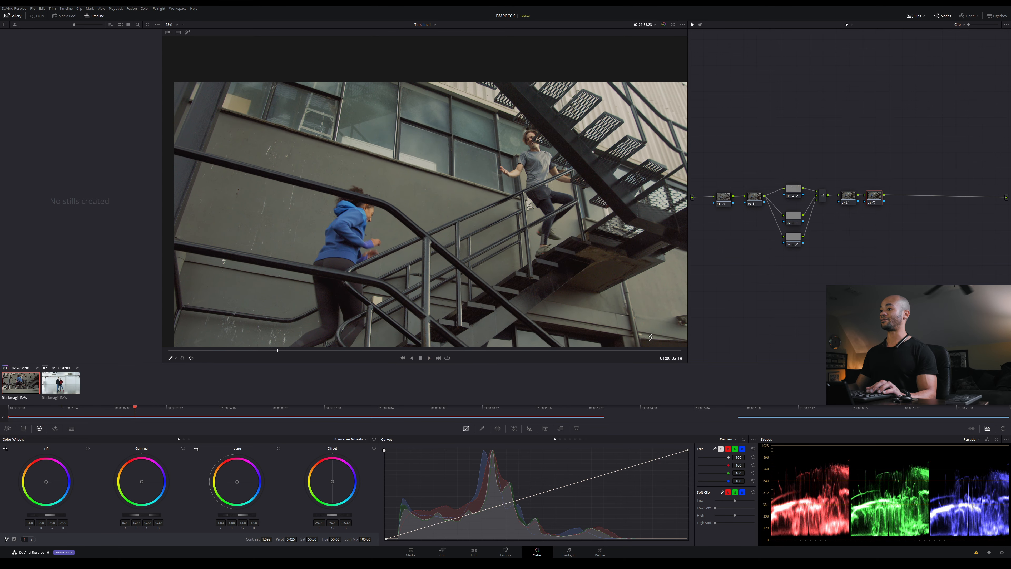
# Anchor the lower part of the last node's custom curve and shift its black point slightly inward to deepen the blacks
pyautogui.click(419, 530)
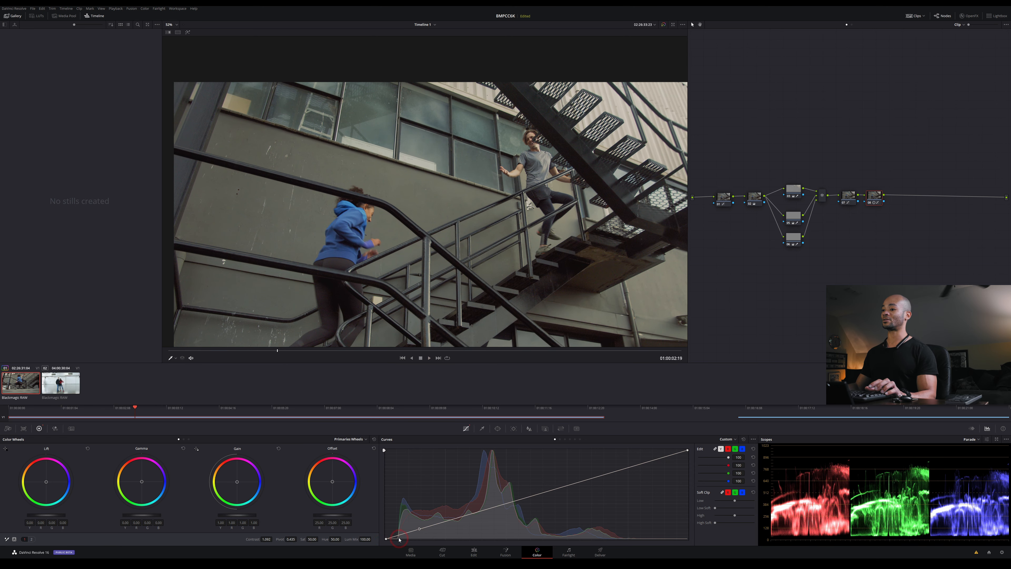
pyautogui.moveTo(387, 539); pyautogui.dragTo(397, 540)
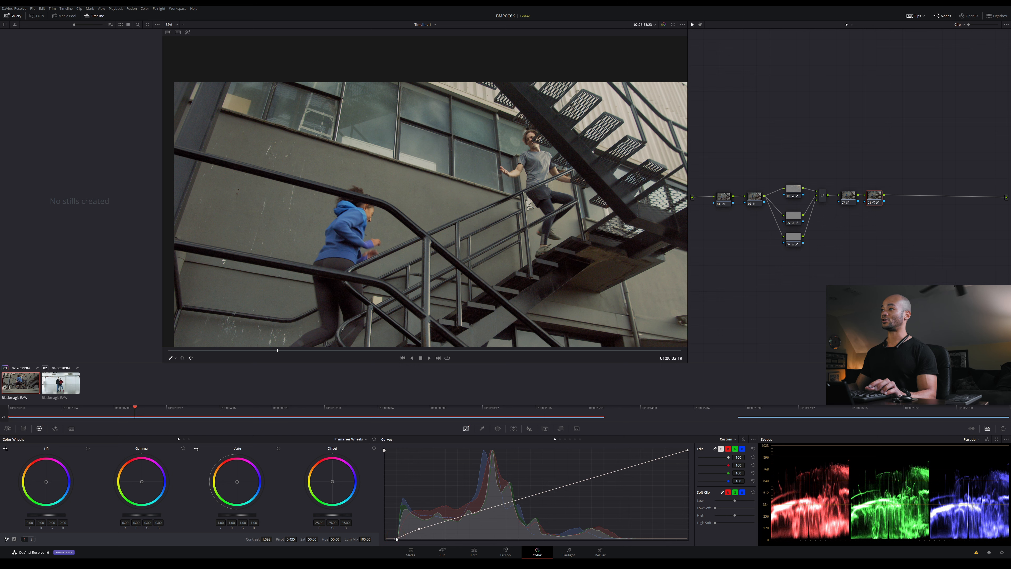
pyautogui.moveTo(397, 539); pyautogui.dragTo(382, 540)
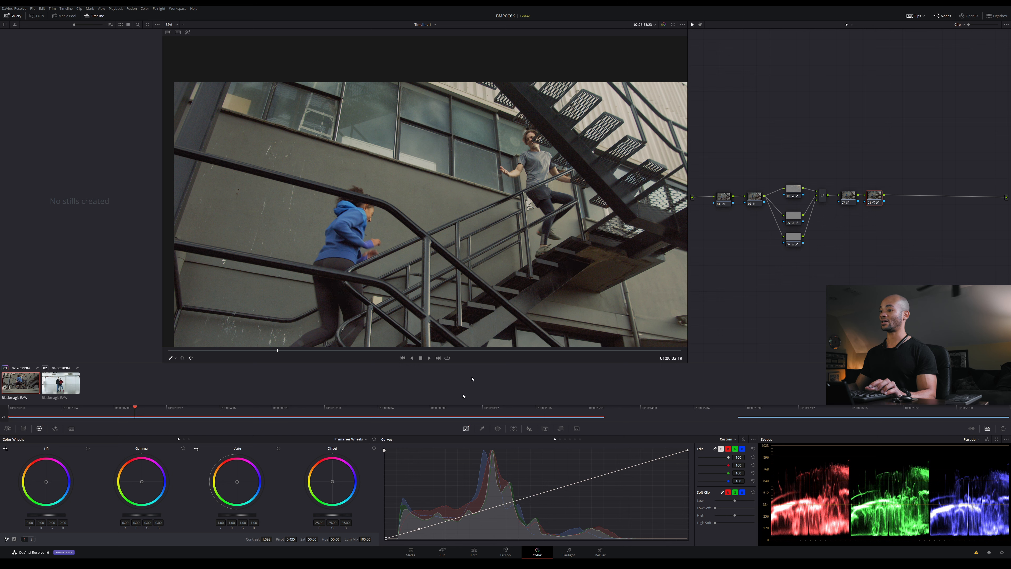
pyautogui.moveTo(387, 540); pyautogui.dragTo(395, 540)
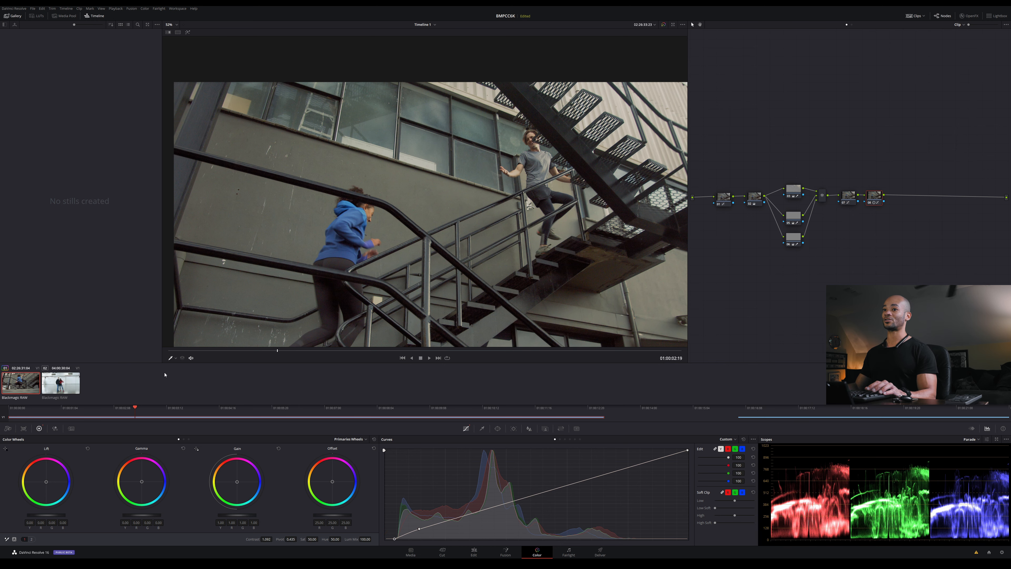
# Review the graded runner clip from its beginning in the wide view
pyautogui.click(172, 350)
pyautogui.press('space')
pyautogui.scroll(-3, 471, 204)
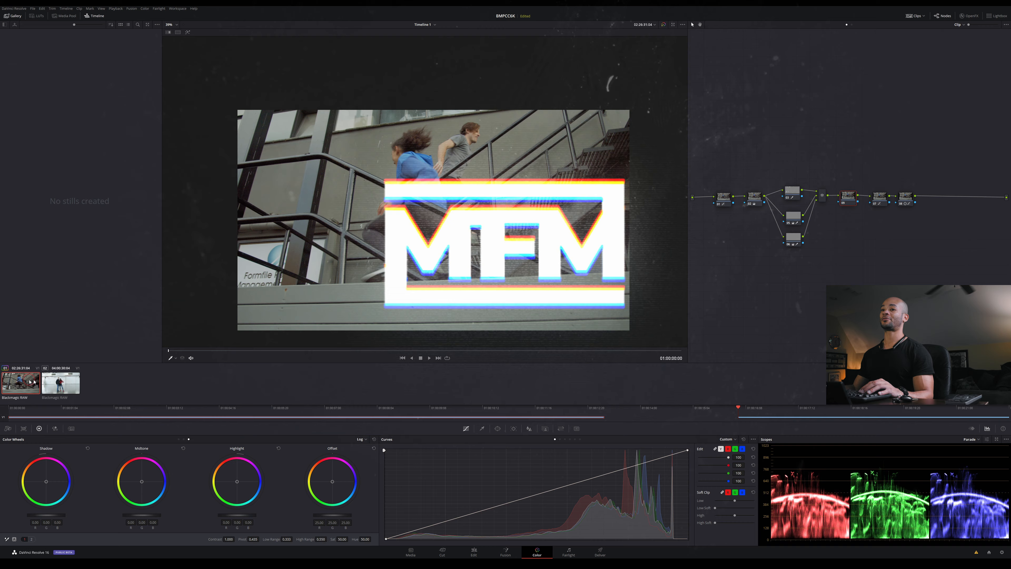
pyautogui.click(403, 356)
pyautogui.moveTo(370, 350); pyautogui.dragTo(187, 350)
# Go to 01:00:19:06 in the clip of the couple and set its Camera Raw decoding to Clip
pyautogui.click(62, 384)
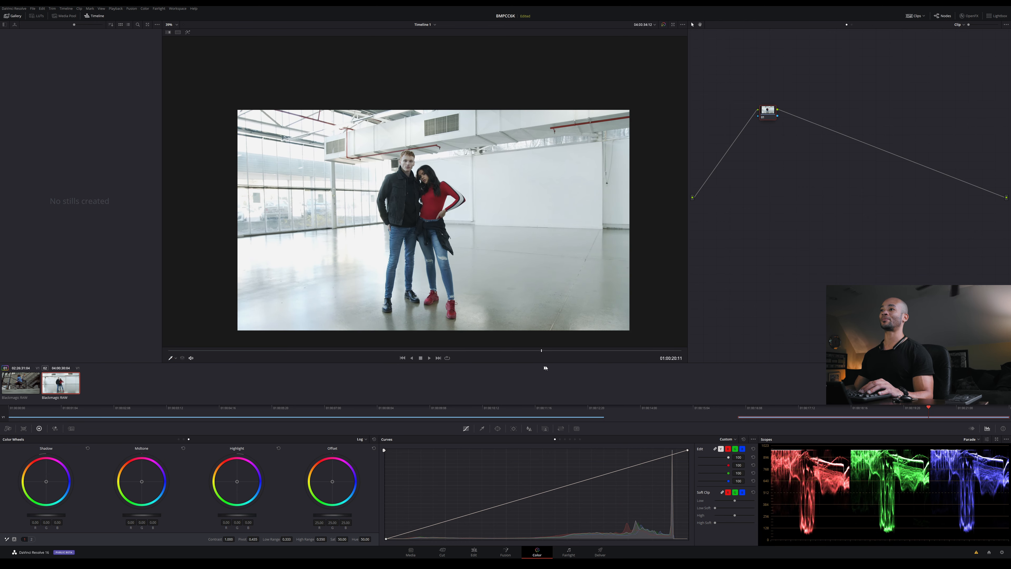
pyautogui.moveTo(544, 351); pyautogui.dragTo(437, 353)
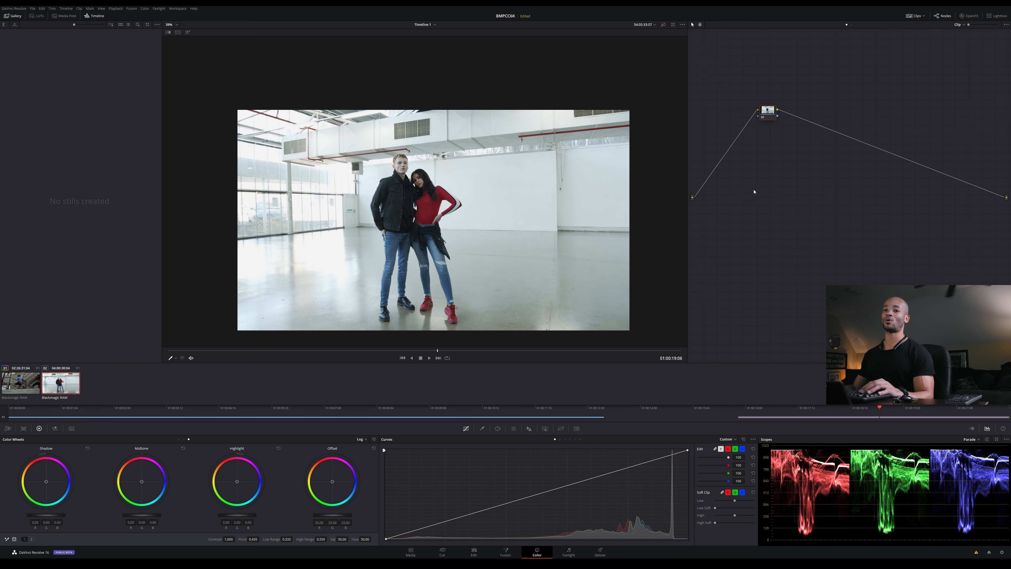
pyautogui.click(8, 429)
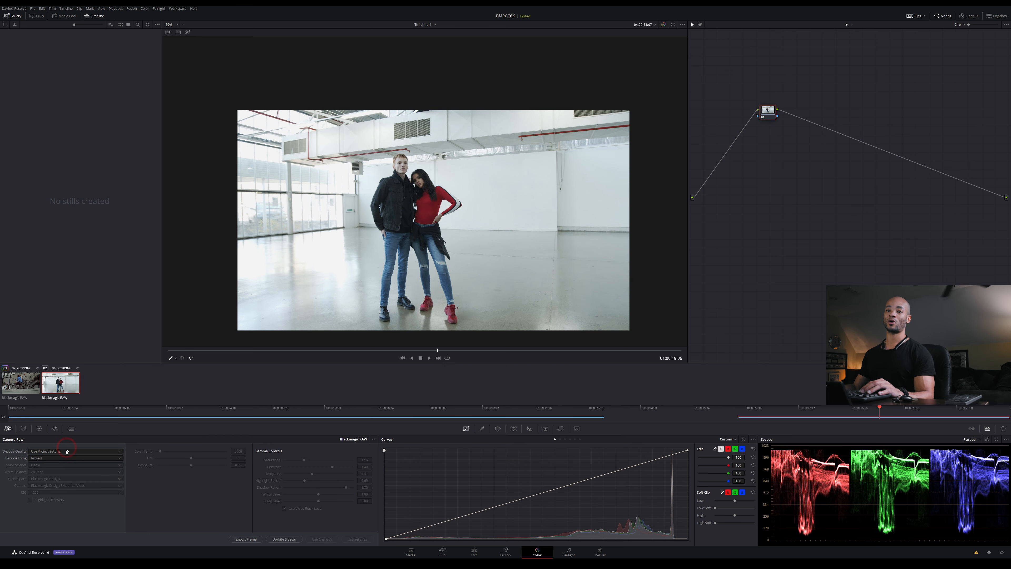
pyautogui.click(56, 458)
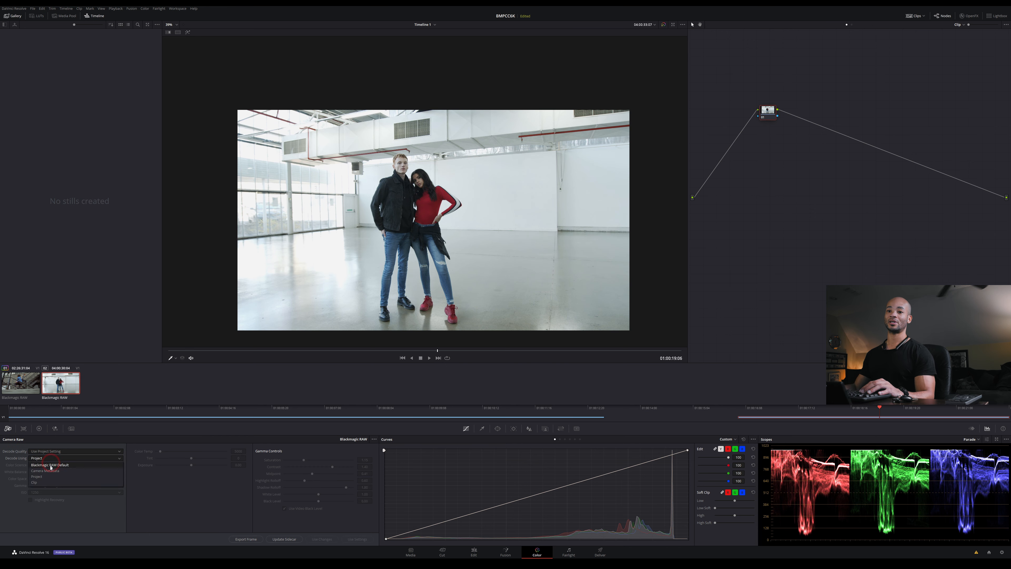
pyautogui.click(58, 467)
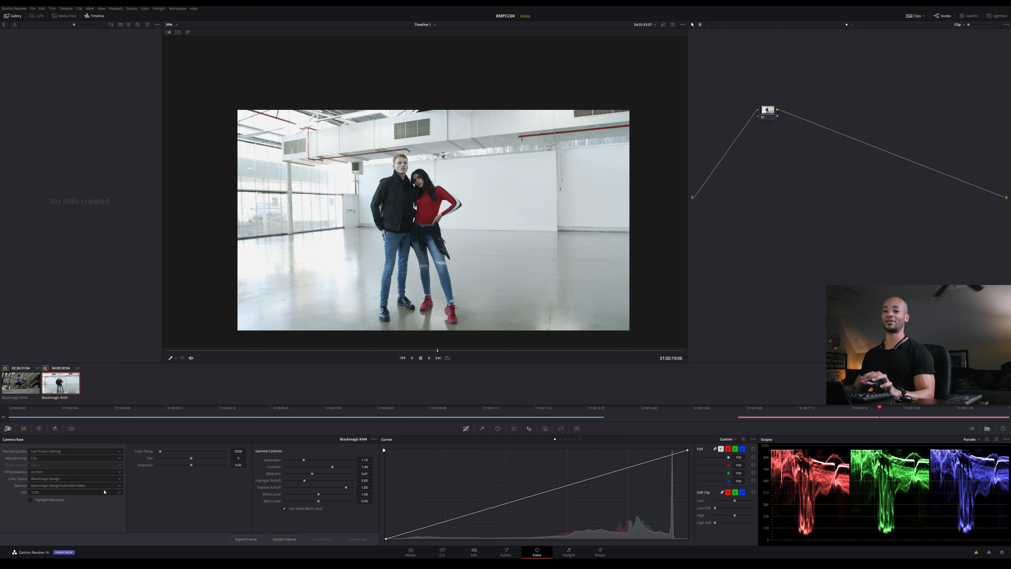
# Compare the couple clip with and without Highlight Recovery, leaving the option enabled
pyautogui.click(30, 501)
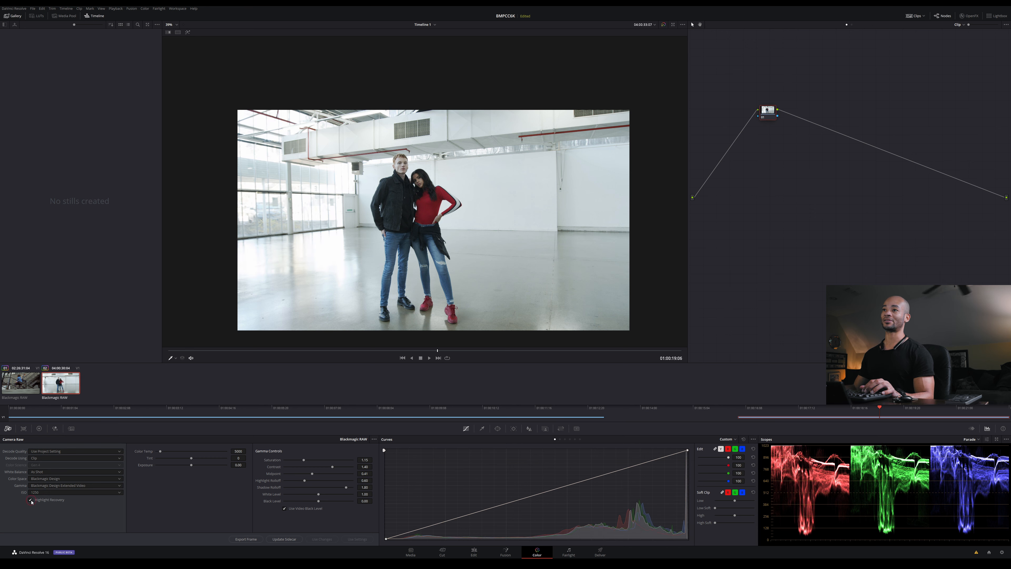
pyautogui.click(31, 501)
pyautogui.click(31, 501)
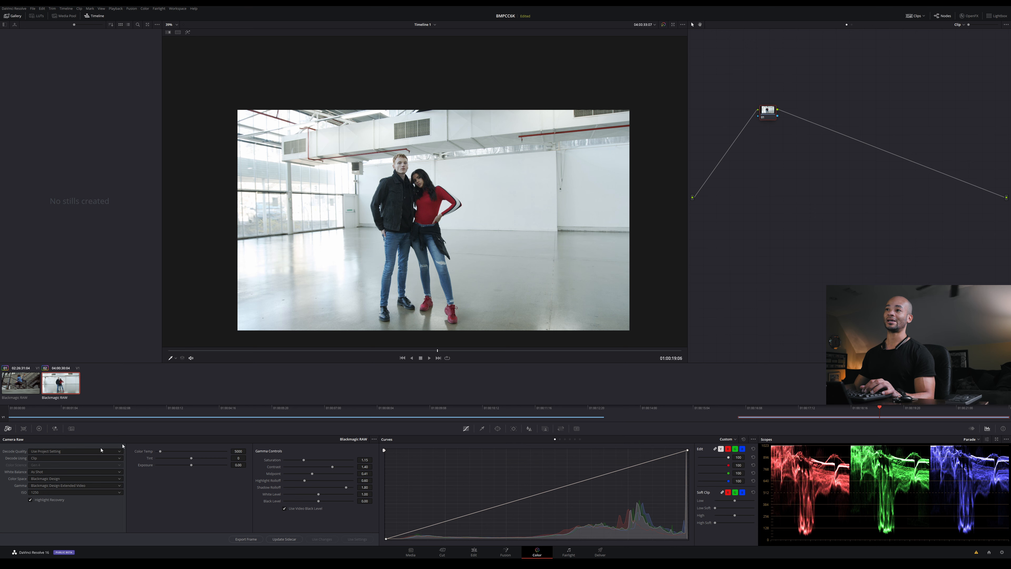
pyautogui.click(31, 501)
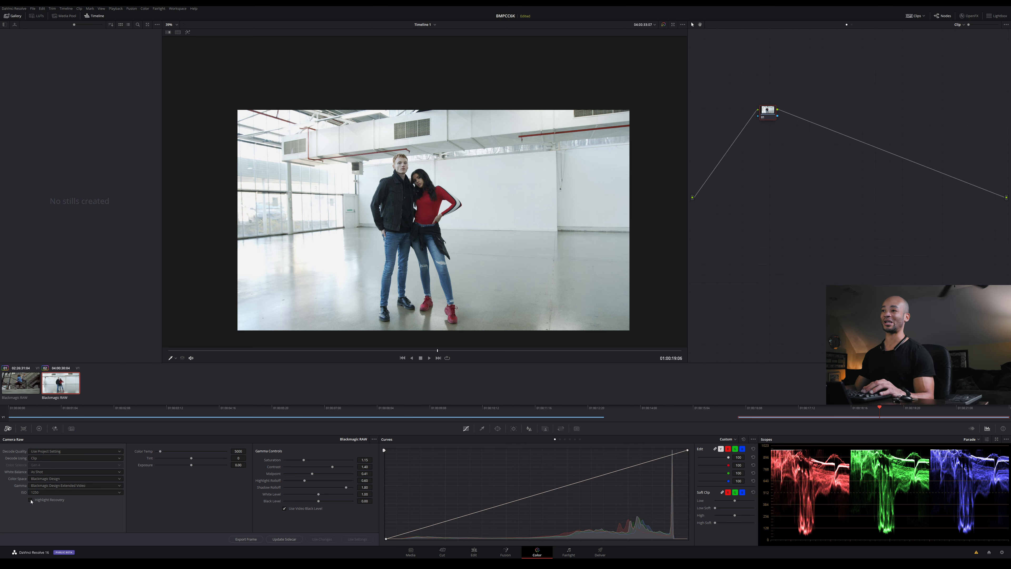
pyautogui.click(31, 501)
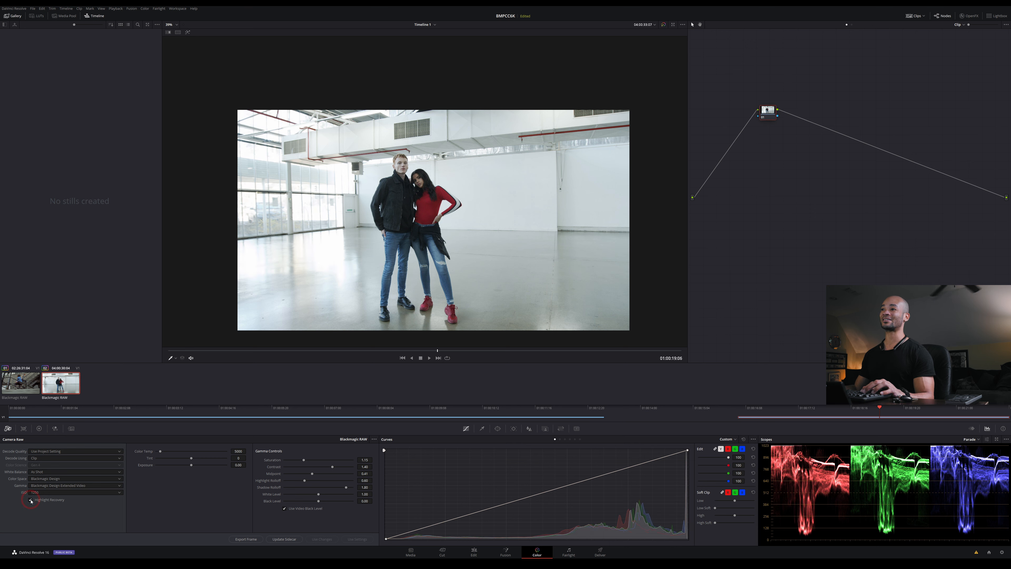
# Lower the Camera Raw contrast to 1.00 and line up the node near the start of the graph
pyautogui.moveTo(772, 112); pyautogui.dragTo(733, 197)
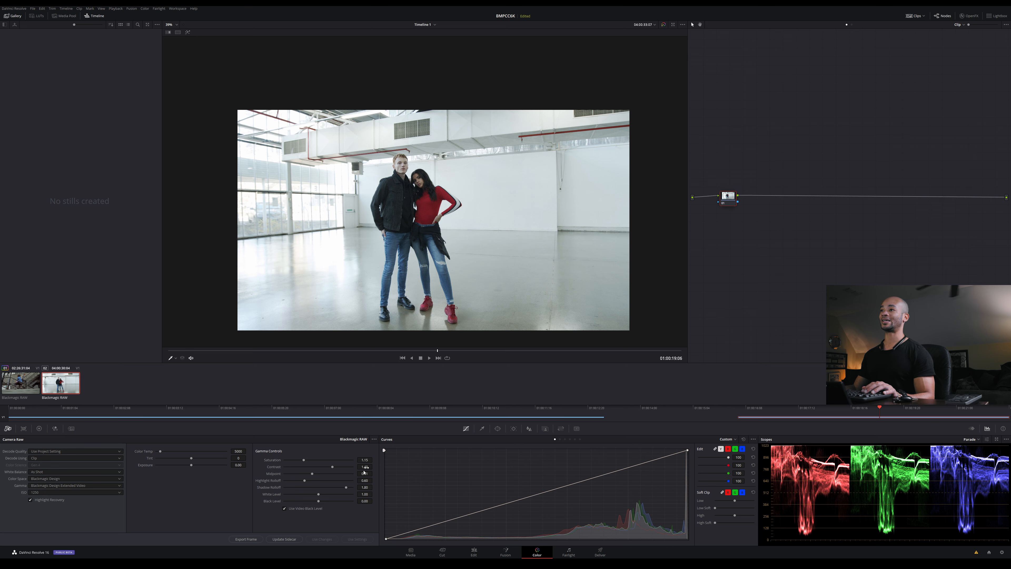
pyautogui.moveTo(333, 470)
pyautogui.mouseDown()
pyautogui.moveTo(322, 470)
pyautogui.moveTo(331, 467)
pyautogui.mouseUp()
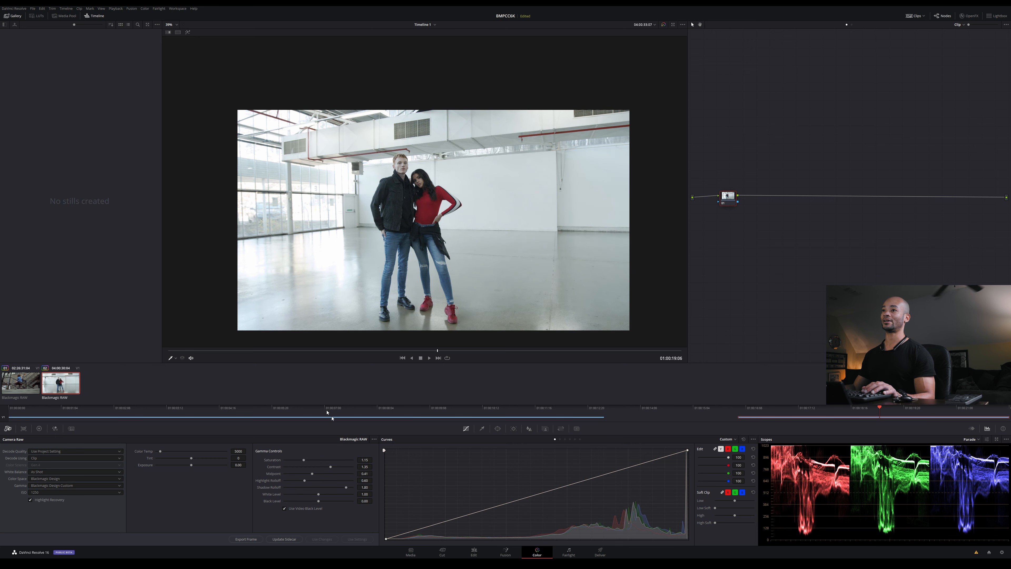
pyautogui.moveTo(332, 470); pyautogui.dragTo(324, 467)
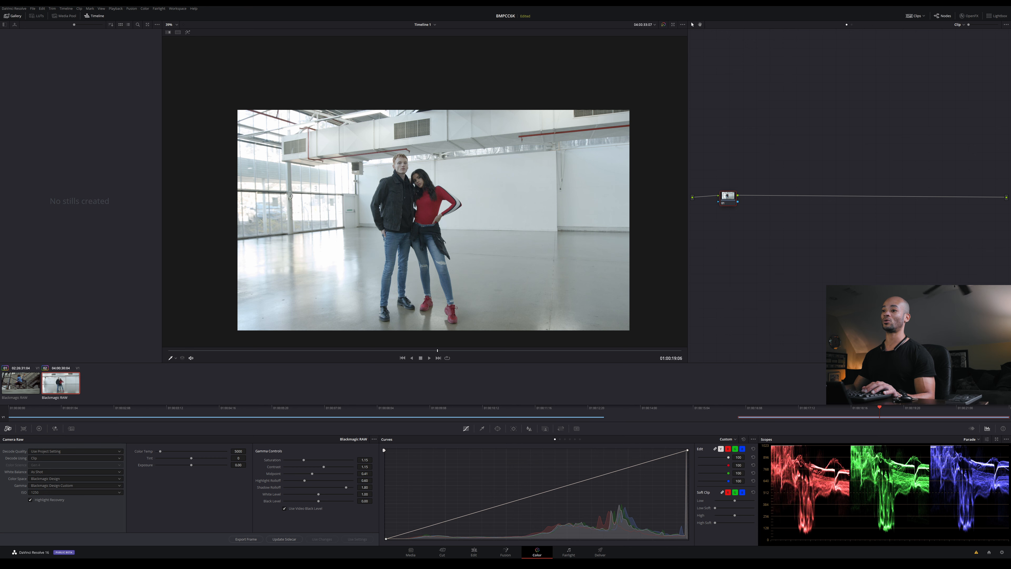
pyautogui.moveTo(324, 470); pyautogui.dragTo(318, 469)
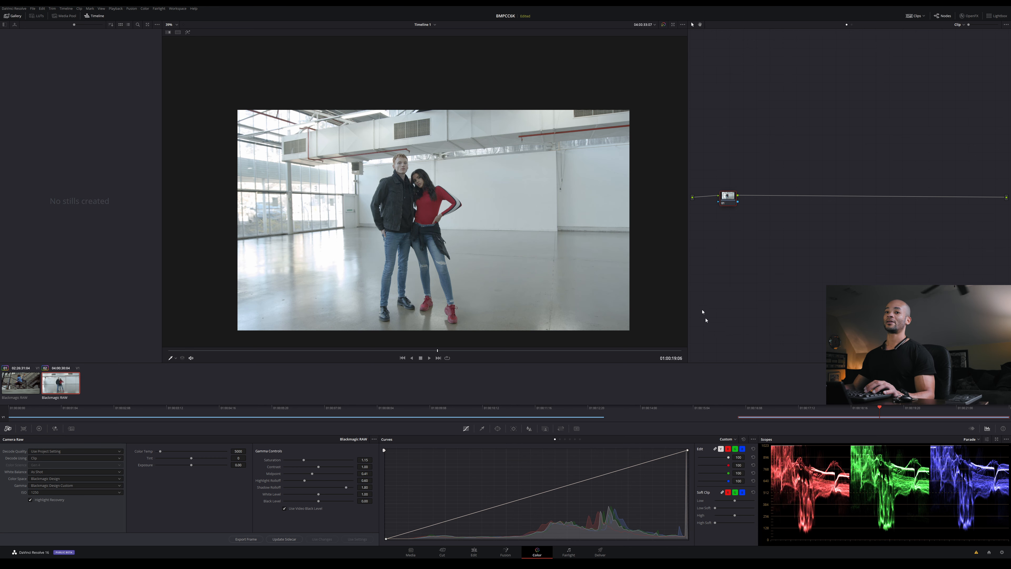
pyautogui.moveTo(731, 196); pyautogui.dragTo(728, 201)
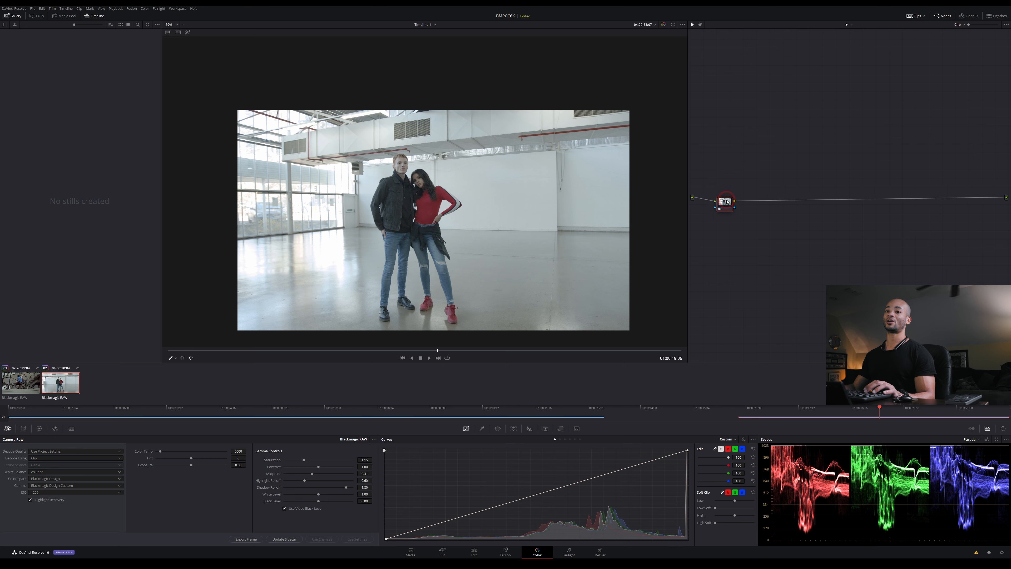
# Pull down the white point of the first node's custom curve and align the node with its source
pyautogui.click(55, 428)
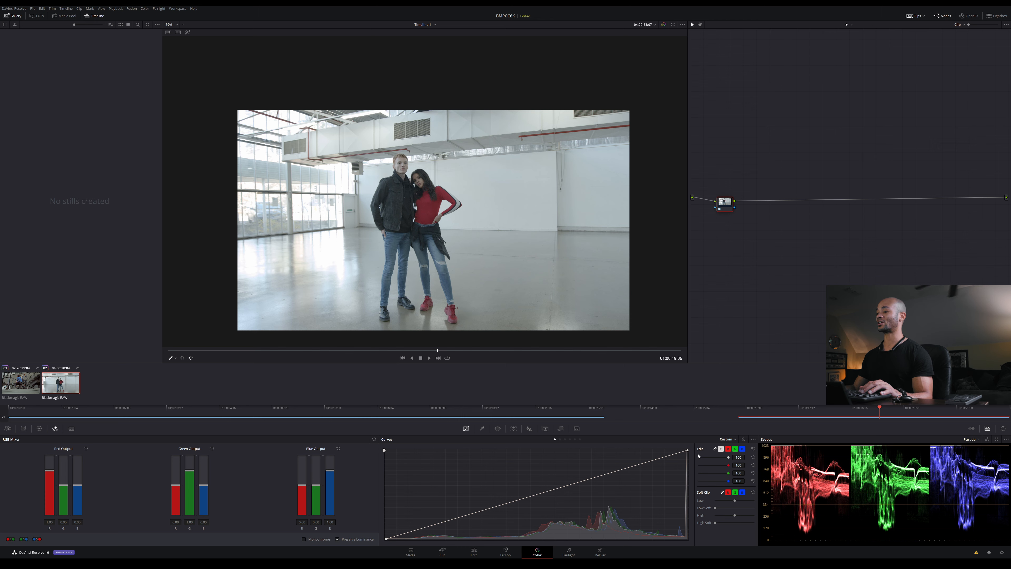
pyautogui.moveTo(688, 452); pyautogui.dragTo(688, 463)
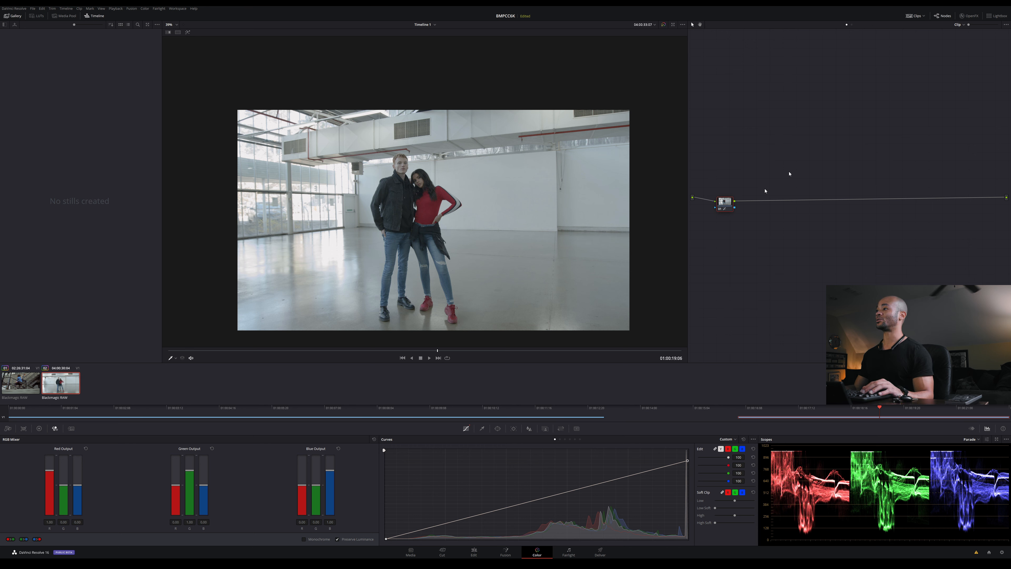
pyautogui.moveTo(724, 207); pyautogui.dragTo(725, 202)
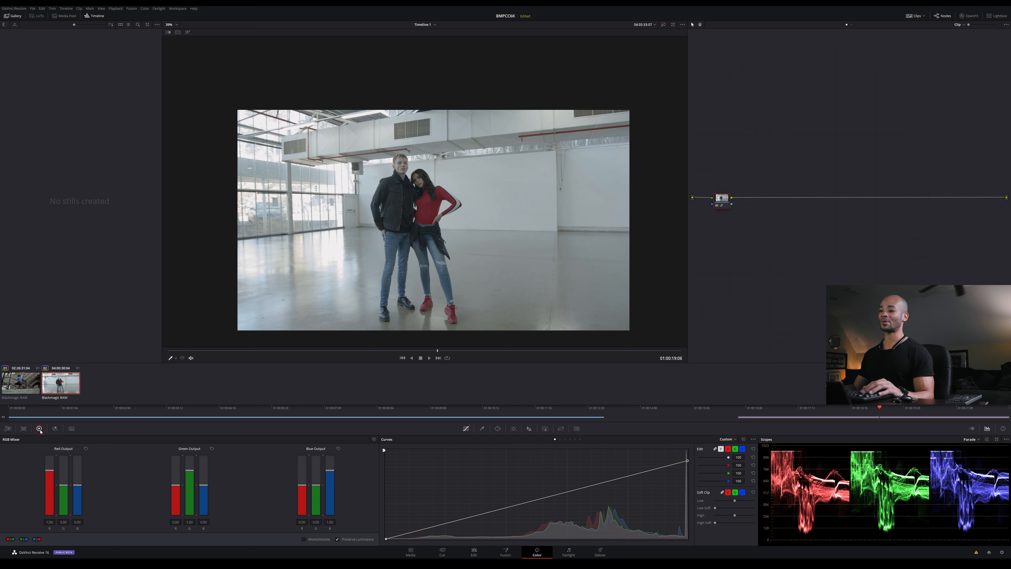
# Raise the first node's Shadows adjustment and set its Highlights adjustment to 0
pyautogui.click(39, 428)
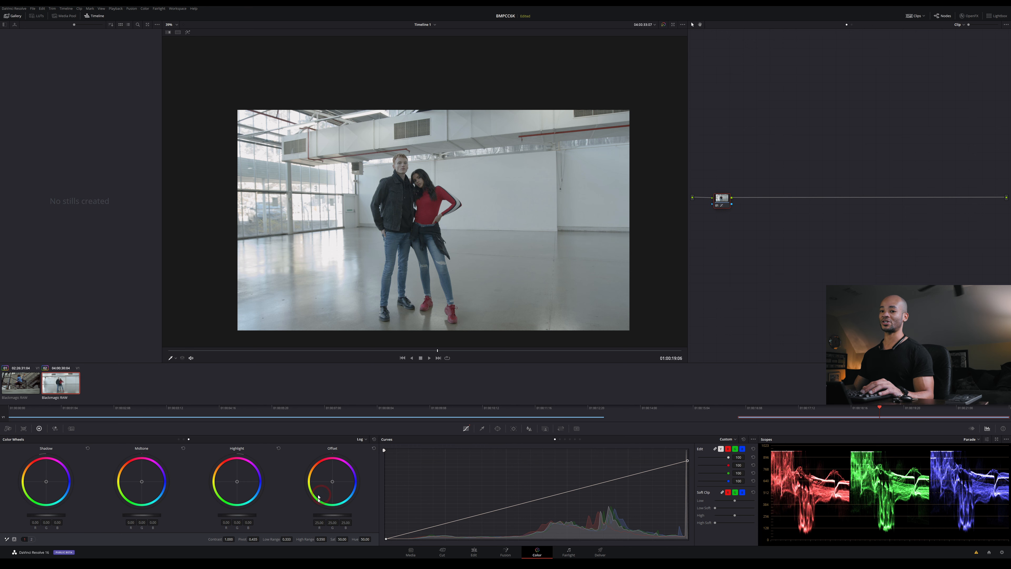
pyautogui.click(32, 540)
pyautogui.moveTo(333, 540); pyautogui.dragTo(341, 539)
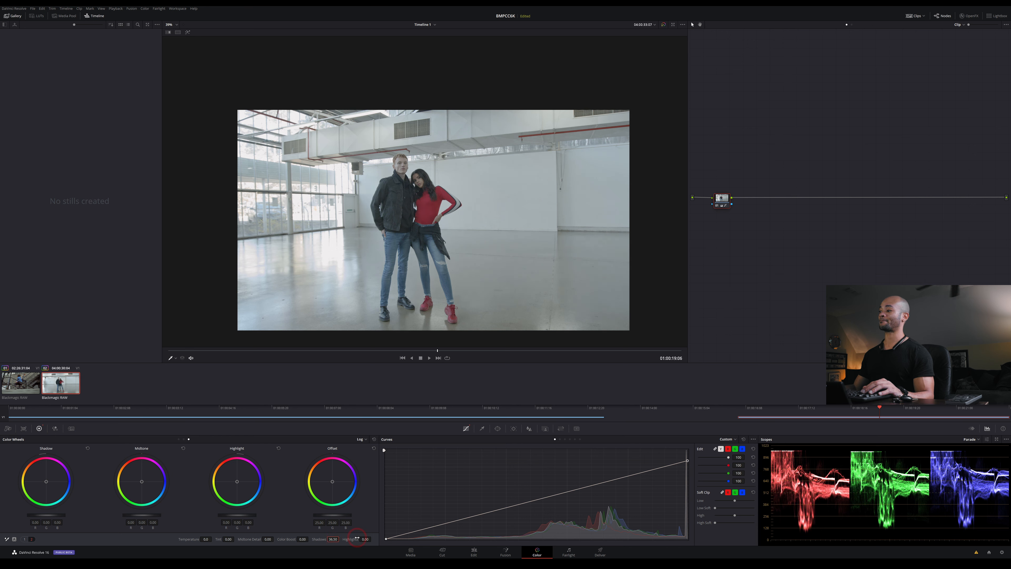
pyautogui.moveTo(366, 541); pyautogui.dragTo(366, 540)
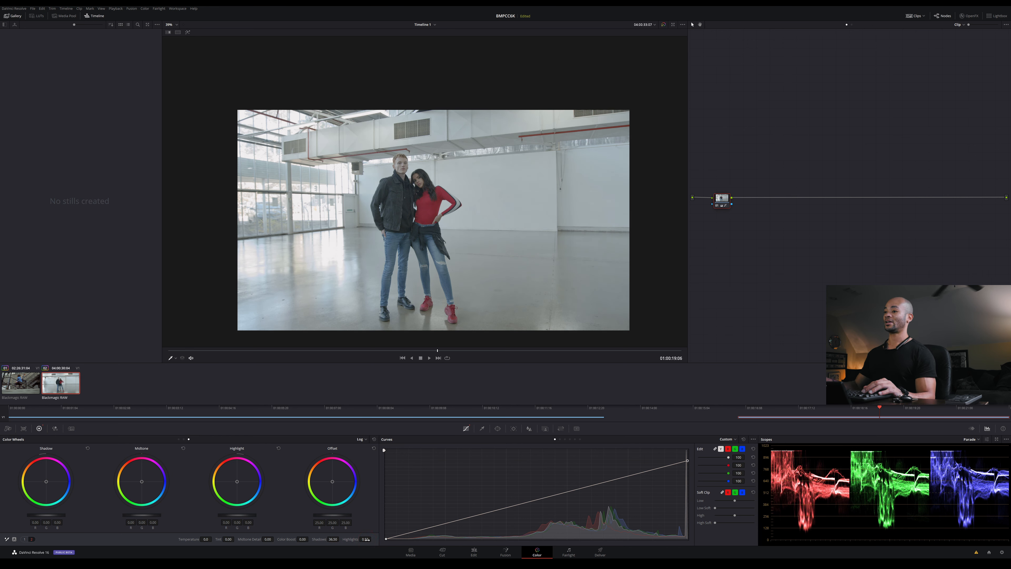
pyautogui.click(366, 540)
pyautogui.write('0')
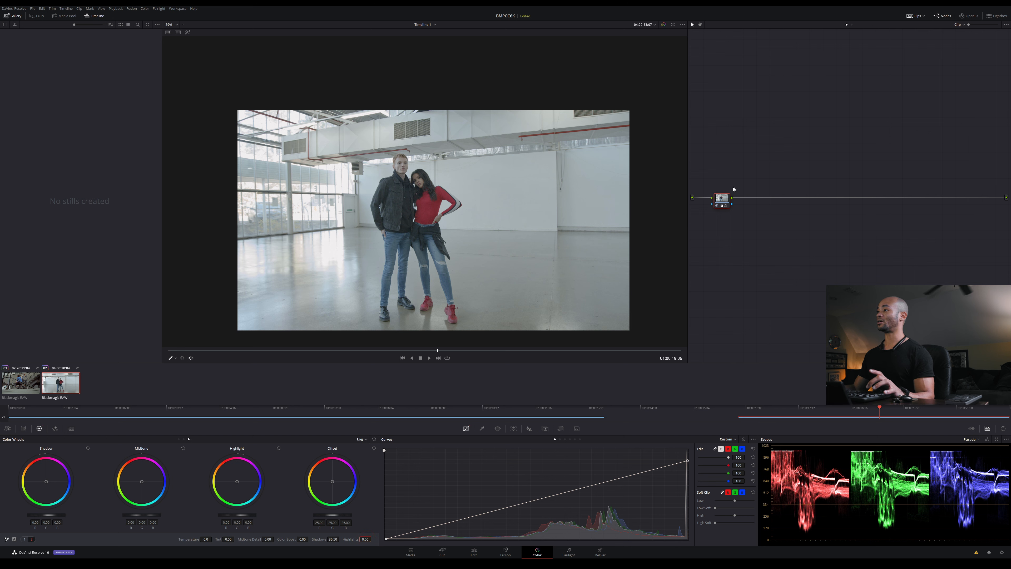
# Add a serial node after the first and raise the red channel of its RGB Mixer Red Output to the maximum
pyautogui.click(722, 200)
pyautogui.hotkey('alt', 's')
pyautogui.click(65, 453)
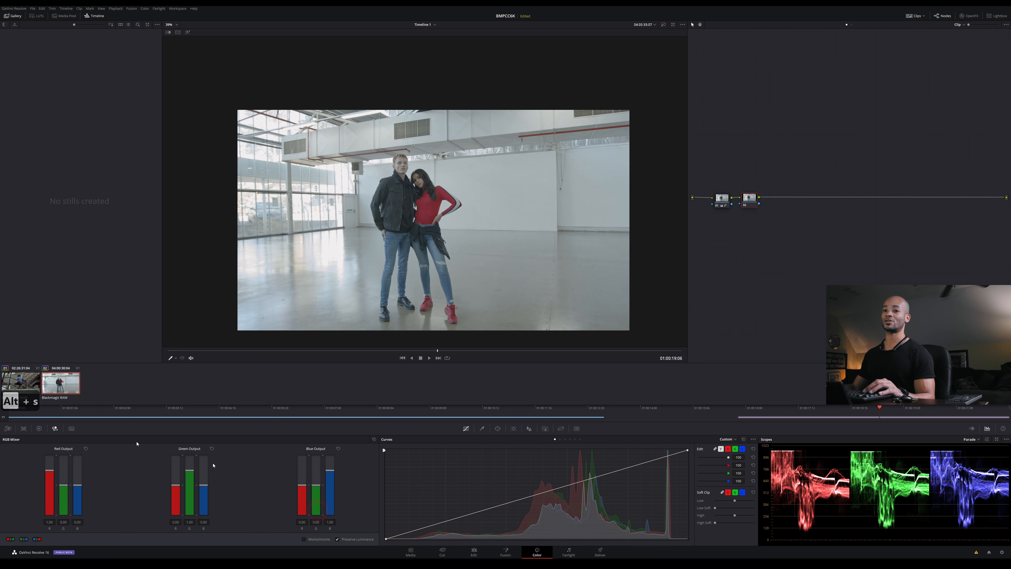
pyautogui.click(41, 428)
pyautogui.click(53, 430)
pyautogui.moveTo(50, 471); pyautogui.dragTo(16, 435)
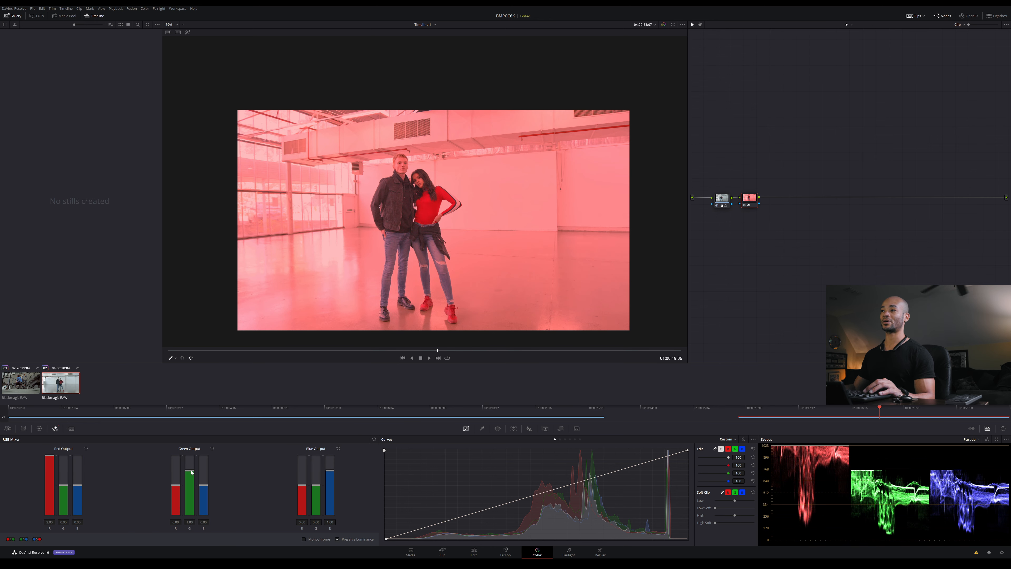
# Raise green in Green Output and blue in Blue Output to the maximum in the RGB Mixer, and set the node's key output gain to 0.5
pyautogui.moveTo(192, 473); pyautogui.dragTo(257, 478)
pyautogui.moveTo(334, 477); pyautogui.dragTo(335, 454)
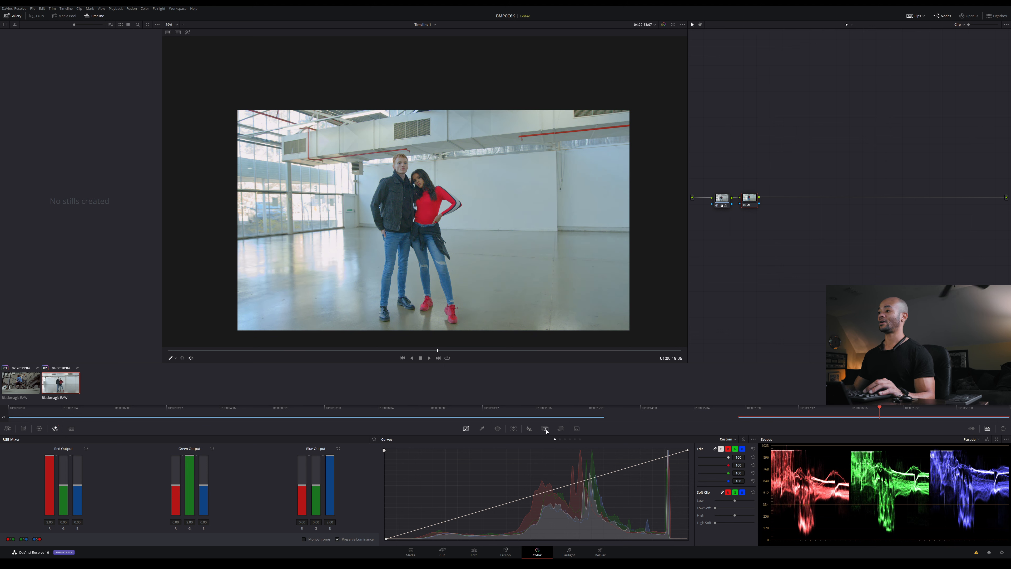
pyautogui.click(562, 430)
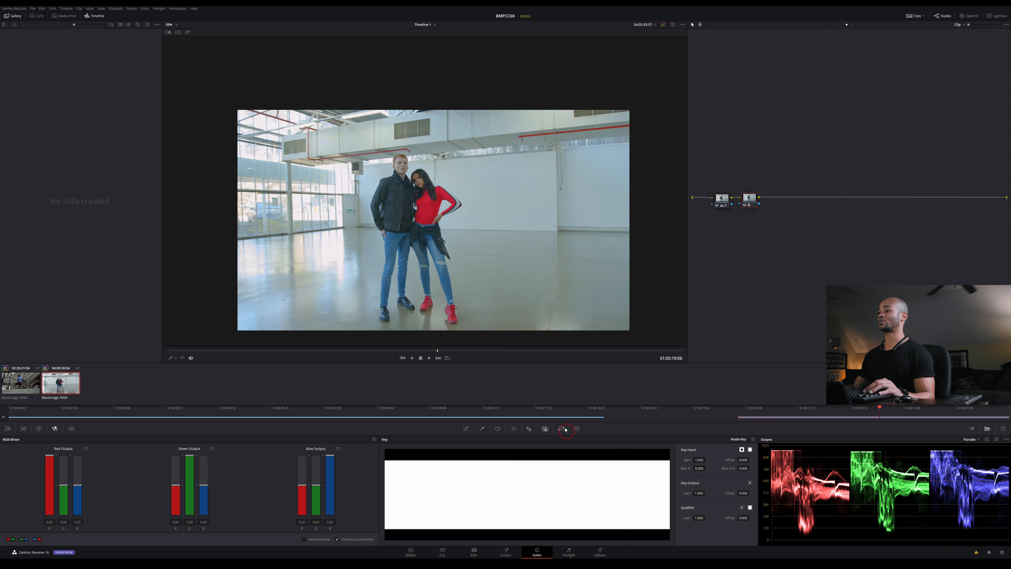
pyautogui.click(538, 429)
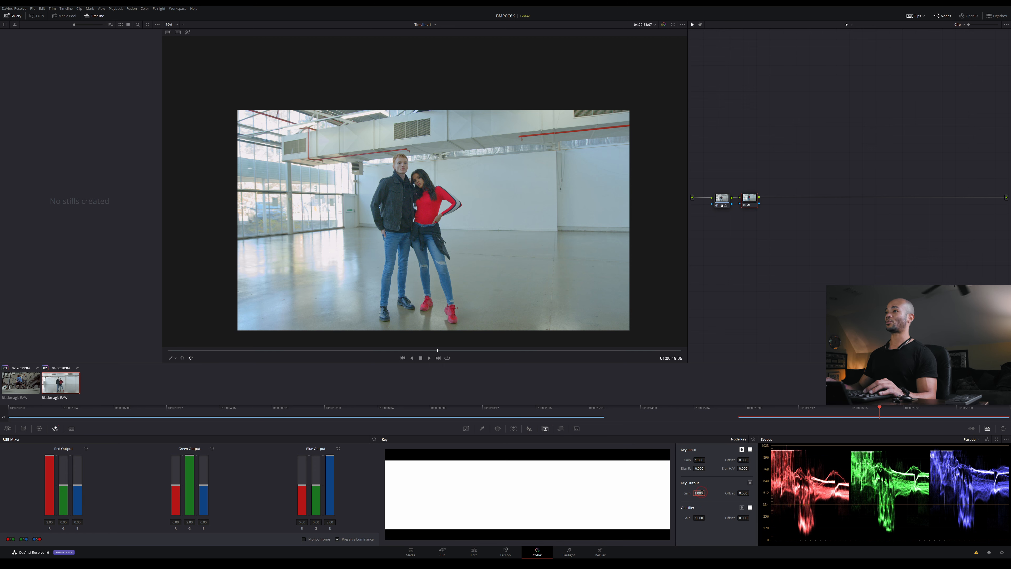
pyautogui.press('BackSpace')
pyautogui.write('.5')
pyautogui.press('Return')
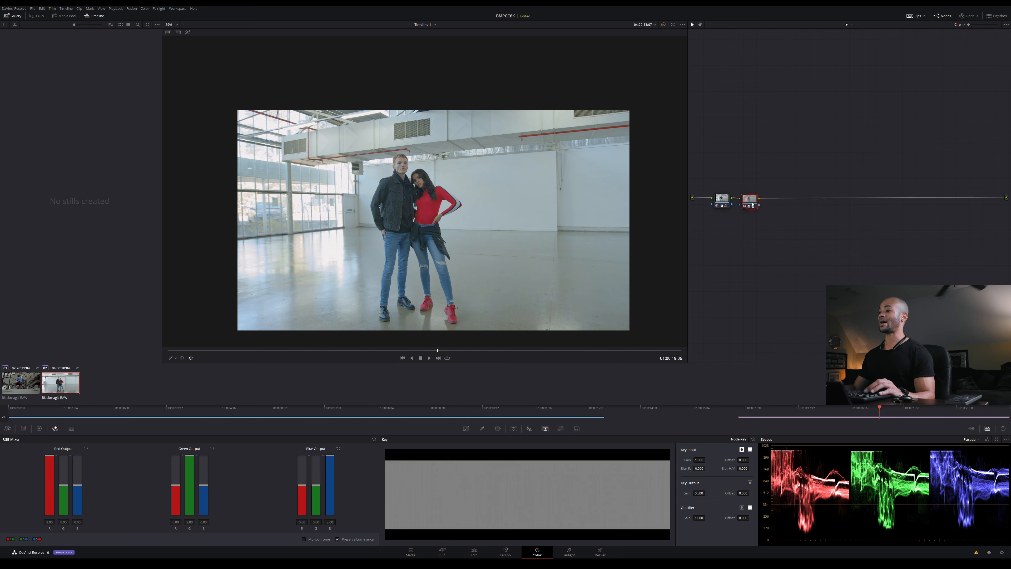
# Add a serial node with a circular window, centred on the couple and stretched into a tall ellipse around them
pyautogui.hotkey('alt', 's')
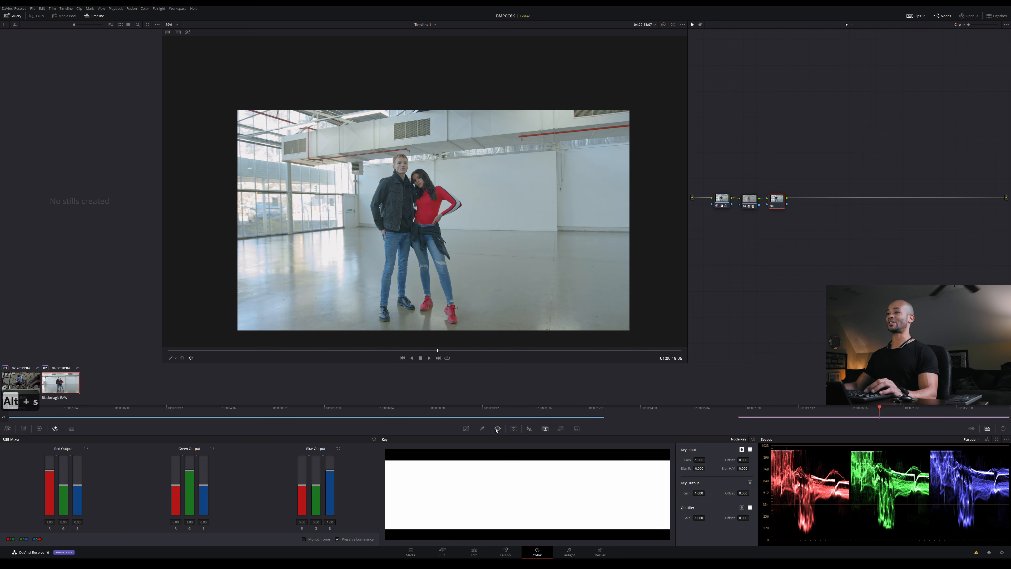
pyautogui.click(498, 429)
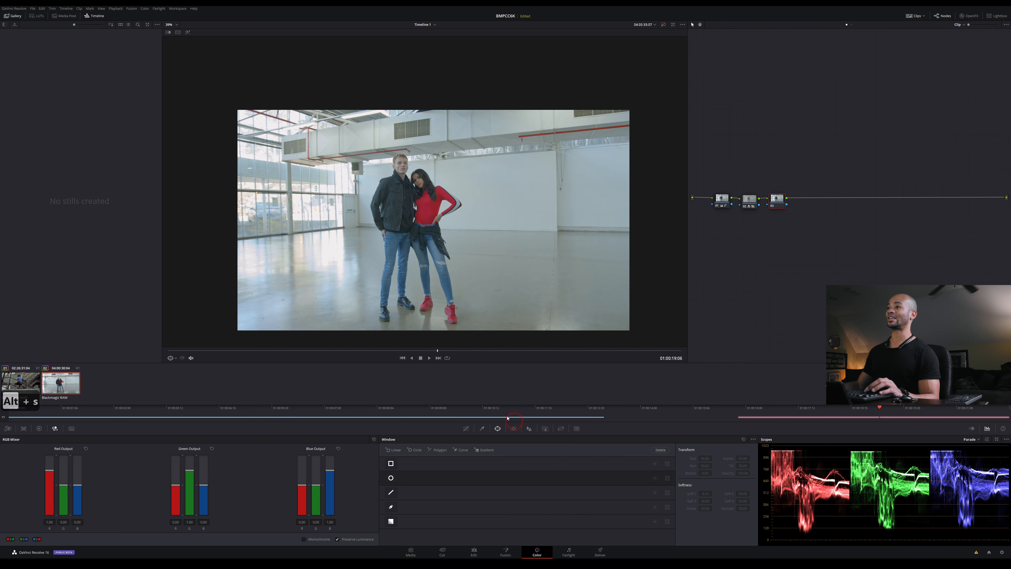
pyautogui.click(391, 478)
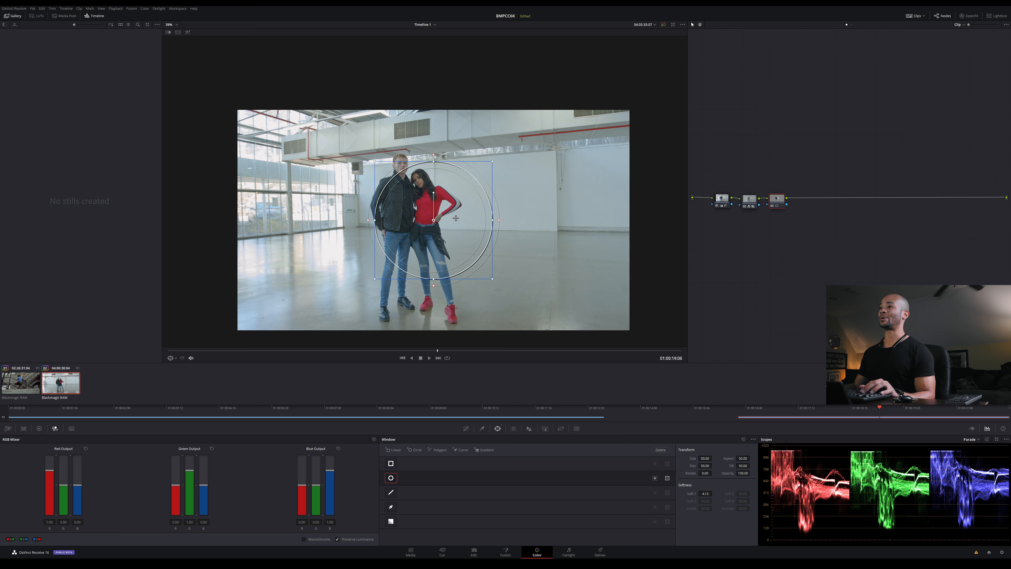
pyautogui.moveTo(452, 218); pyautogui.dragTo(436, 209)
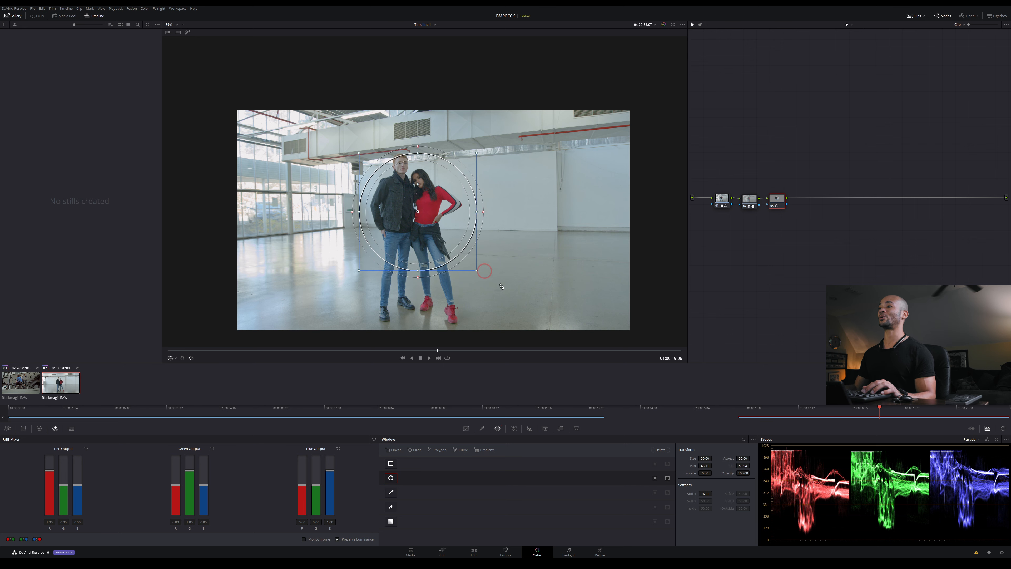
pyautogui.moveTo(414, 275); pyautogui.dragTo(417, 326)
pyautogui.moveTo(416, 246); pyautogui.dragTo(410, 257)
pyautogui.moveTo(472, 341); pyautogui.dragTo(485, 364)
# Greatly increase the circular window's softness and check the masked area with the highlight view
pyautogui.moveTo(705, 493); pyautogui.dragTo(766, 494)
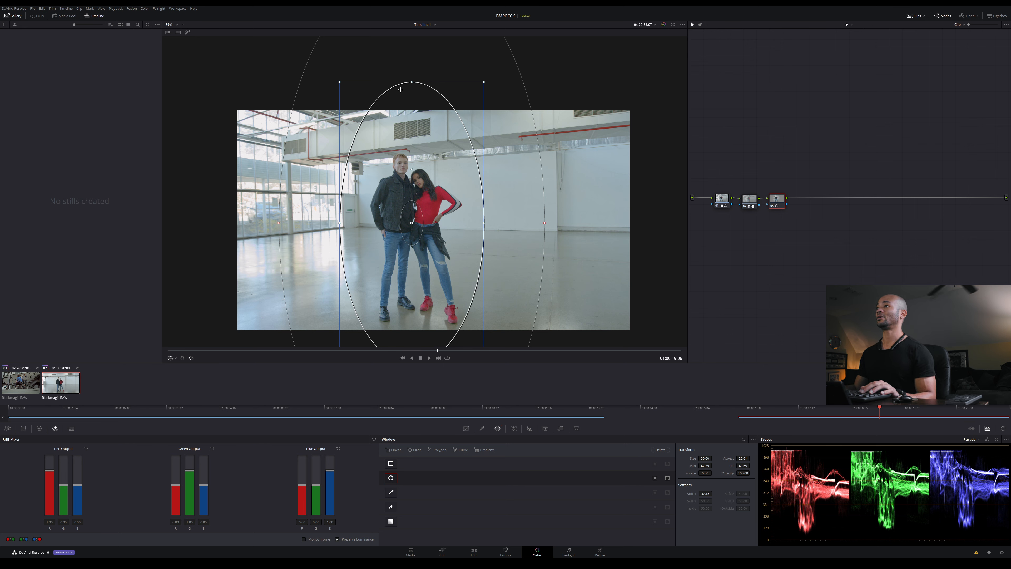
pyautogui.click(189, 32)
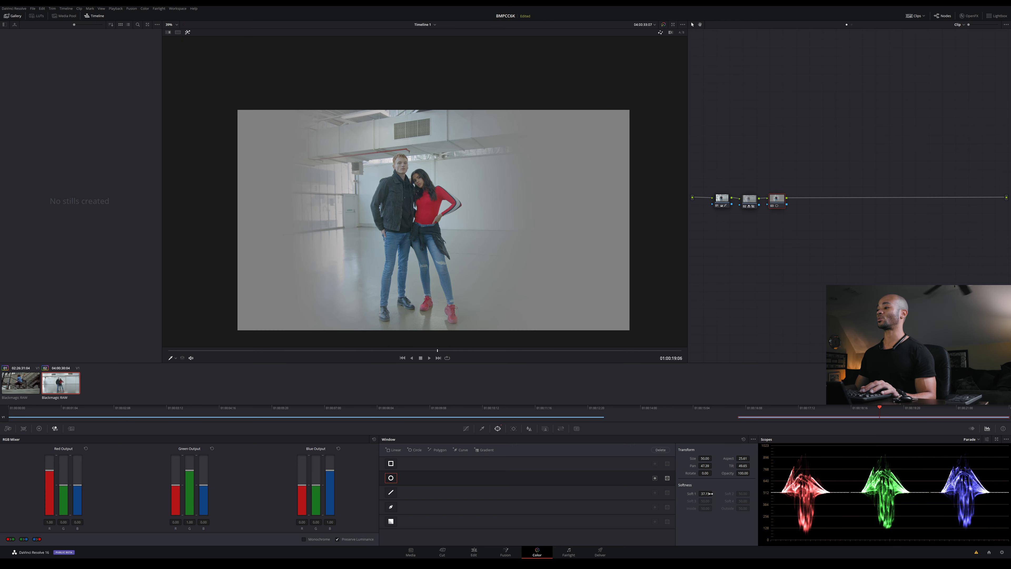
pyautogui.click(188, 33)
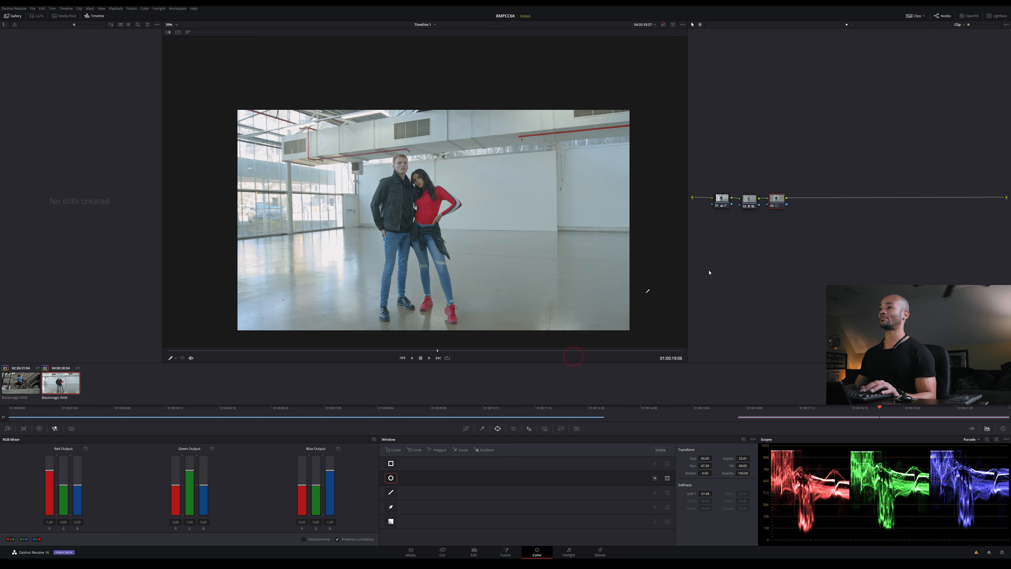
# Brighten the windowed area by slightly raising its gamma and increasing Shadows in the Primaries Bars, and try a small offset increase
pyautogui.click(39, 429)
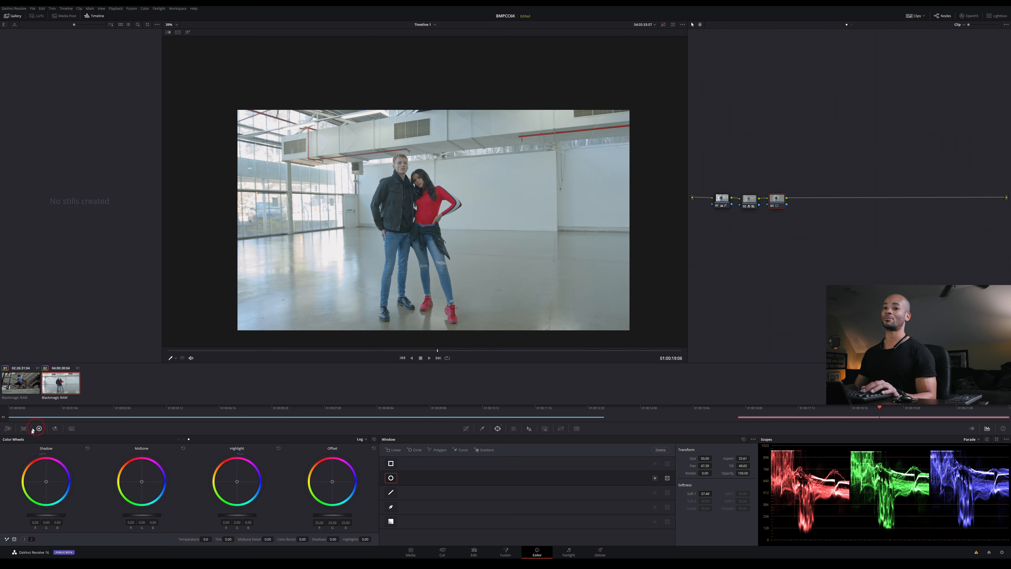
pyautogui.click(361, 440)
pyautogui.click(376, 449)
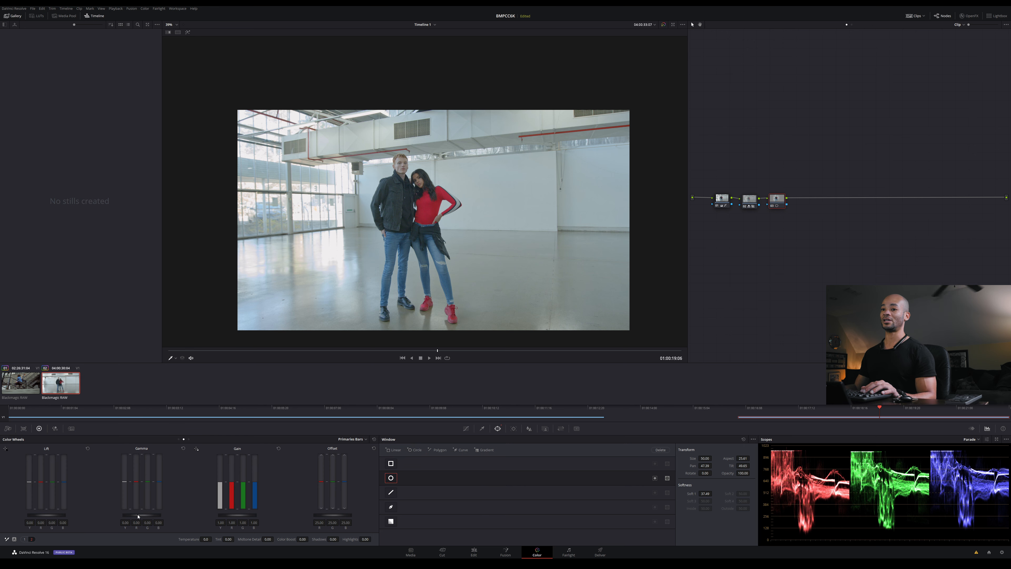
pyautogui.moveTo(138, 516); pyautogui.dragTo(145, 515)
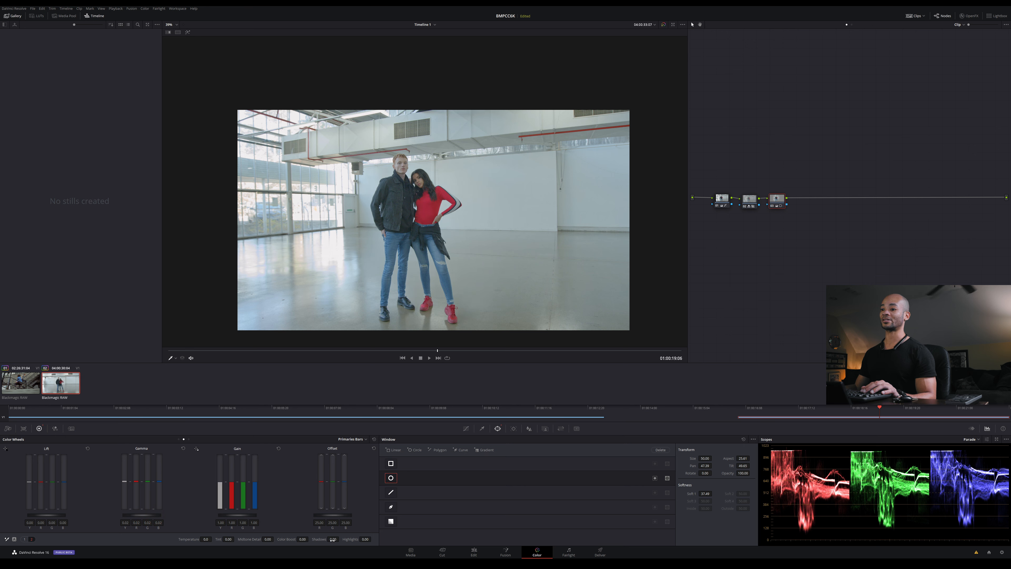
pyautogui.moveTo(321, 539); pyautogui.dragTo(341, 539)
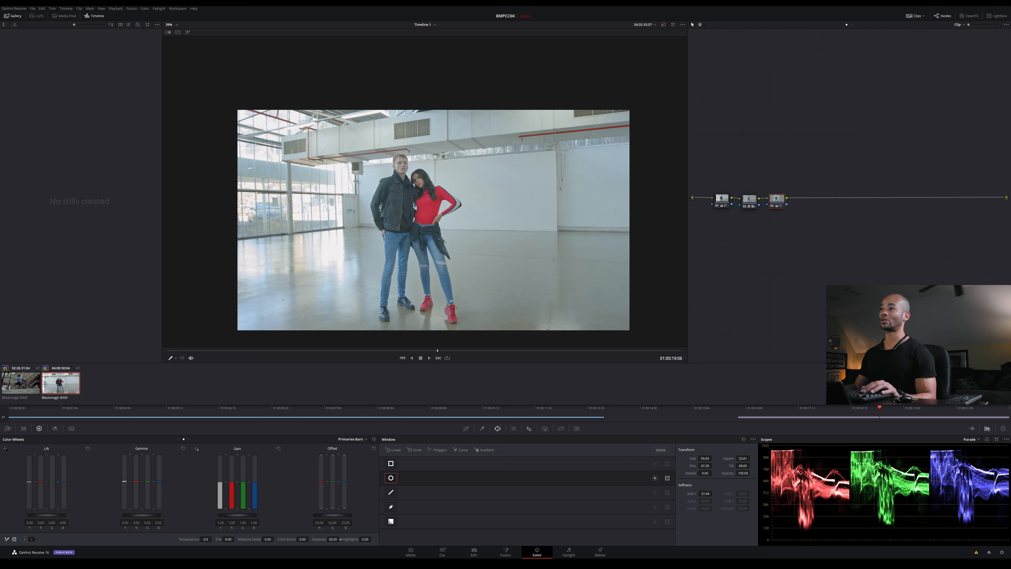
pyautogui.moveTo(328, 516); pyautogui.dragTo(330, 516)
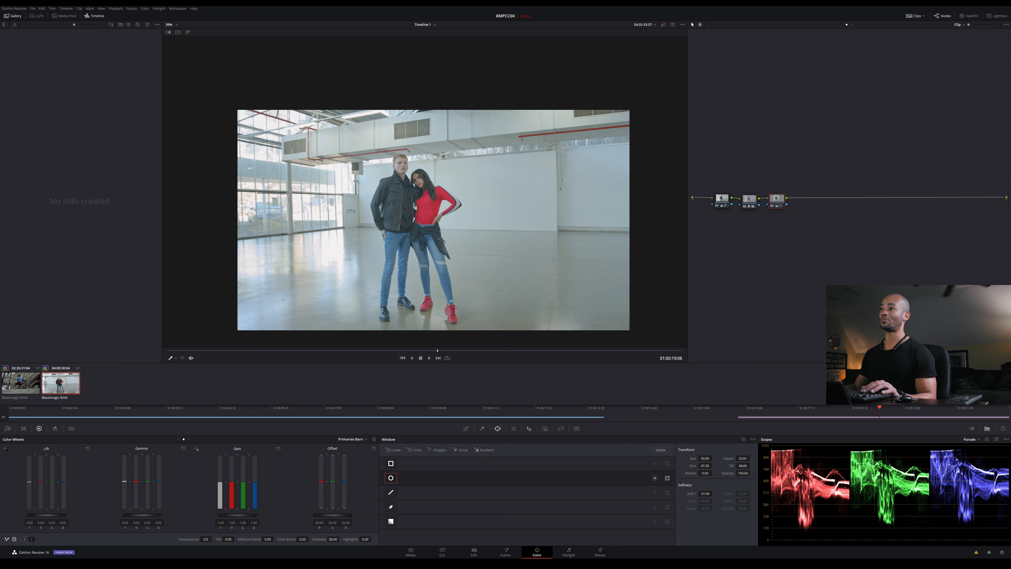
pyautogui.click(315, 516)
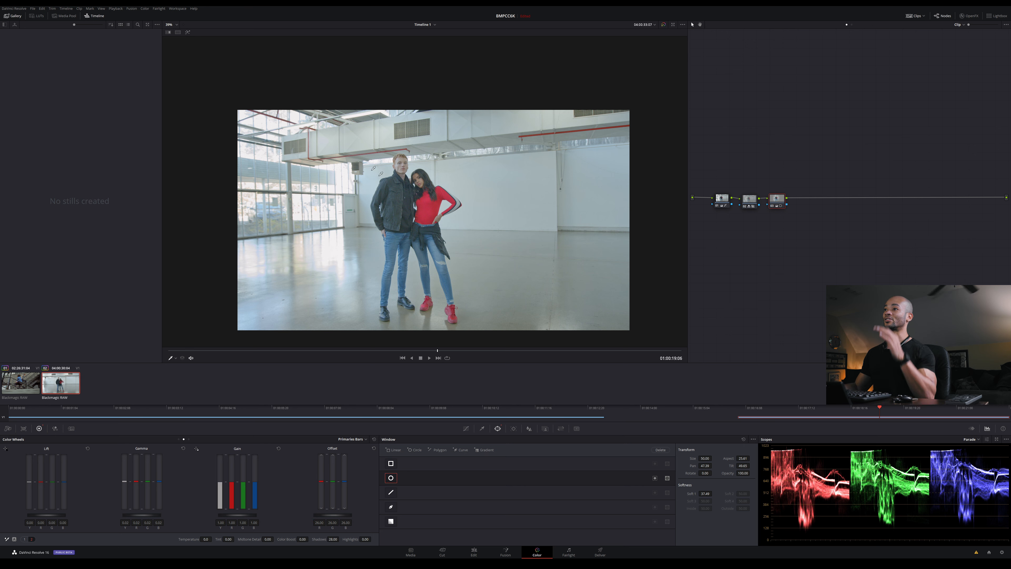
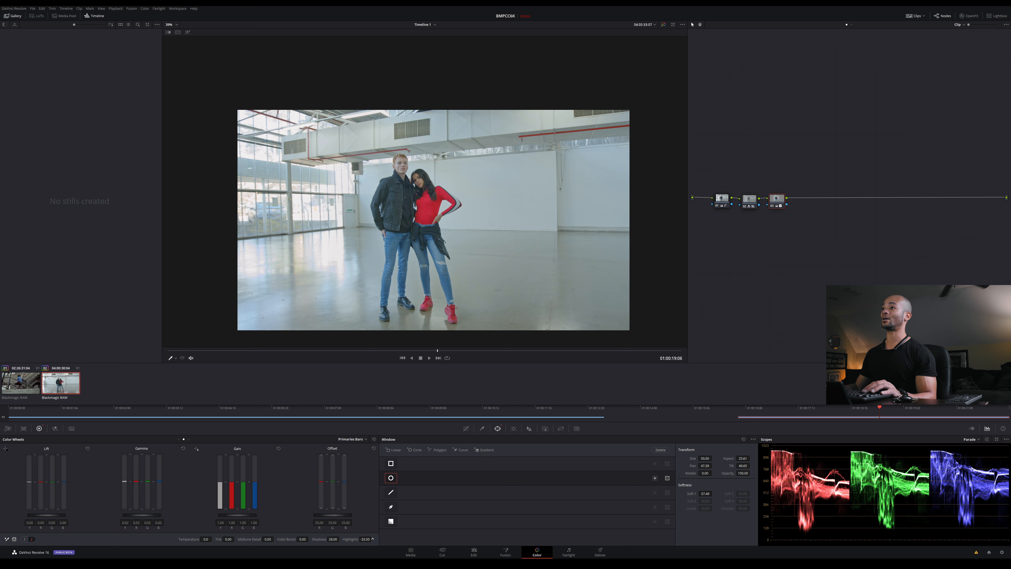
# Toggle the windowed node off and on to compare the couple's brightness before and after
pyautogui.click(773, 207)
pyautogui.click(773, 207)
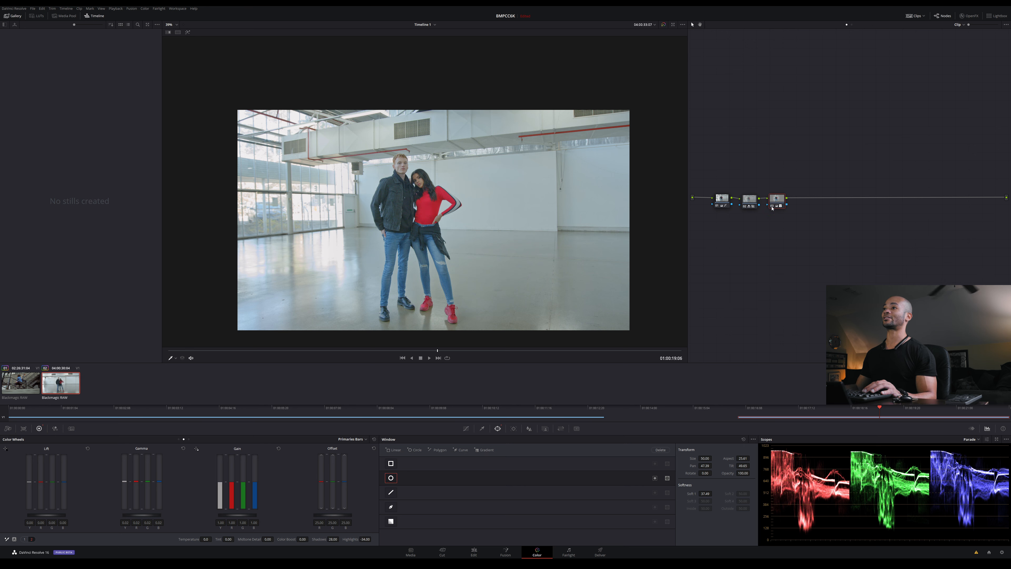
pyautogui.click(773, 206)
pyautogui.click(772, 207)
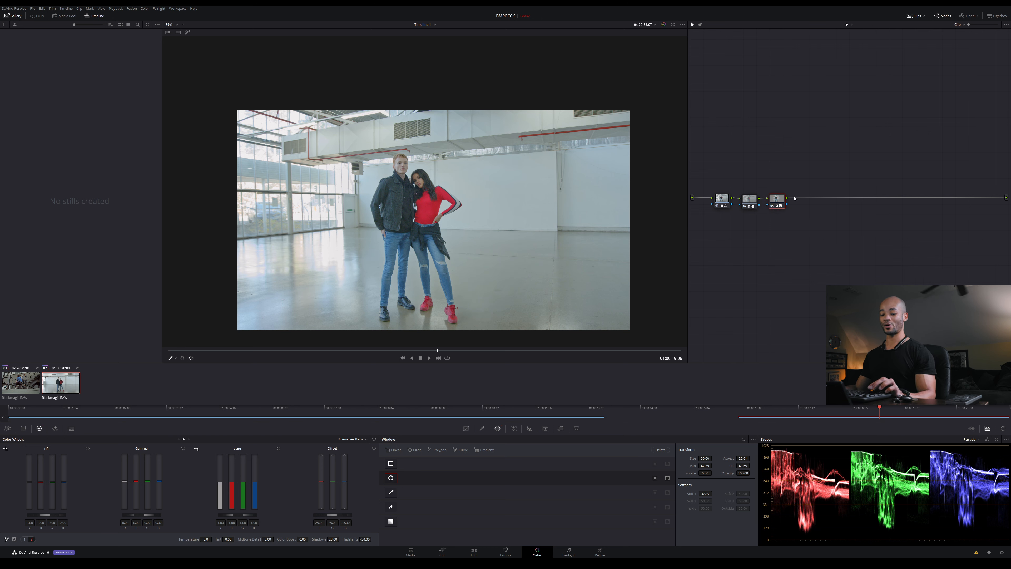
# Add a serial node after the windowed node, add a layer node beneath it, and tidy the node layout
pyautogui.hotkey('alt', 's')
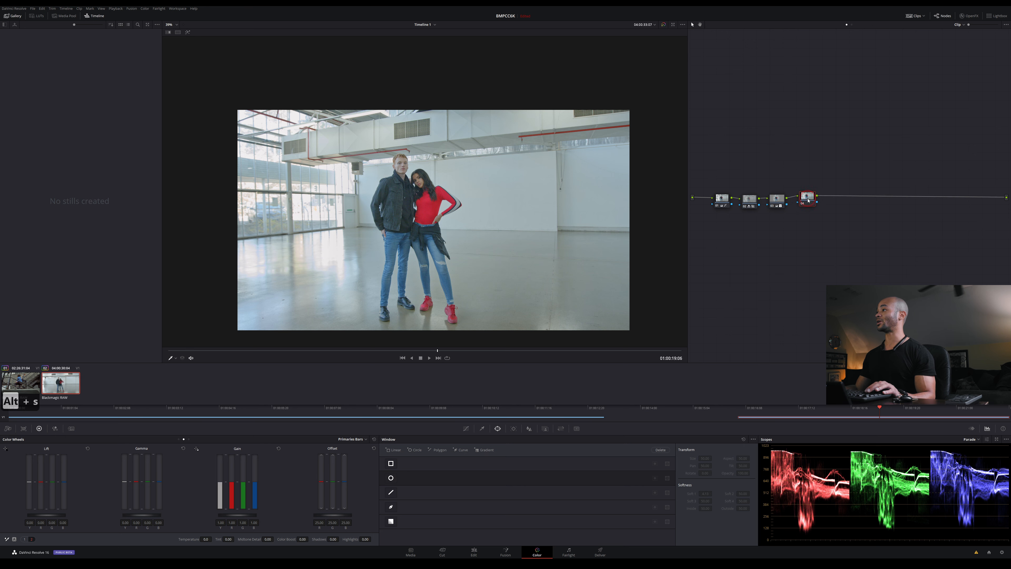
pyautogui.hotkey('alt', 'l')
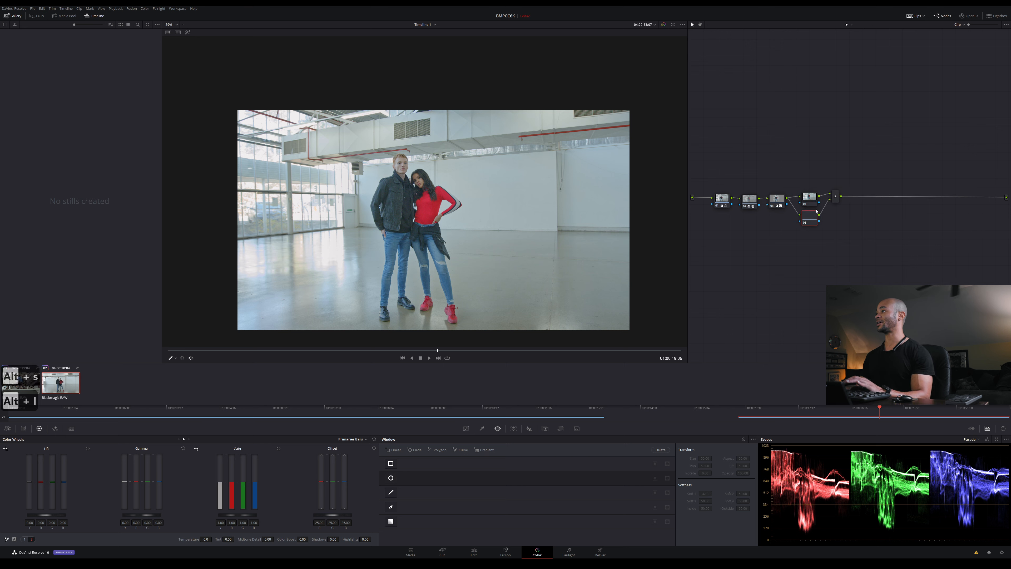
pyautogui.moveTo(779, 203); pyautogui.dragTo(747, 200)
pyautogui.click(810, 217)
pyautogui.click(815, 197)
pyautogui.moveTo(835, 197); pyautogui.dragTo(836, 198)
# Turn the lower layer node black and white by enabling Monochrome in its RGB Mixer
pyautogui.click(813, 218)
pyautogui.click(55, 429)
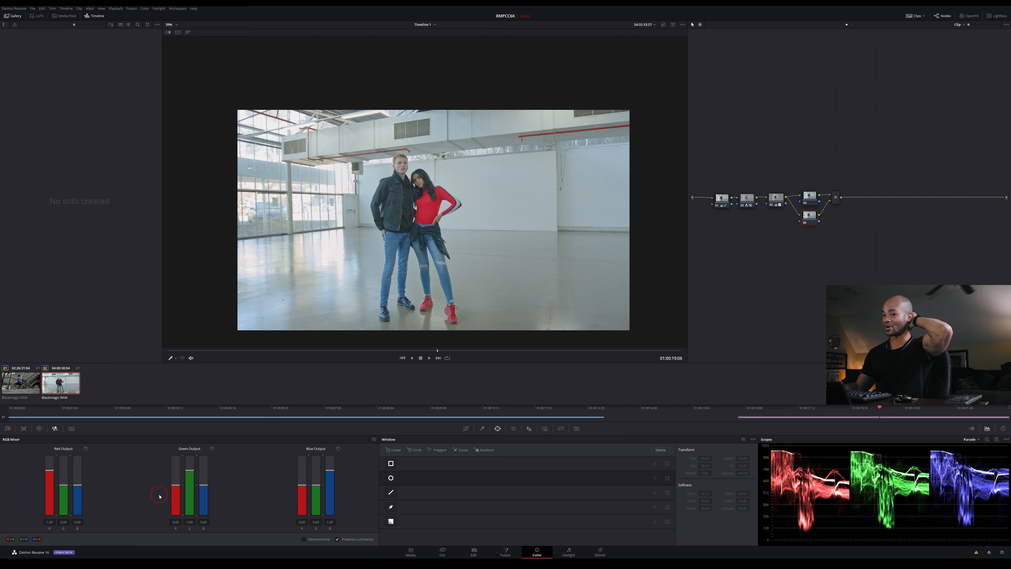
pyautogui.click(304, 540)
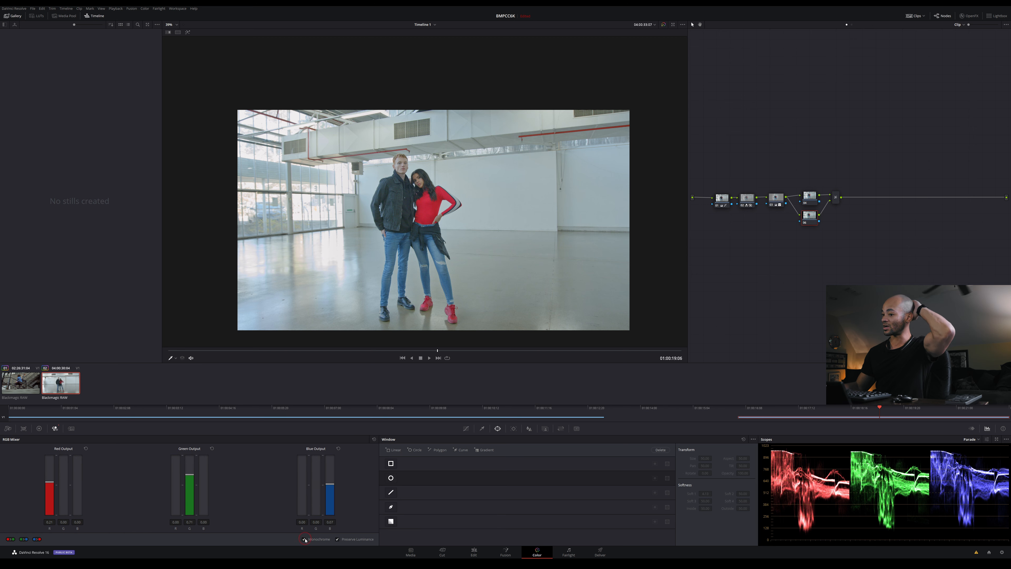
pyautogui.click(39, 428)
pyautogui.click(881, 168)
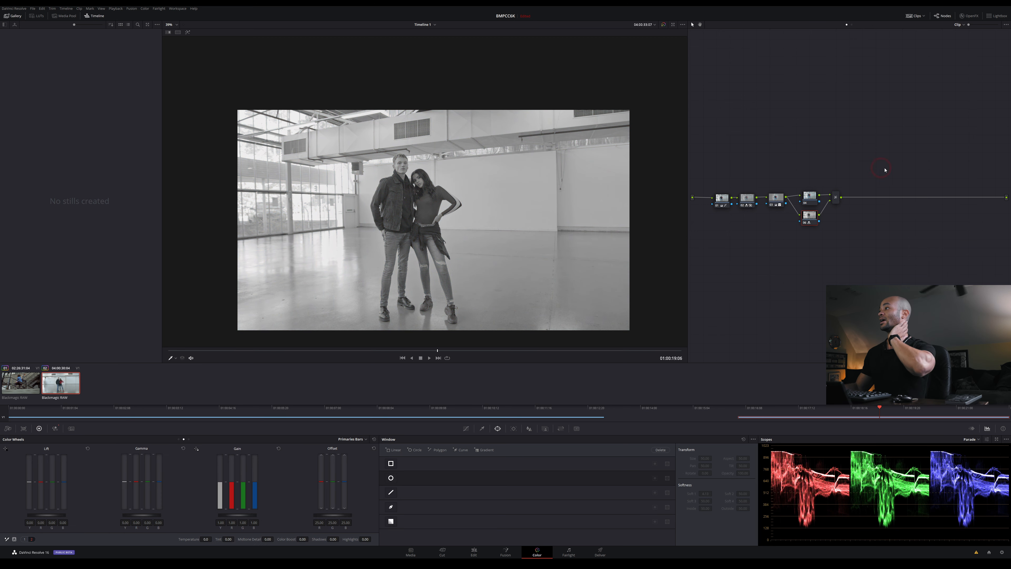
# Set the layer mixer's composite mode to Softlight and inspect the couple up close and in the full frame
pyautogui.rightClick(836, 198)
pyautogui.moveTo(868, 234)
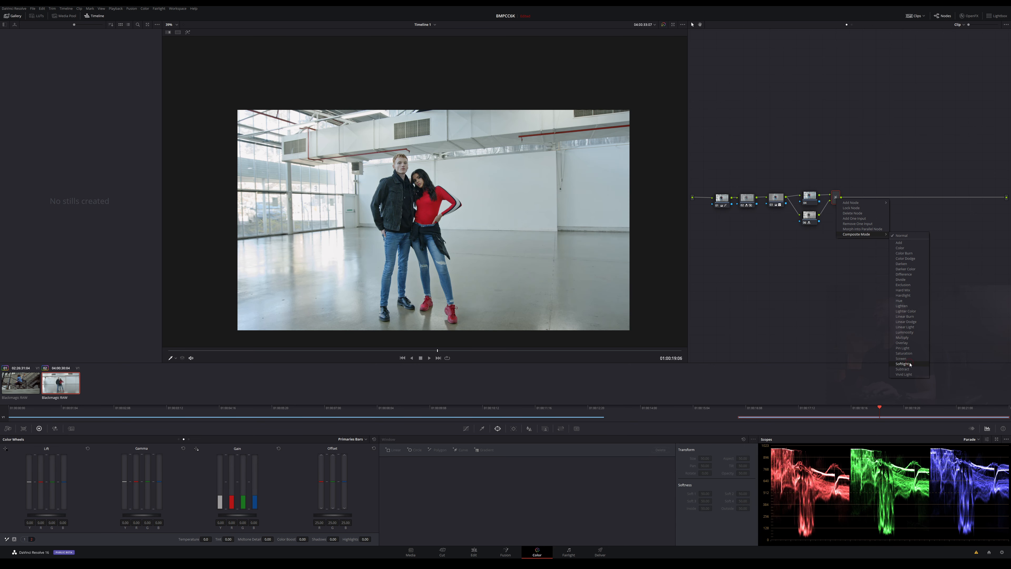
pyautogui.click(898, 332)
pyautogui.scroll(3, 351, 246)
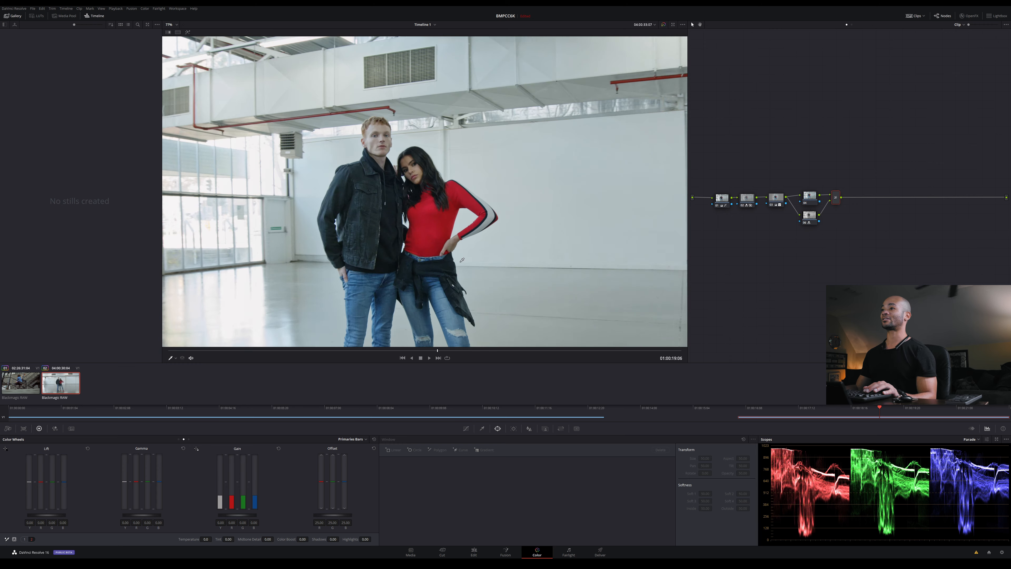
pyautogui.scroll(-2, 451, 244)
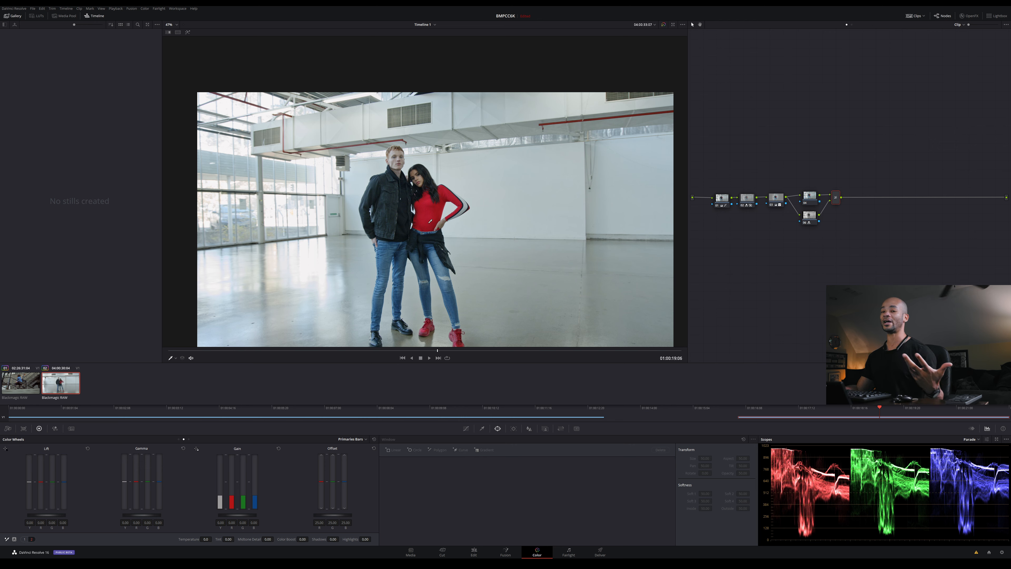
pyautogui.scroll(-1, 430, 221)
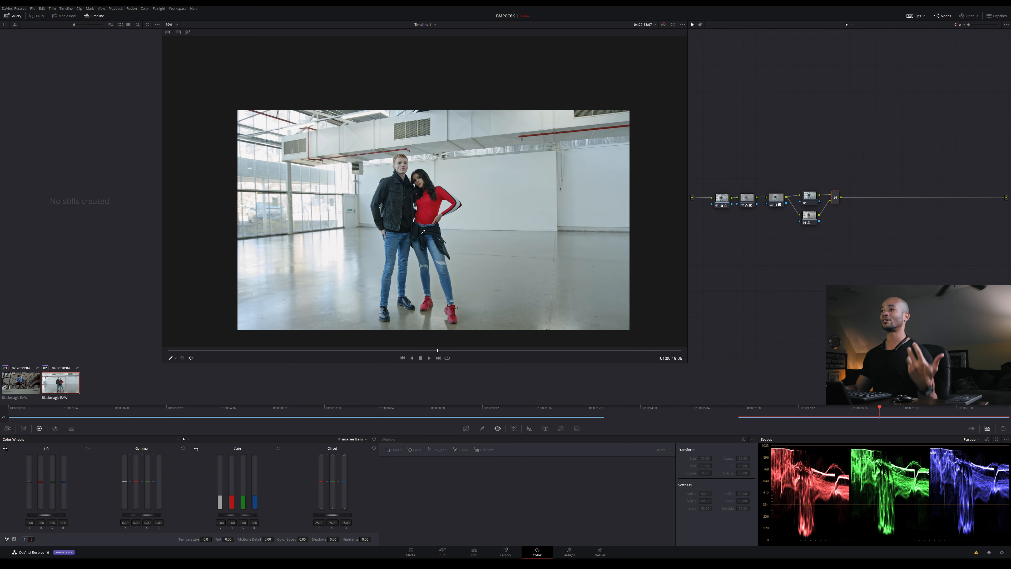
pyautogui.scroll(-1, 423, 234)
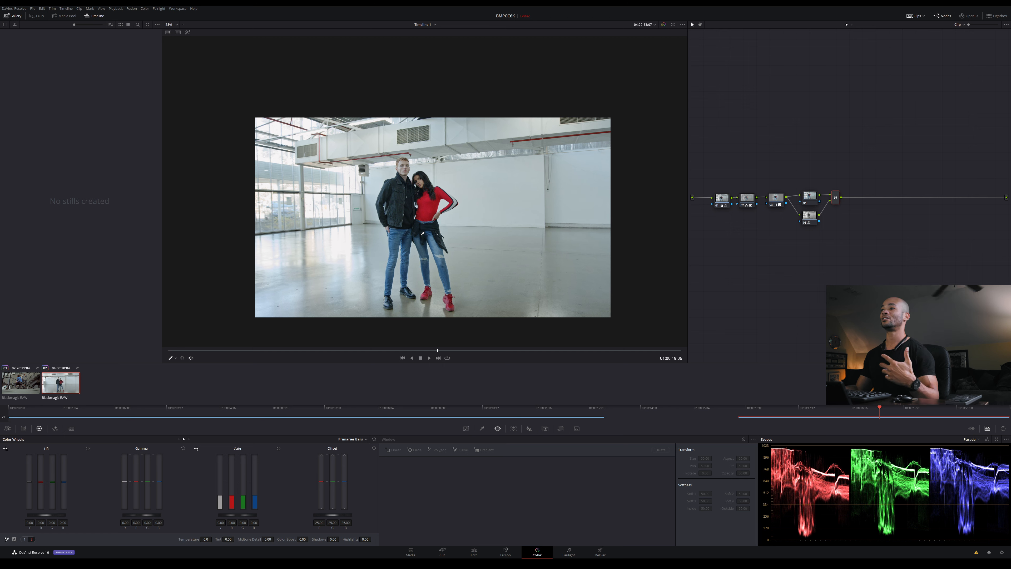
pyautogui.scroll(2, 423, 234)
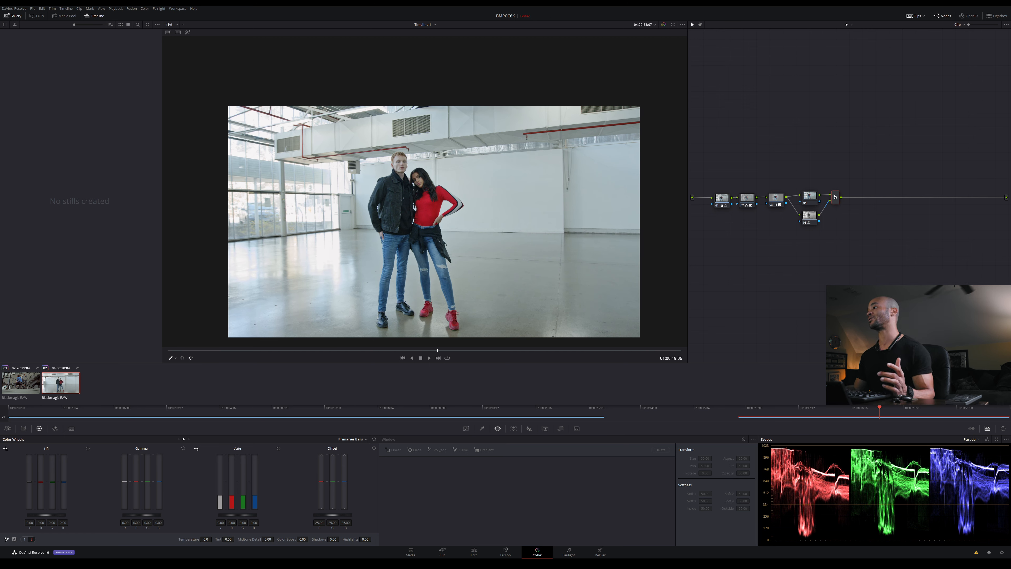
# Select the two layer nodes and their mixer and toggle them to compare the image with and without the Softlight contrast
pyautogui.moveTo(848, 176); pyautogui.dragTo(799, 259)
pyautogui.hotkey('ctrl', 'd')
pyautogui.hotkey('ctrl', 'd')
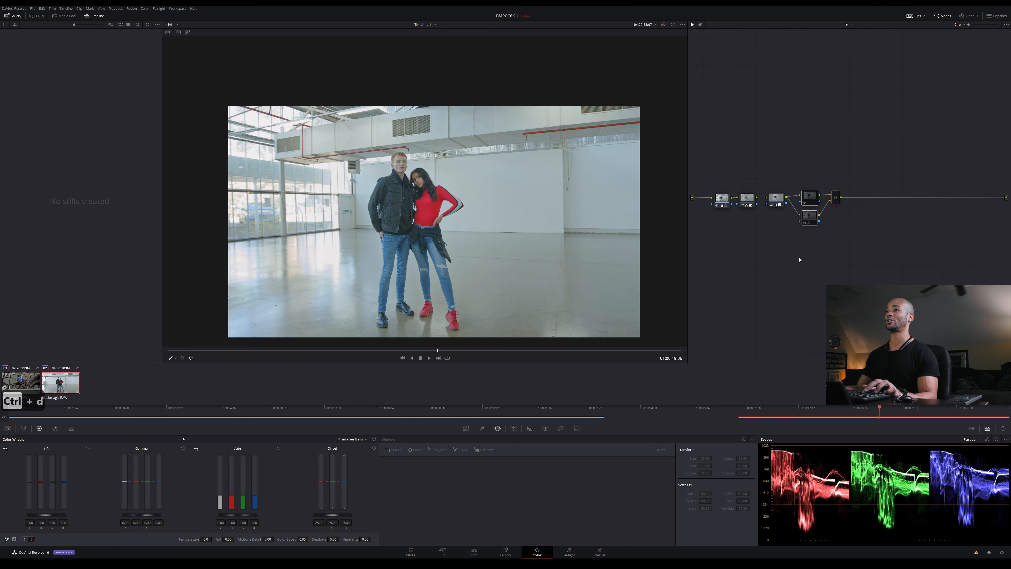
# Toggle all nodes off and on to compare the full grade with the original, and open the Motion Effects settings
pyautogui.moveTo(896, 165); pyautogui.dragTo(711, 265)
pyautogui.hotkey('ctrl', 'd')
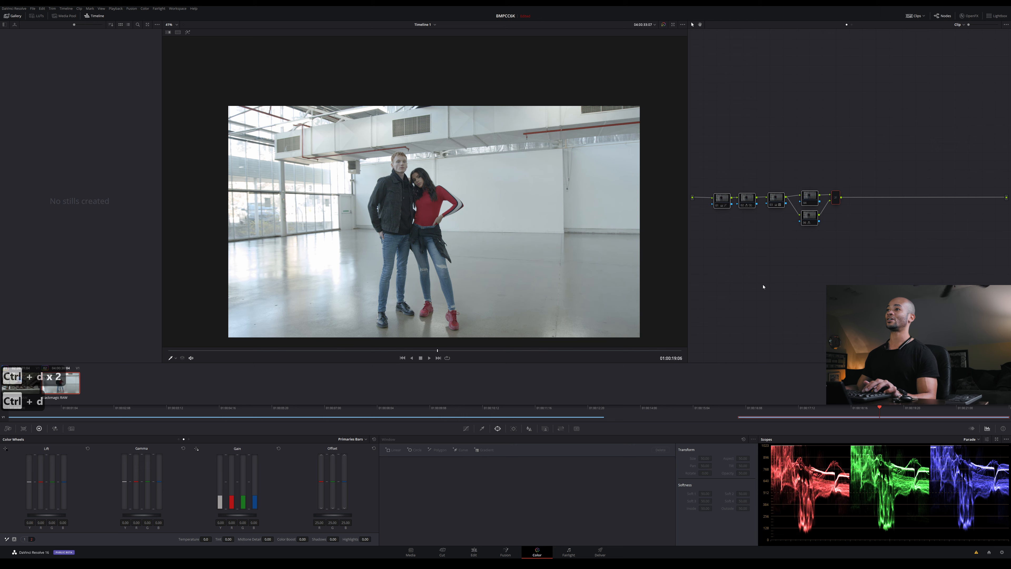
pyautogui.hotkey('ctrl', 'd')
pyautogui.hotkey('ctrl', 'd')
pyautogui.hotkey('ctrl', 'd')
pyautogui.hotkey('ctrl', 'd')
pyautogui.hotkey('ctrl', 'd')
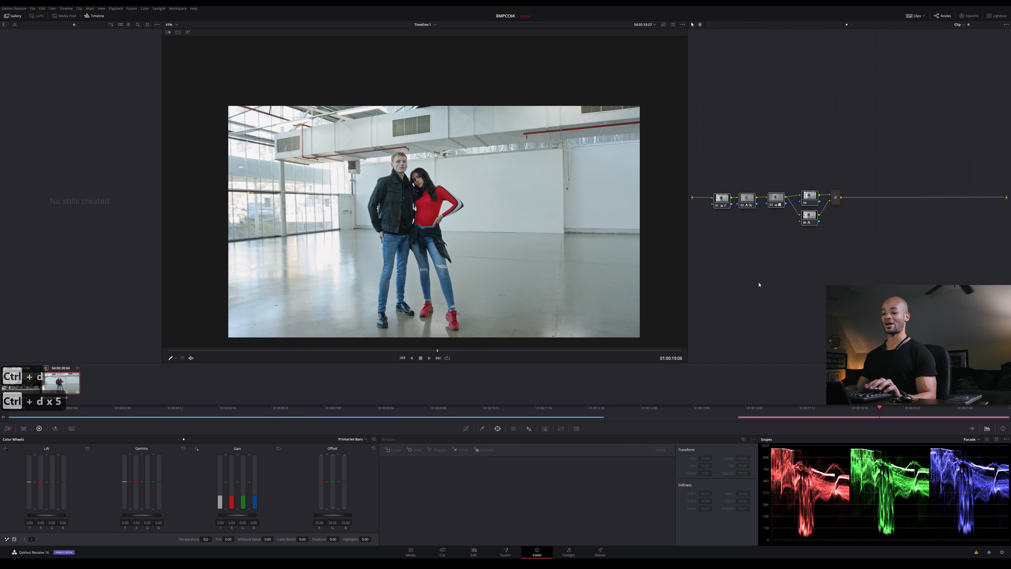
pyautogui.hotkey('ctrl', 'd')
pyautogui.click(71, 428)
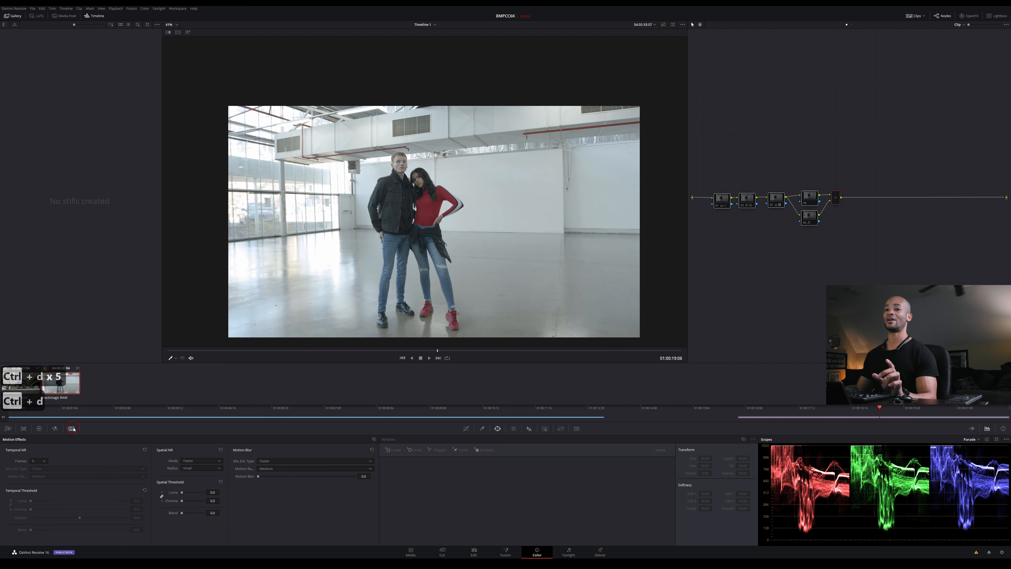
# Switch the clip's Camera Raw decoding to Project and back to Clip to compare the two ungraded images
pyautogui.click(7, 428)
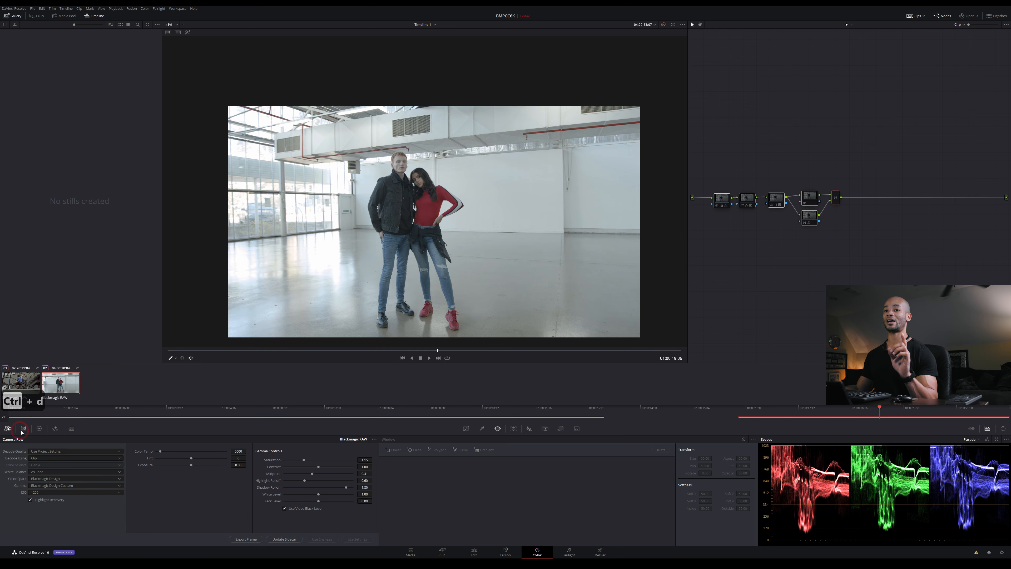
pyautogui.click(51, 460)
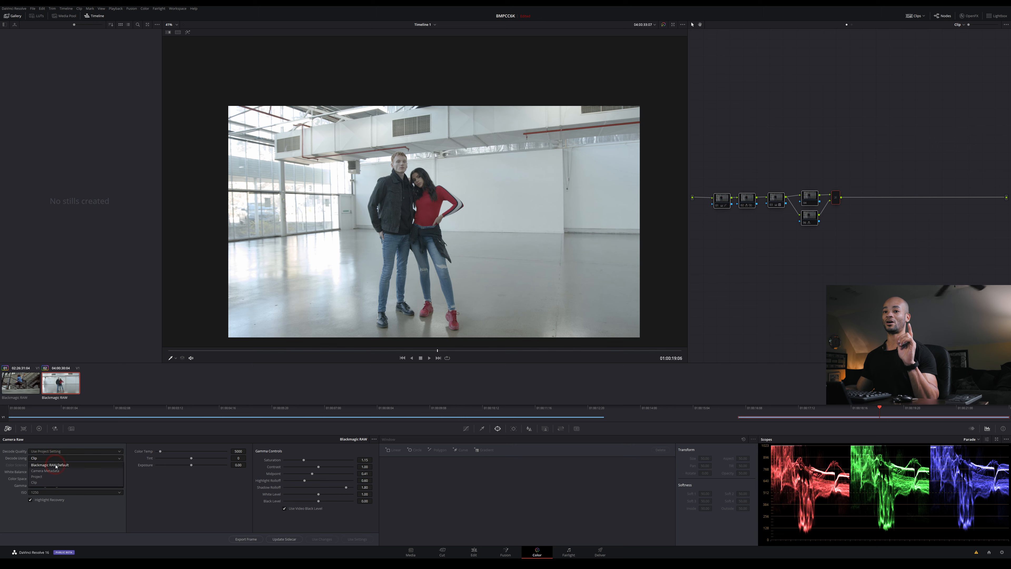
pyautogui.click(62, 477)
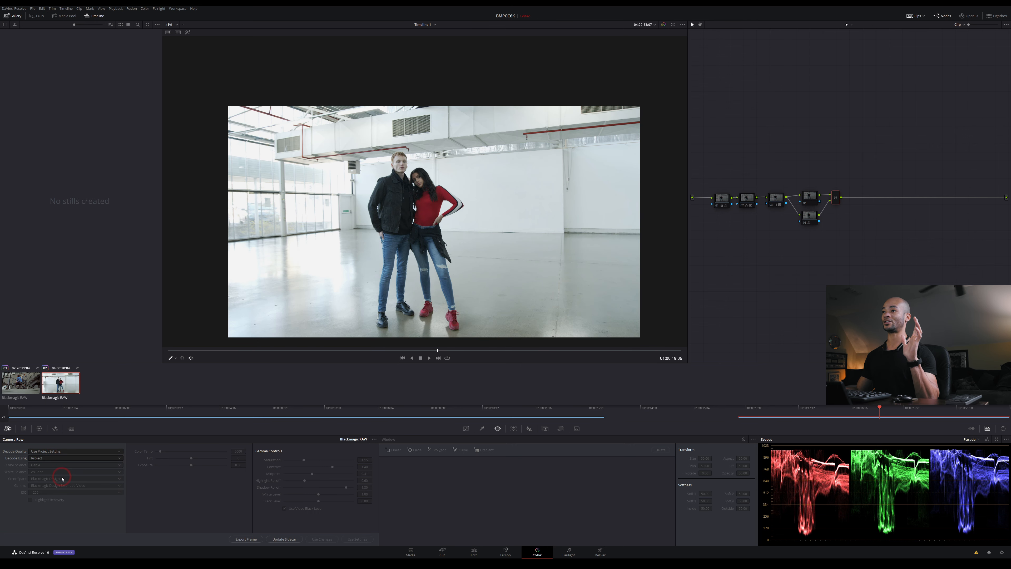
pyautogui.click(65, 459)
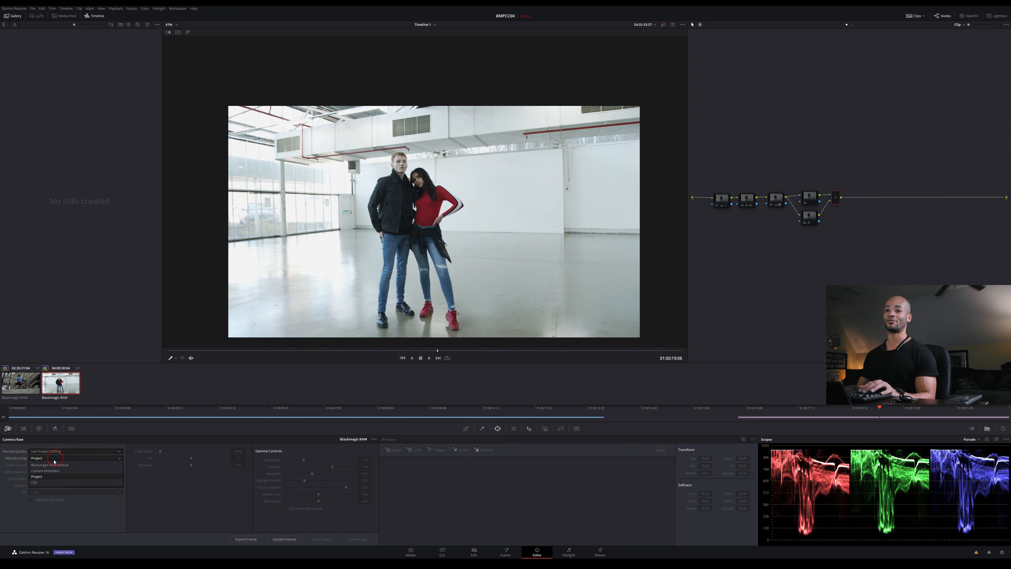
pyautogui.click(49, 480)
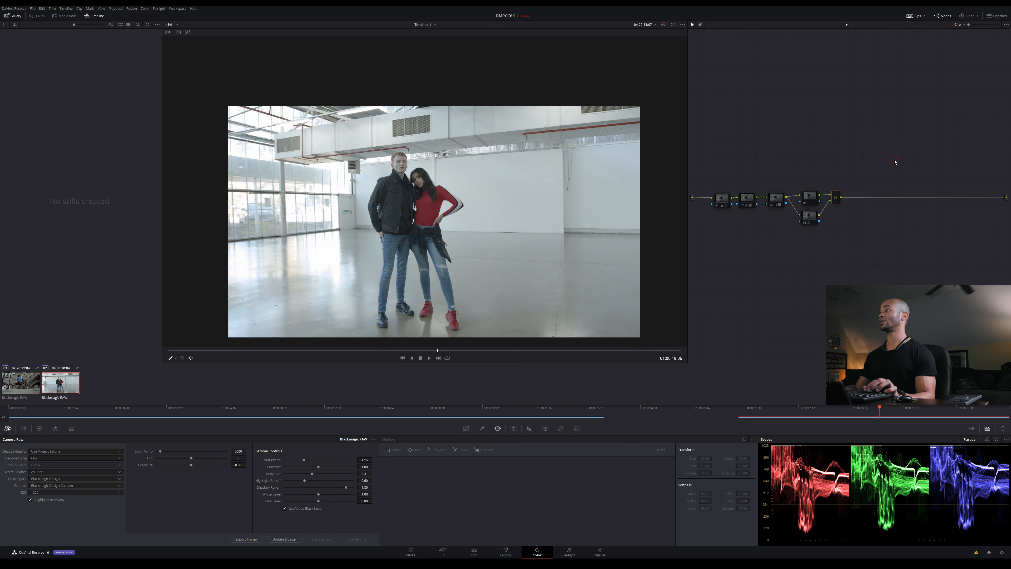
# Re-enable all nodes, add a serial node after the layer mixer and switch its color wheels to Log mode
pyautogui.hotkey('ctrl', 'd')
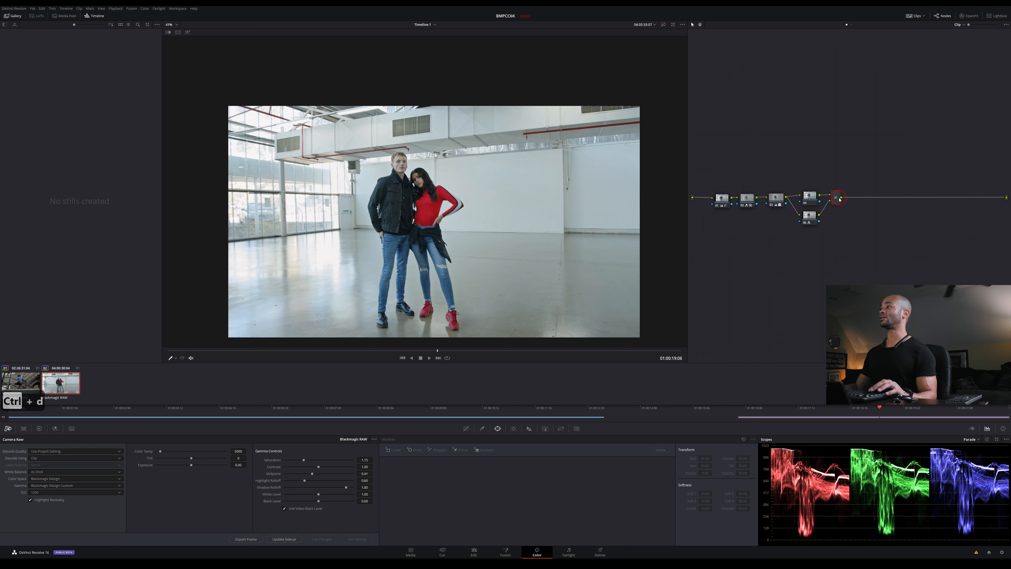
pyautogui.hotkey('alt', 's')
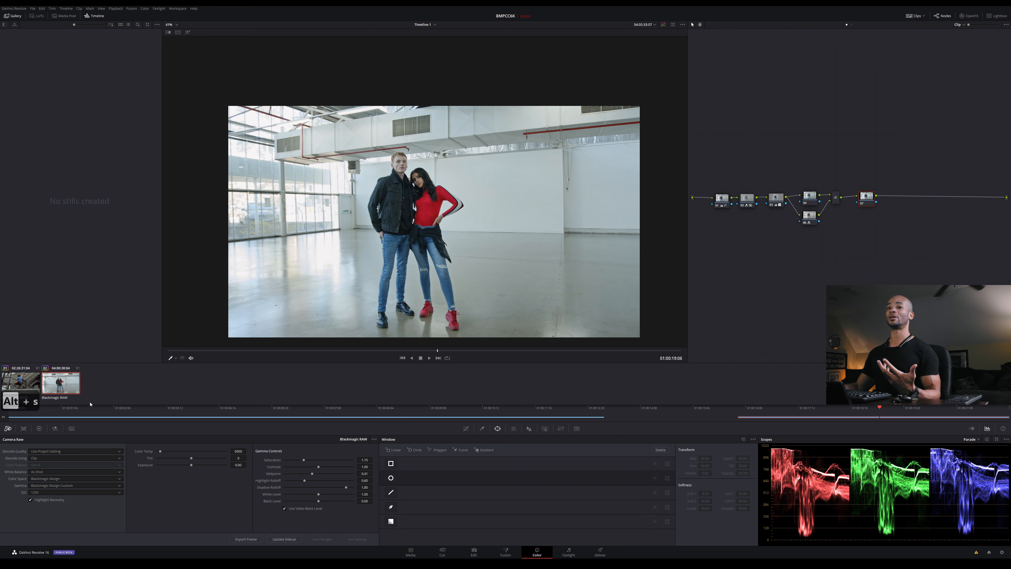
pyautogui.click(40, 428)
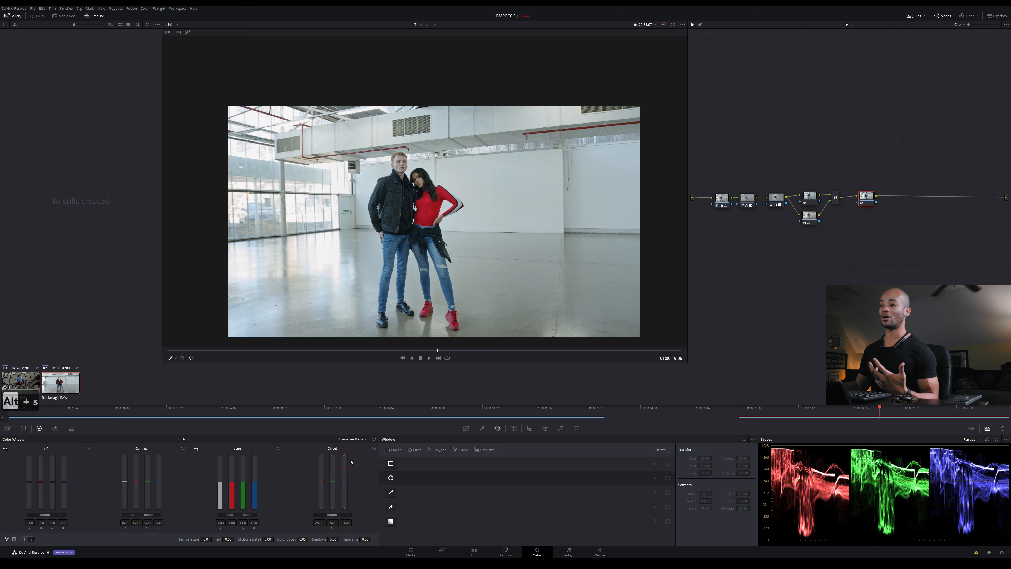
pyautogui.click(361, 439)
pyautogui.click(355, 458)
# Push the Log midtones slightly toward orange and the shadows slightly toward teal on the new node
pyautogui.click(68, 454)
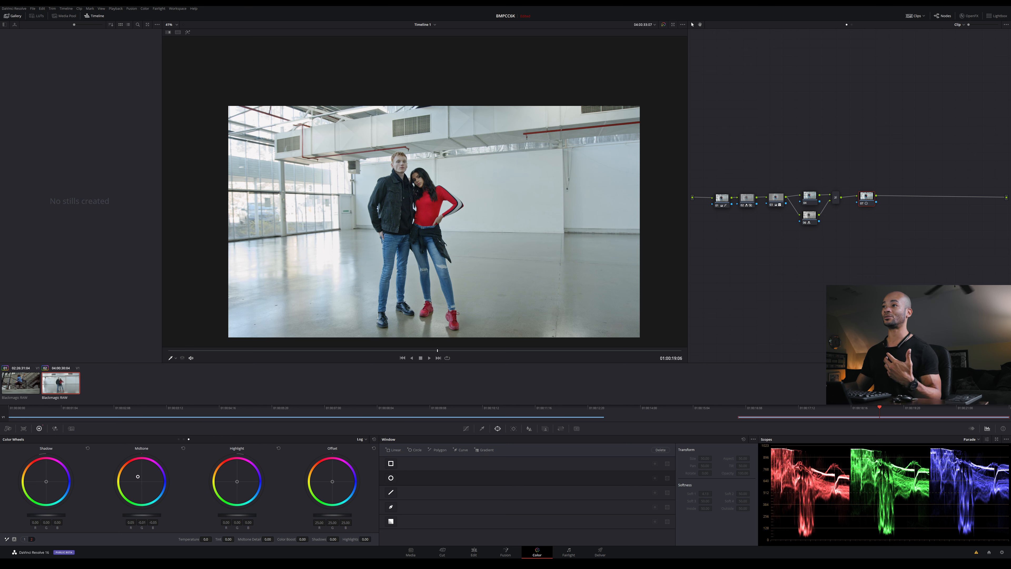
pyautogui.moveTo(136, 476); pyautogui.dragTo(134, 473)
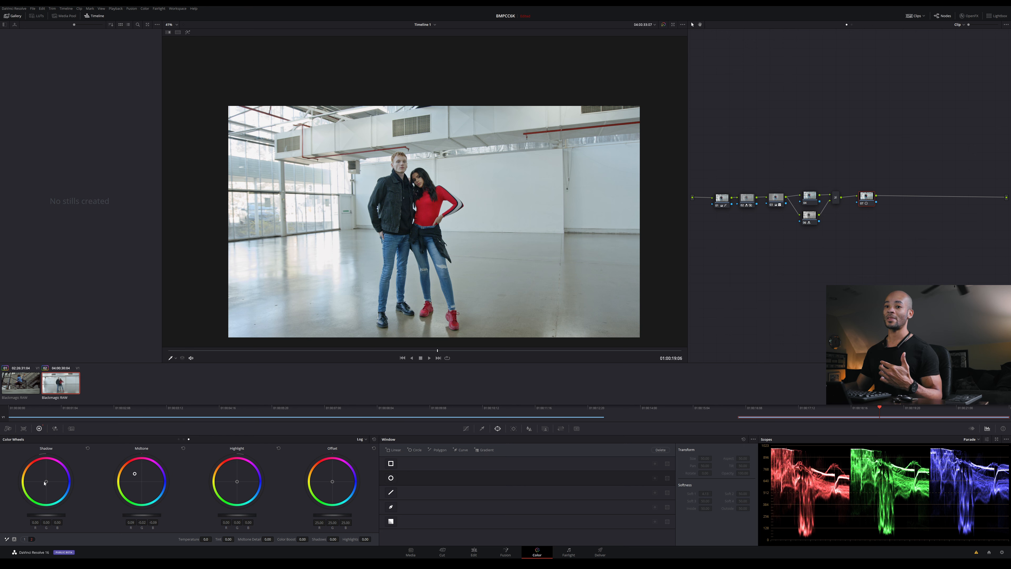
pyautogui.moveTo(46, 483)
pyautogui.mouseDown()
pyautogui.moveTo(56, 495)
pyautogui.moveTo(48, 484)
pyautogui.mouseUp()
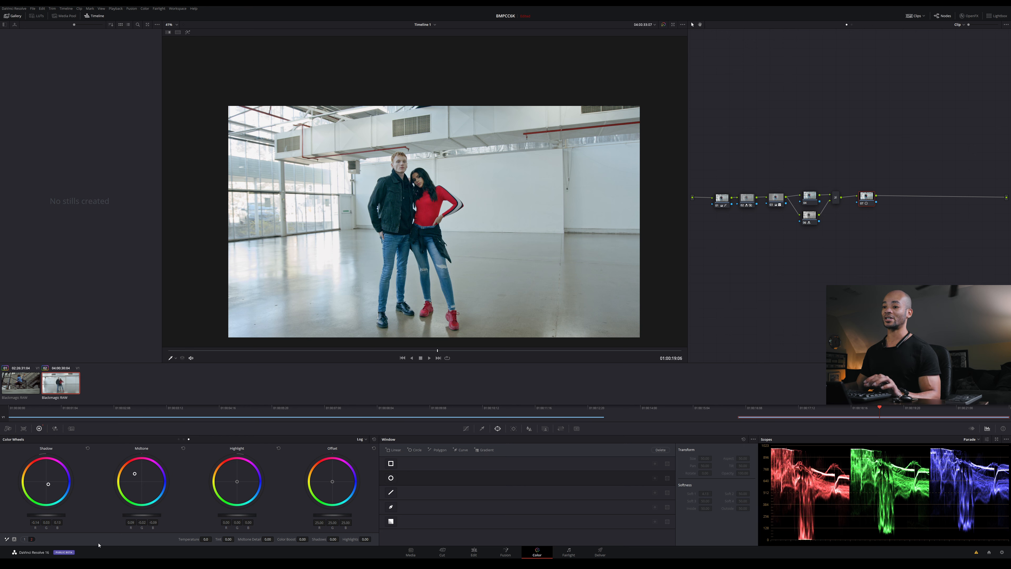
# Set the Low Range of the Log wheels to 0.177 to confine the teal tint to the darker tones
pyautogui.click(31, 539)
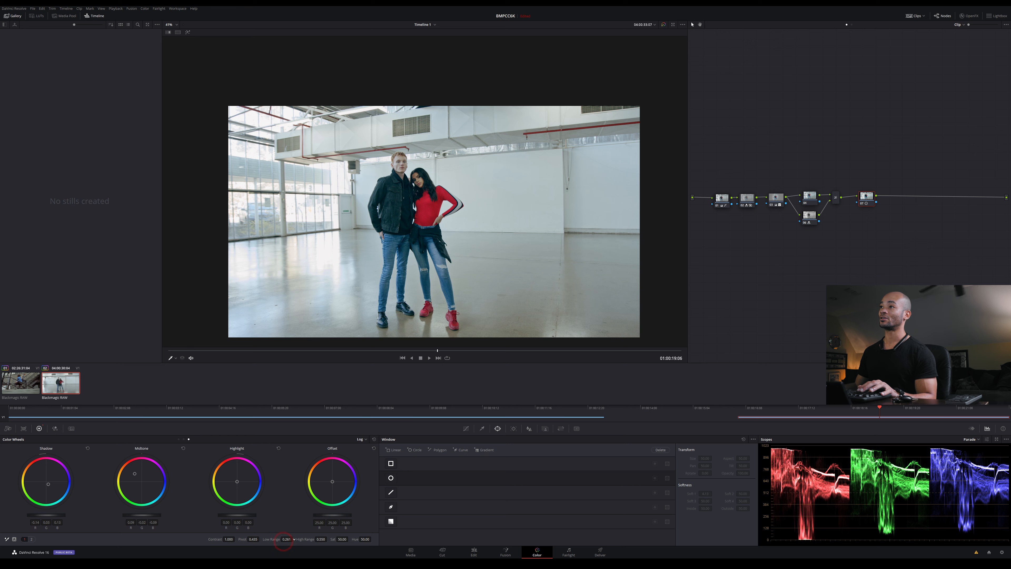
pyautogui.moveTo(292, 539); pyautogui.dragTo(294, 539)
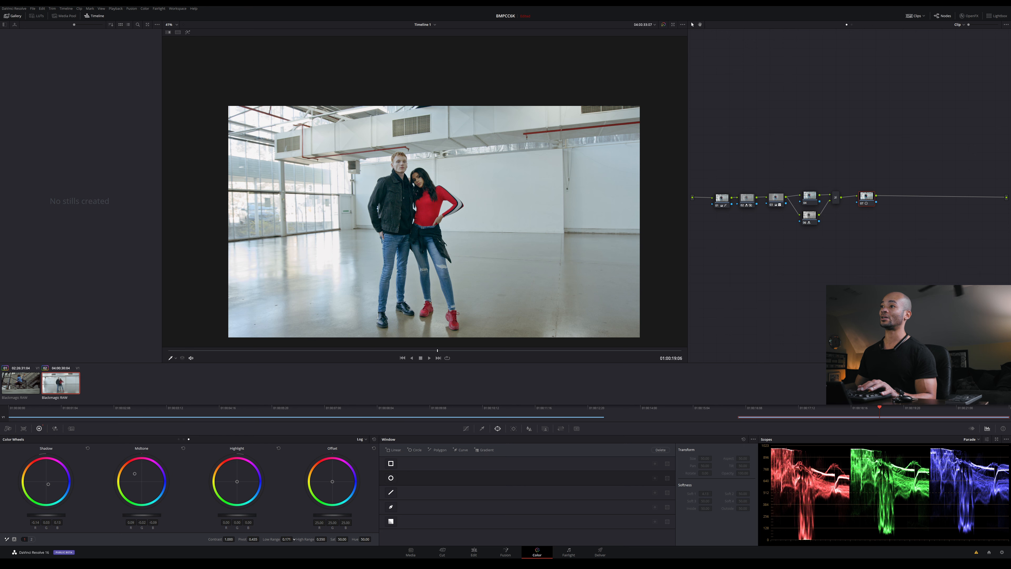
pyautogui.moveTo(294, 539); pyautogui.dragTo(293, 539)
# Toggle the split-toning node off and on to compare its effect on the couple up close and in the full frame
pyautogui.scroll(3, 392, 178)
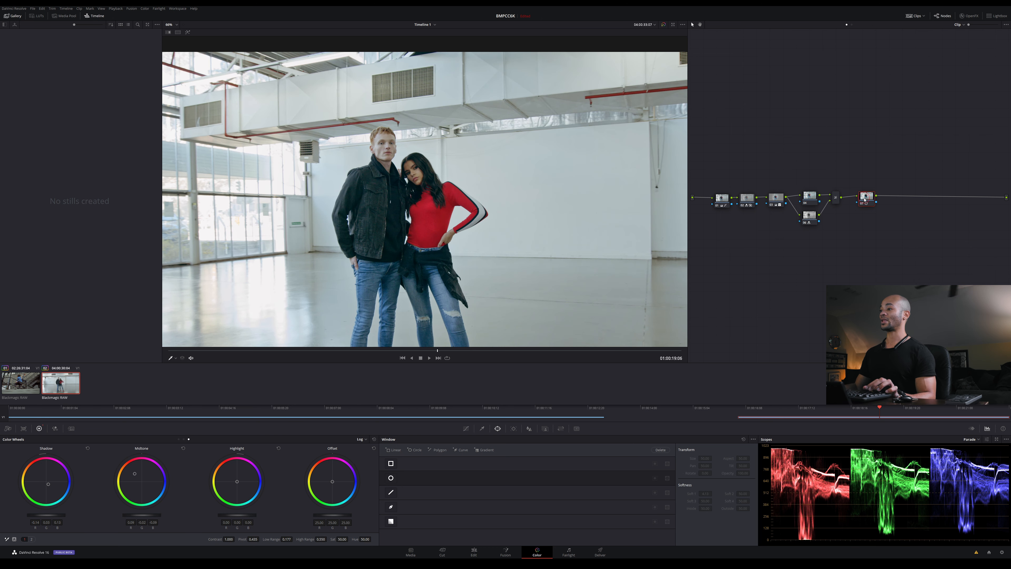
pyautogui.hotkey('ctrl', 'd')
pyautogui.hotkey('ctrl', 'd')
pyautogui.hotkey('ctrl', 'd')
pyautogui.hotkey('ctrl', 'd')
pyautogui.hotkey('ctrl', 'd')
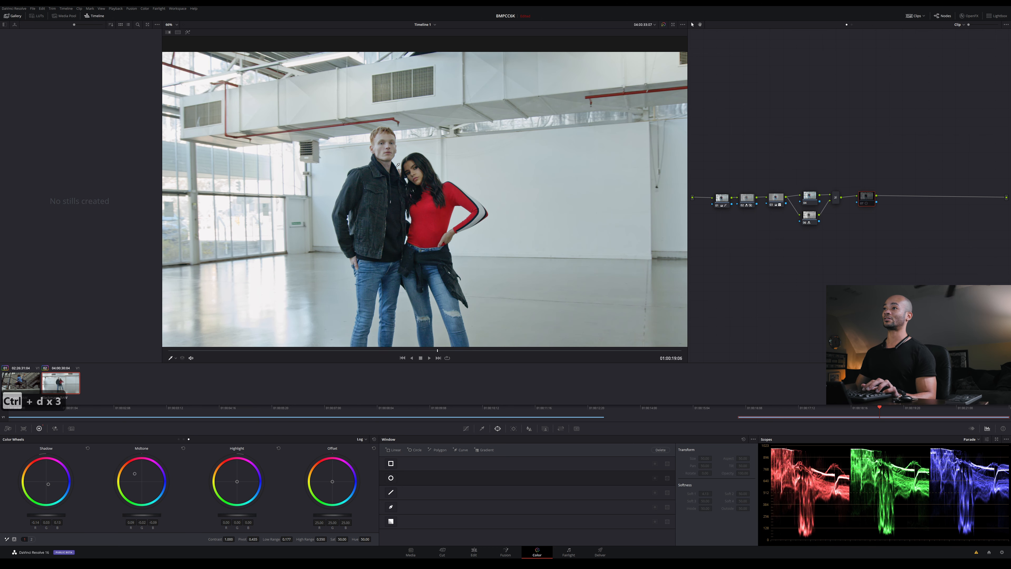
pyautogui.hotkey('ctrl', 'd')
pyautogui.hotkey('ctrl', 'd')
pyautogui.hotkey('ctrl', 'd')
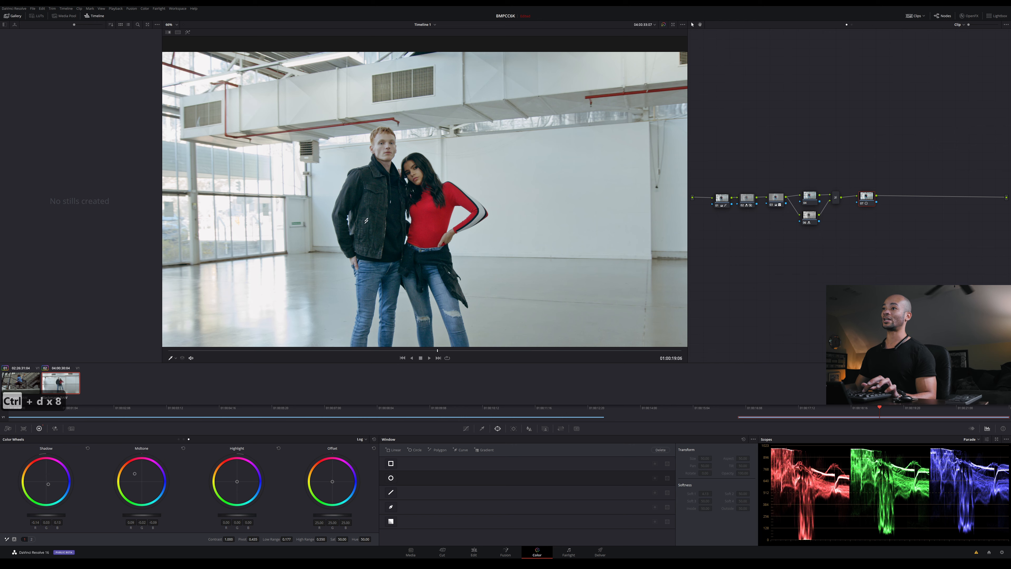
pyautogui.hotkey('ctrl', 'd')
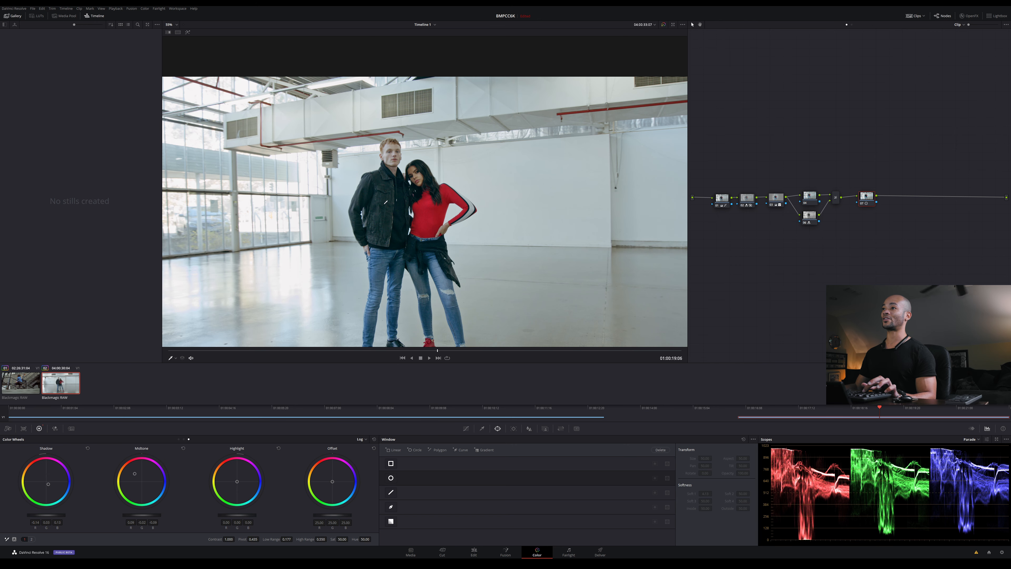
pyautogui.hotkey('ctrl', 'd')
pyautogui.hotkey('ctrl', 'd')
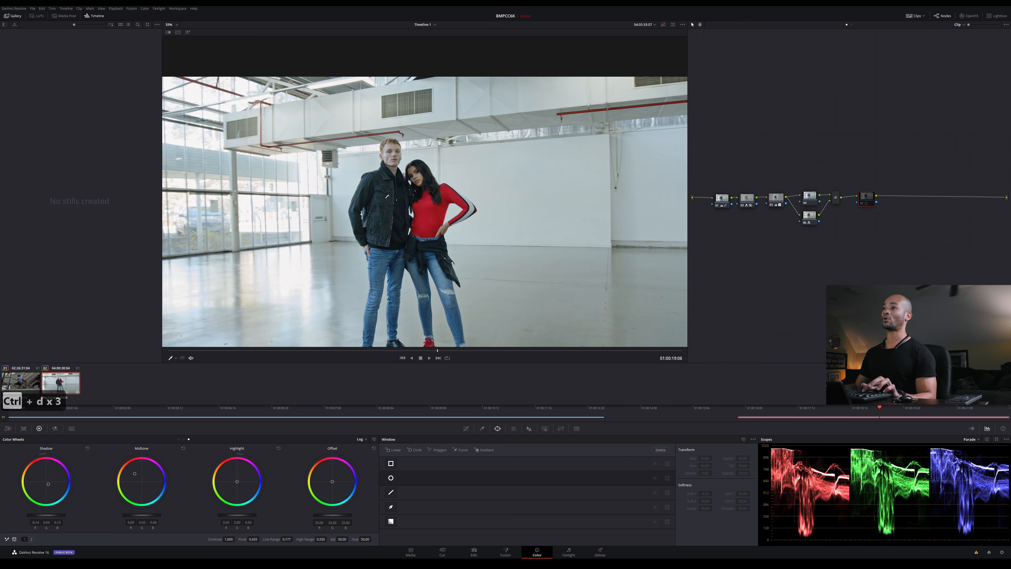
pyautogui.scroll(3, 371, 232)
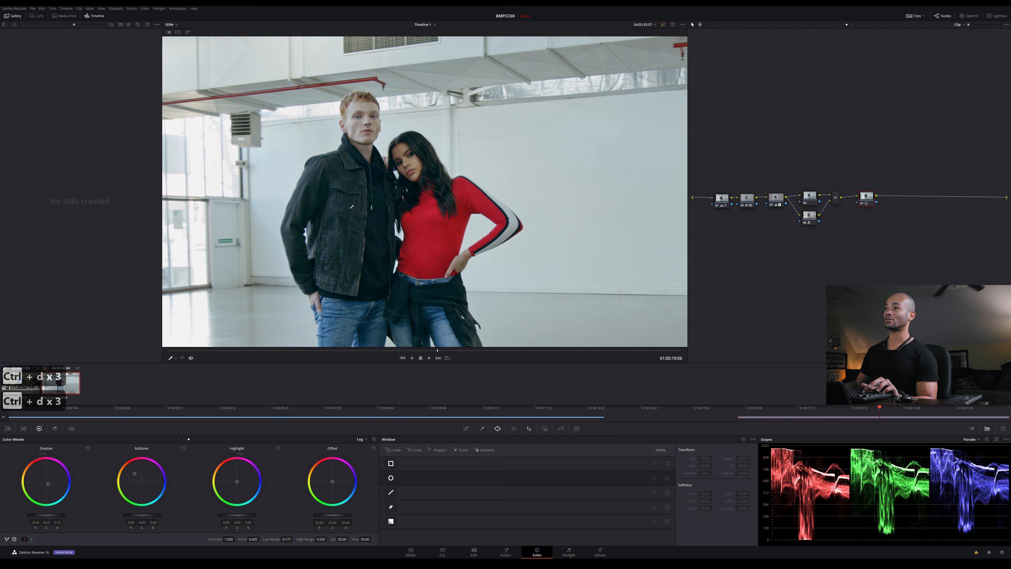
pyautogui.scroll(-2, 352, 207)
pyautogui.scroll(-4, 351, 207)
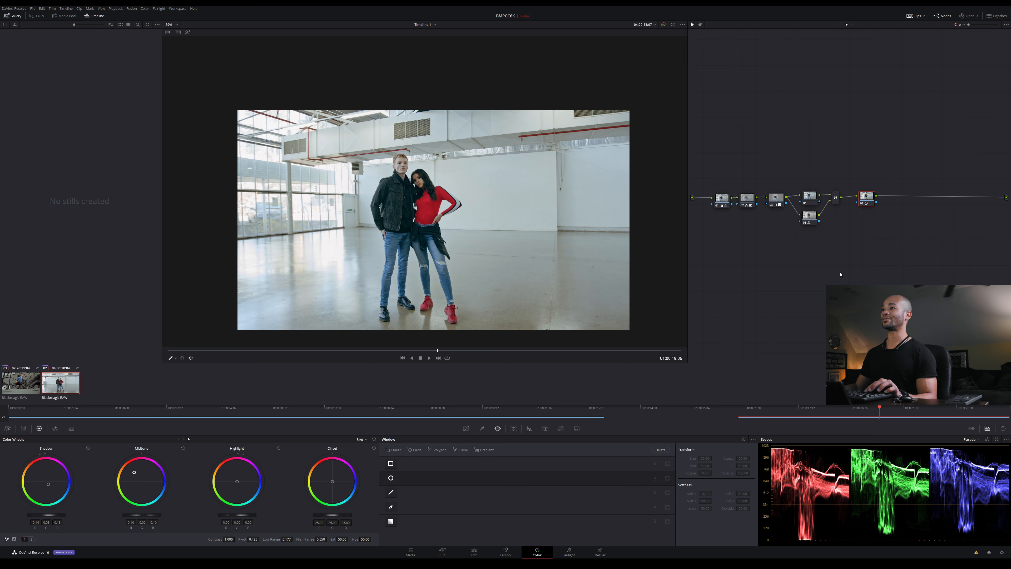
# Add a serial node and use its Lum Vs Sat curve to roll saturation down to 0 in the deepest shadows and brightest highlights
pyautogui.hotkey('alt', 's')
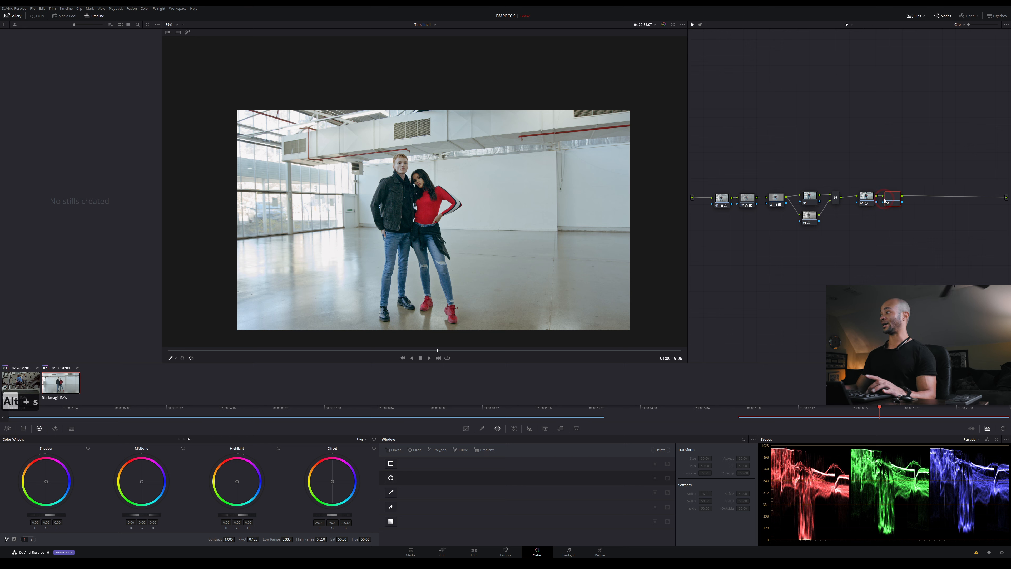
pyautogui.click(466, 428)
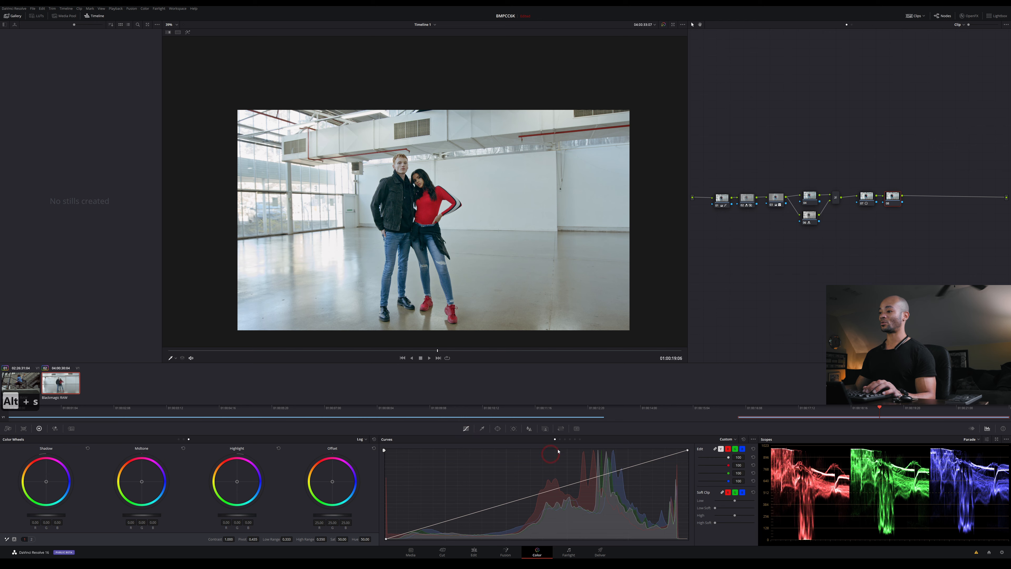
pyautogui.click(573, 440)
pyautogui.click(575, 439)
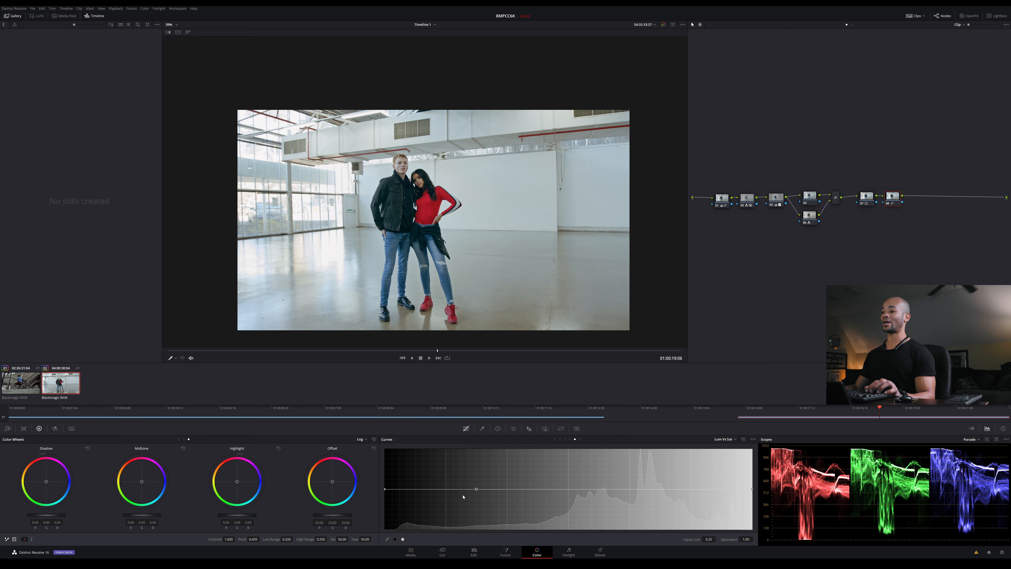
pyautogui.moveTo(385, 490); pyautogui.dragTo(386, 546)
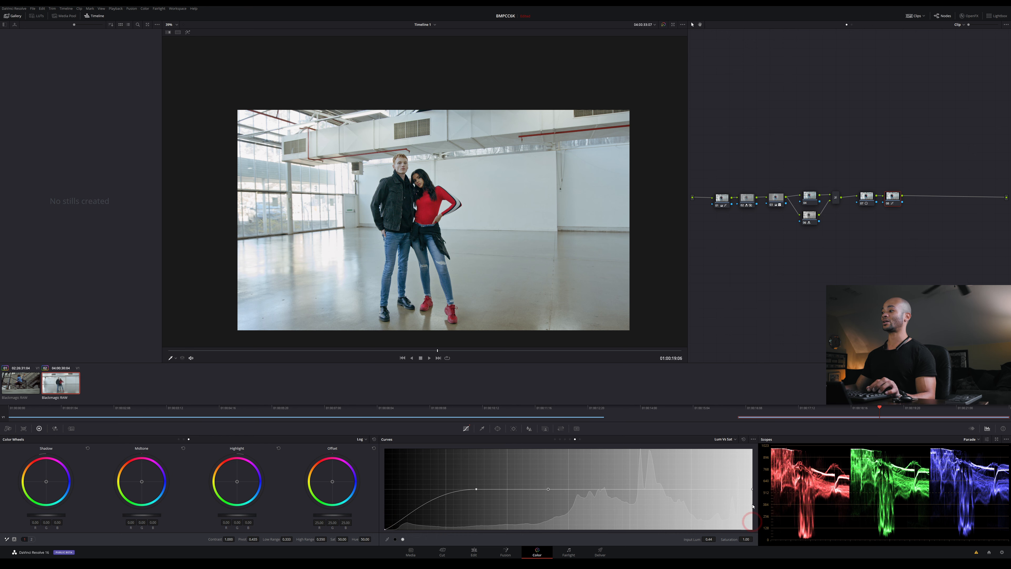
pyautogui.moveTo(752, 489); pyautogui.dragTo(752, 528)
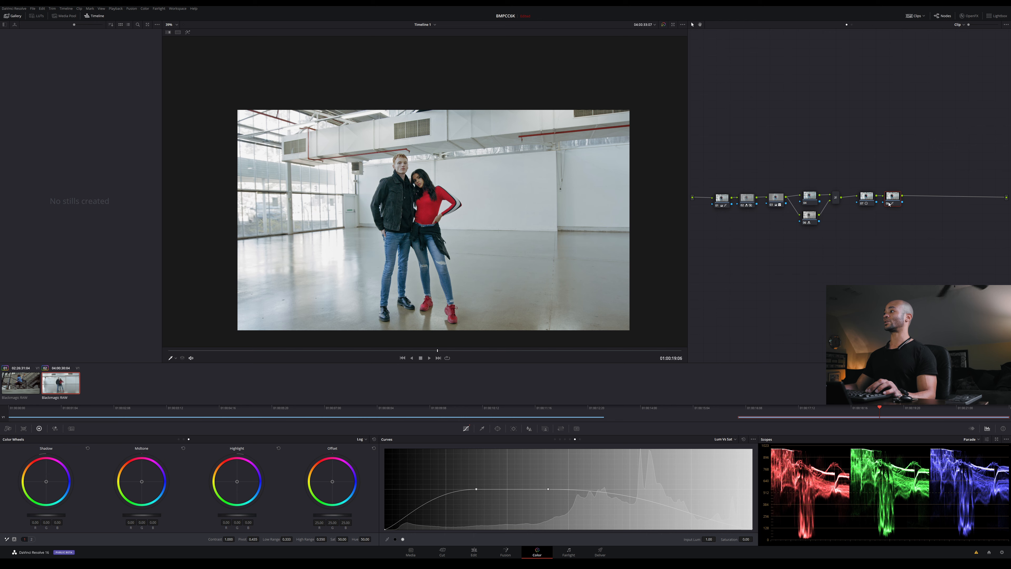
# Bypass the whole grade and restore it to compare before and after, and inspect the couple more closely
pyautogui.click(664, 24)
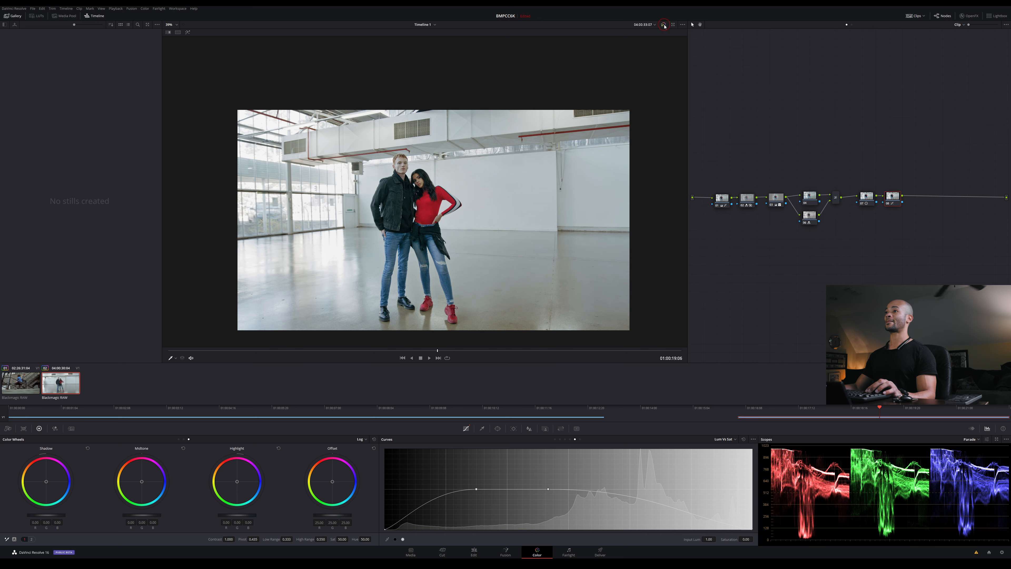
pyautogui.click(663, 25)
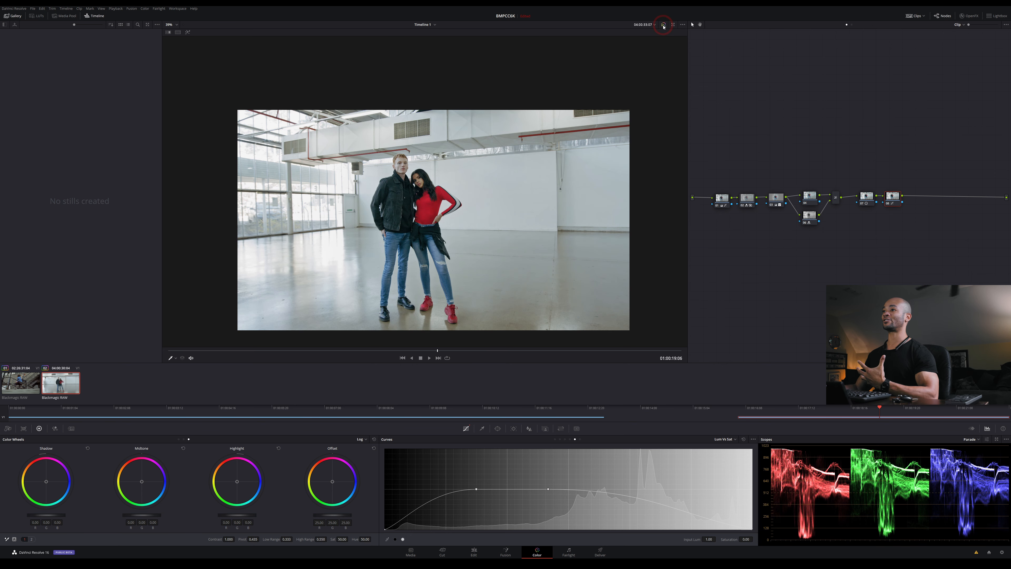
pyautogui.scroll(3, 416, 199)
pyautogui.scroll(-1, 414, 221)
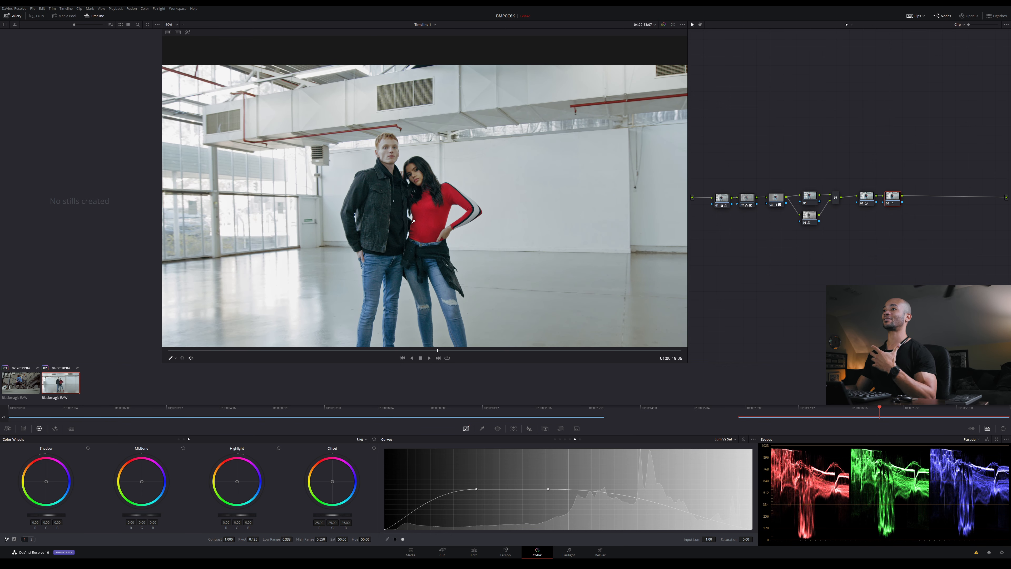
# Play the graded warehouse clip from its beginning in the full frame
pyautogui.click(172, 351)
pyautogui.scroll(-4, 285, 305)
pyautogui.press('space')
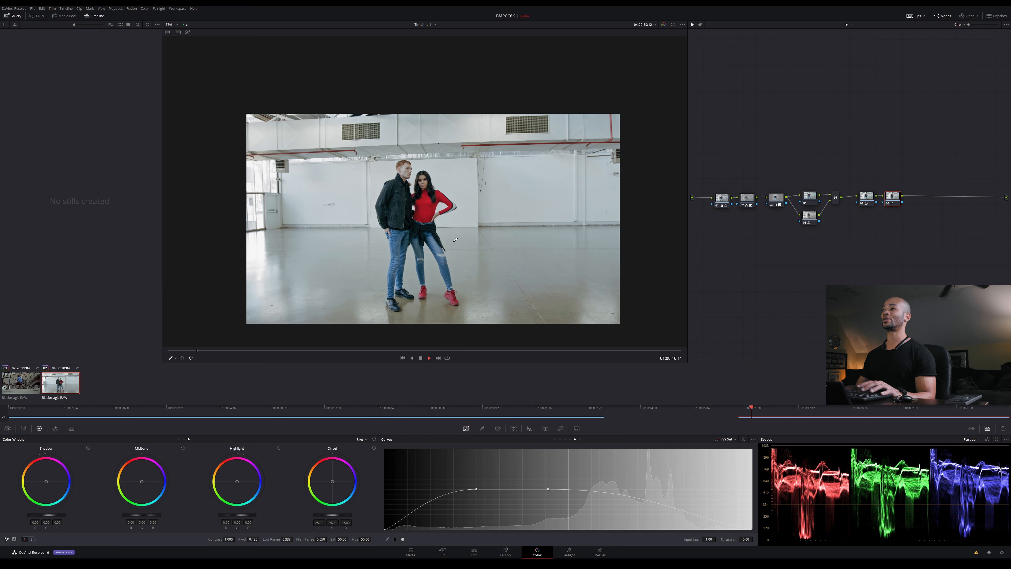
pyautogui.press('space')
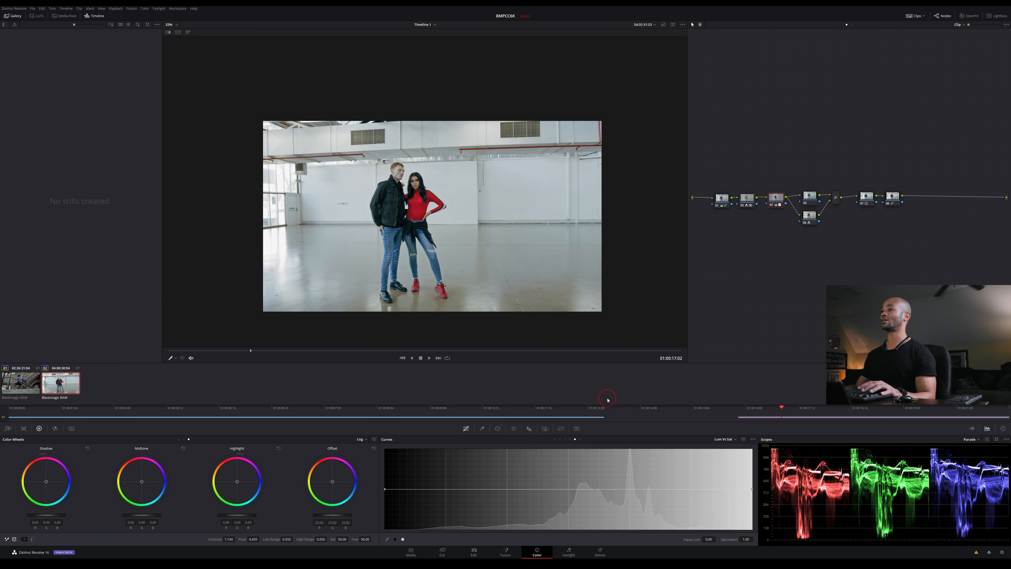
# Show the third node's oval subject window, check it against the moving couple and return to the warehouse clip's first frame
pyautogui.click(498, 430)
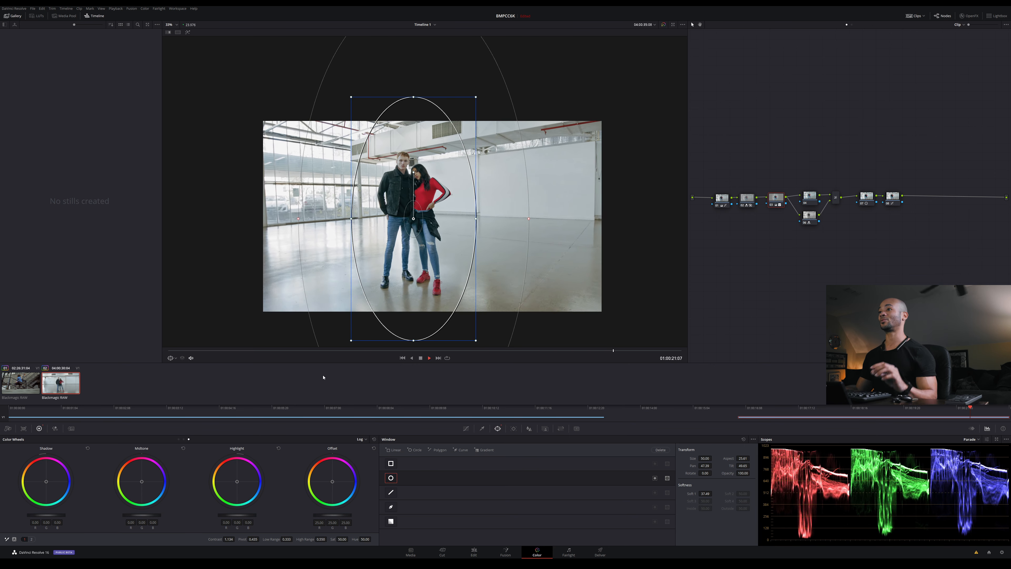
pyautogui.press('Up')
pyautogui.moveTo(277, 351); pyautogui.dragTo(198, 363)
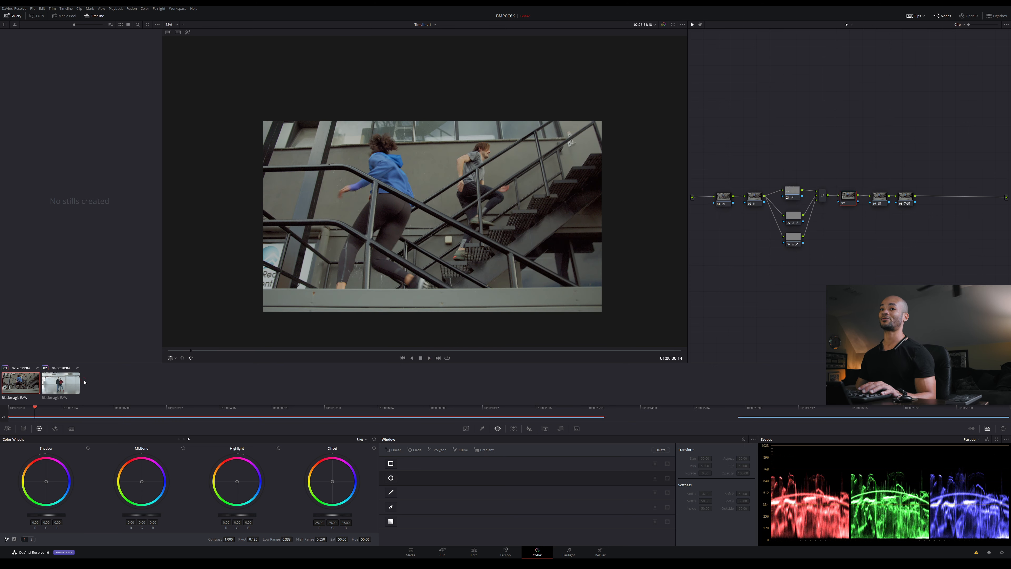
pyautogui.click(72, 382)
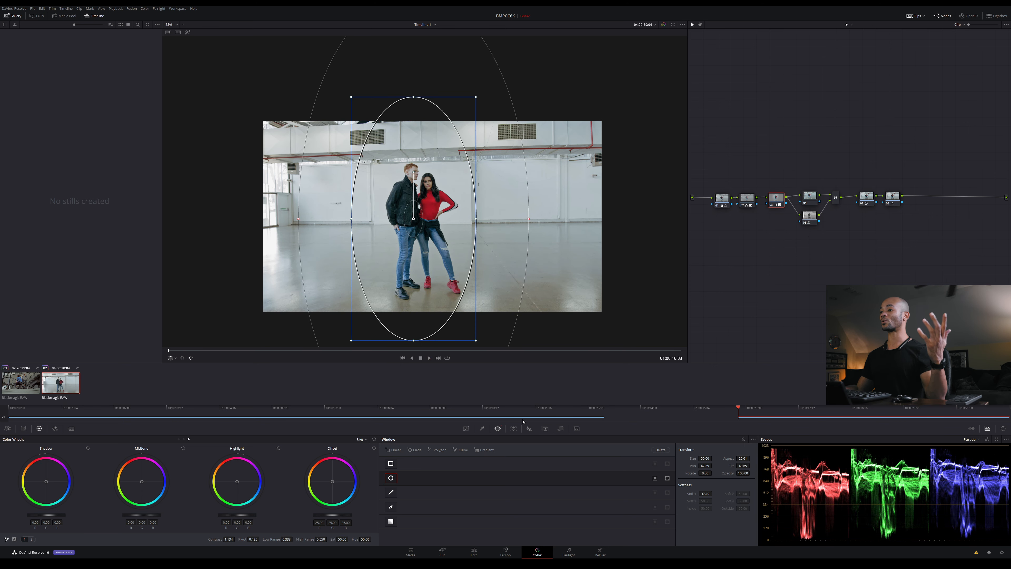